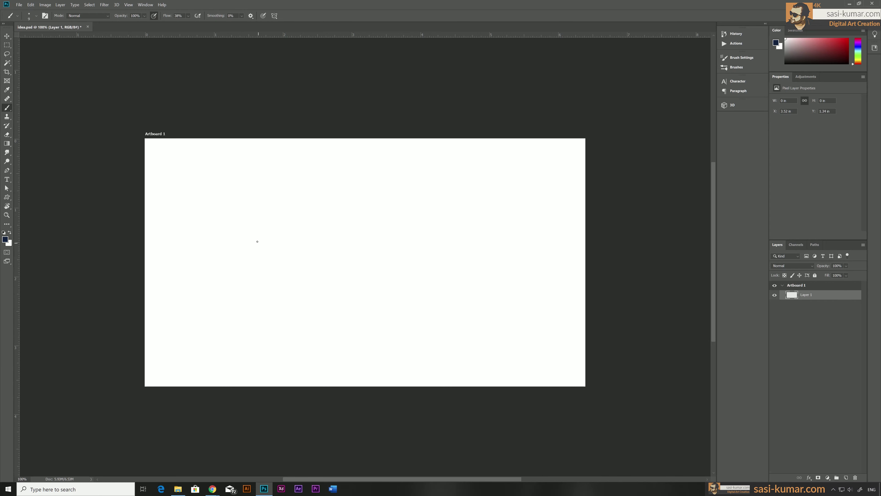
Step: Clear the test lettering and sketch rough strokes at the bike's right end and rear
drag(324, 316, 403, 304)
key(Delete)
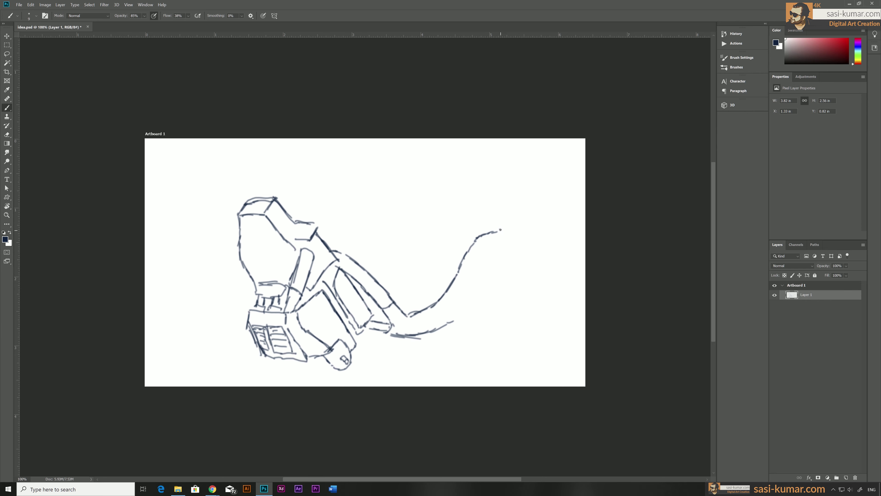
drag(487, 296, 501, 304)
key(e)
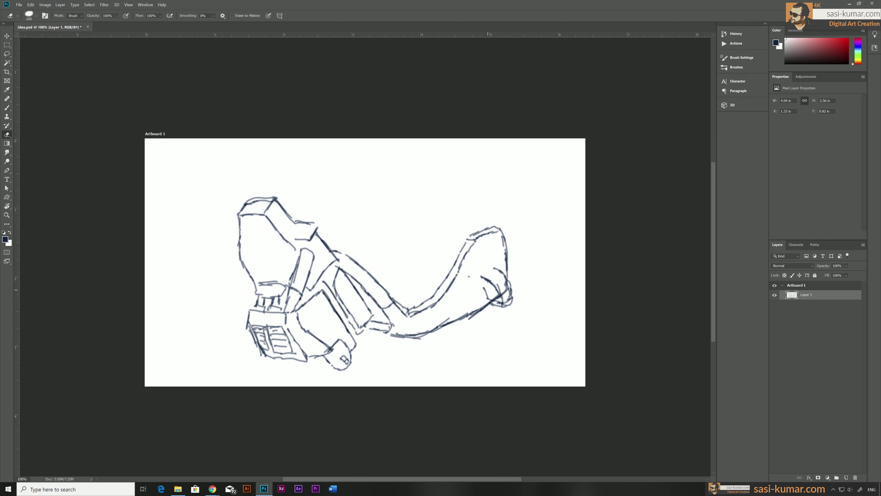
key(b)
drag(263, 217, 291, 252)
drag(244, 223, 246, 235)
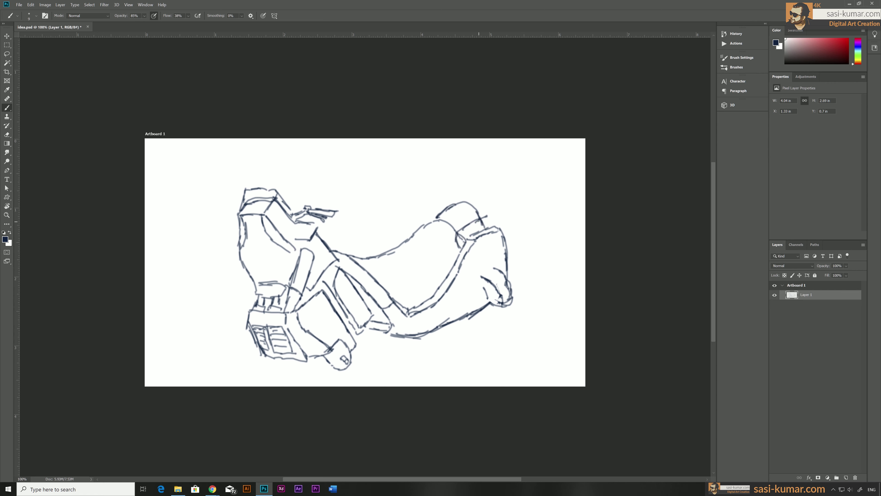
Step: Retrace and redraw the right end of the bike sketch
drag(540, 182, 521, 226)
key(e)
key(b)
drag(552, 201, 521, 227)
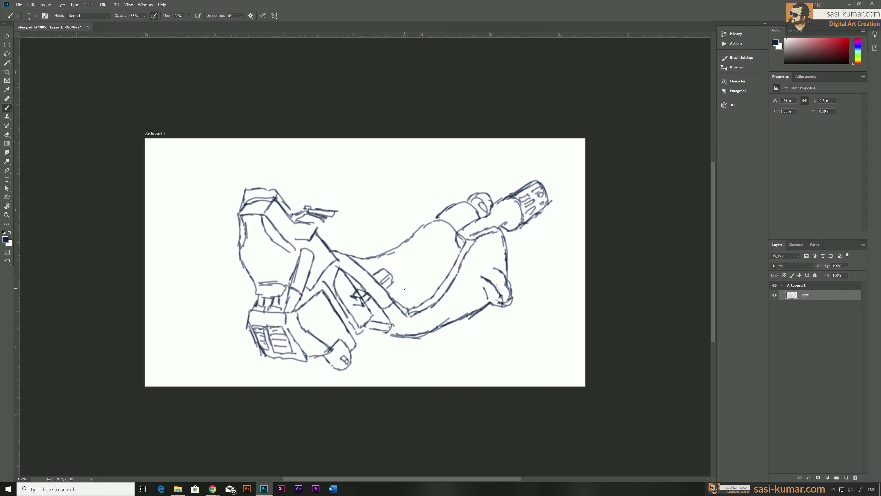
Step: Scale the sketch down to about 3.58 in wide and nudge it slightly down
key(ctrl+t)
drag(555, 374, 500, 326)
key(Return)
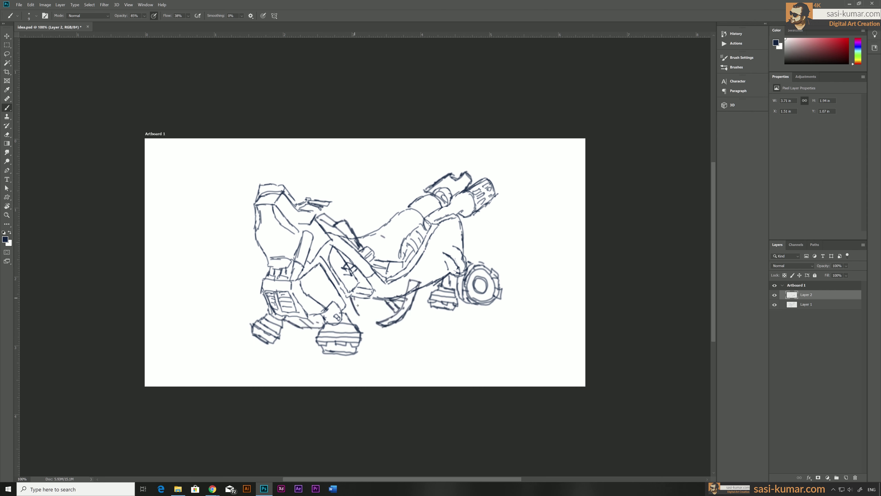
drag(413, 301, 413, 306)
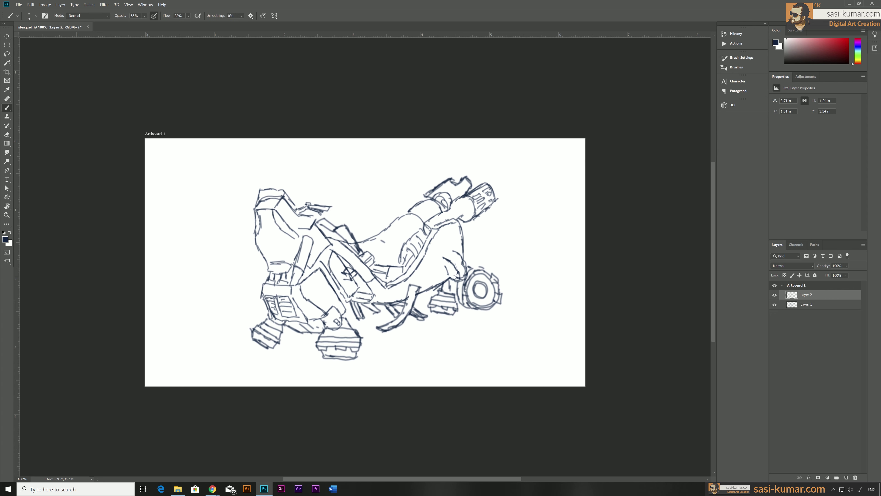
Step: On a new layer, sketch the rider in pink above the bike, then set brush size 8
key(ctrl+shift+alt+n)
click(4, 239)
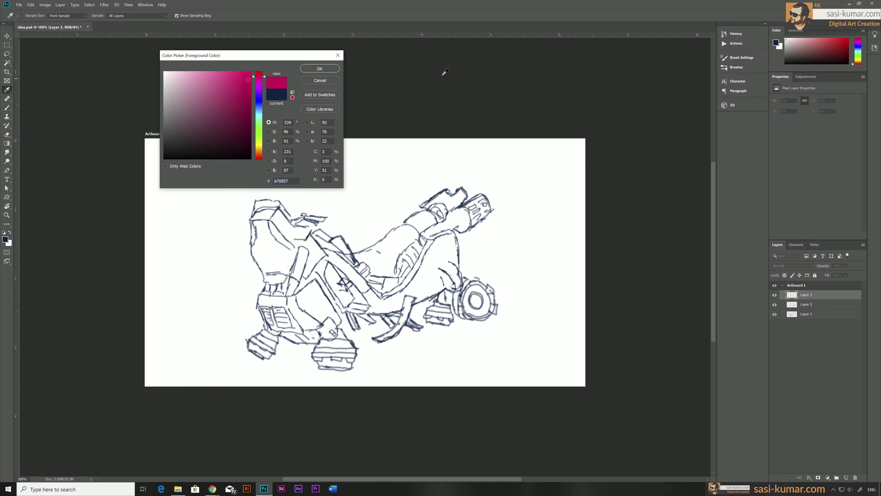
click(325, 122)
drag(350, 146, 351, 158)
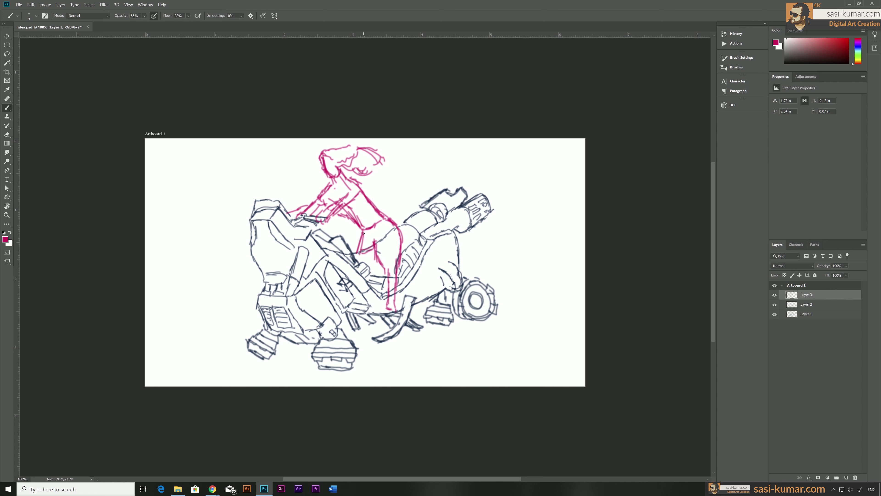
click(36, 16)
click(140, 69)
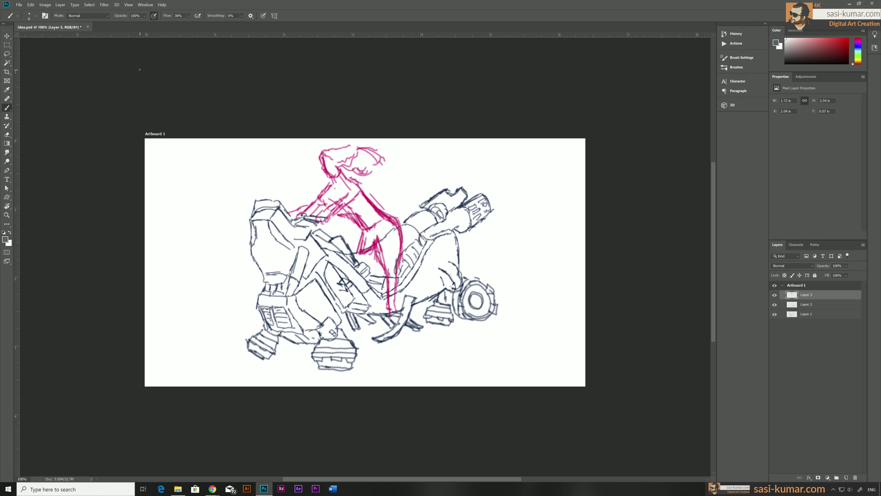
Step: Add a Multiply layer and shade the bike body, frame, thruster and barrel in grey
key(ctrl+shift+alt+n)
key(shift+alt+m)
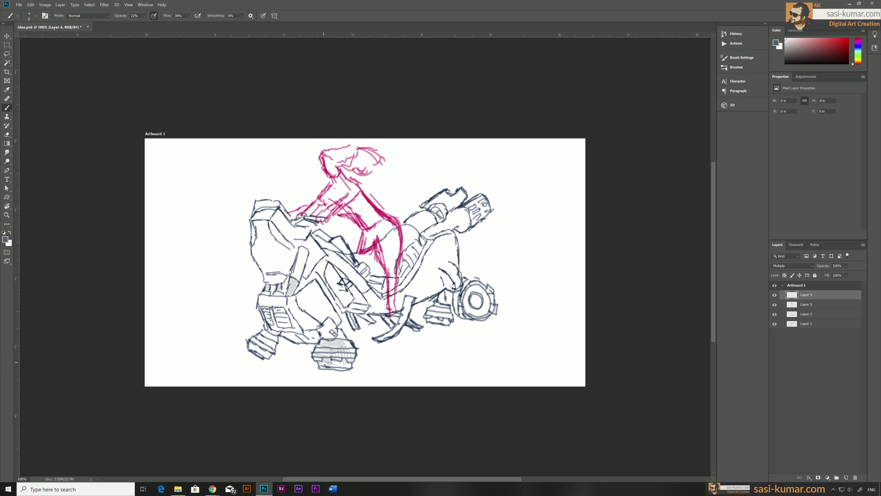
drag(271, 215, 287, 245)
drag(256, 222, 253, 241)
drag(325, 264, 362, 328)
drag(468, 296, 484, 311)
drag(427, 236, 462, 224)
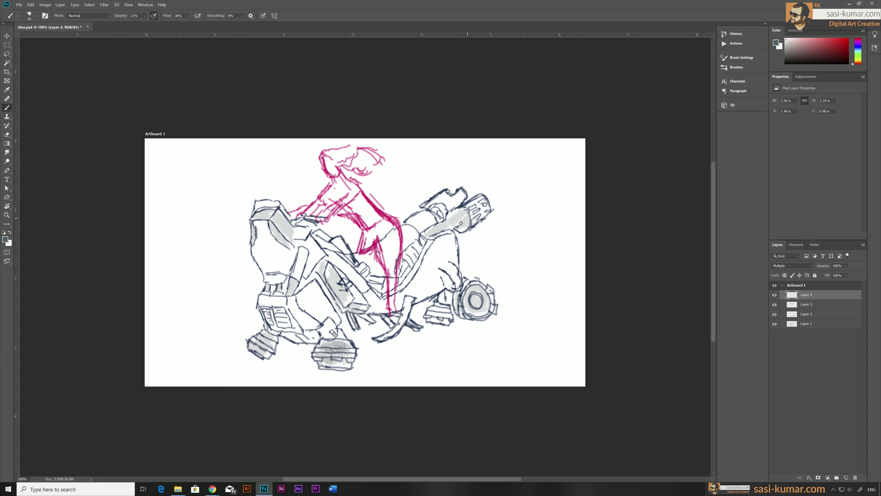
drag(347, 288, 448, 271)
drag(409, 292, 482, 212)
Step: Paint reddish-brown on the left body panel, lower frame, exhaust and centre frame
click(240, 120)
mouse_move(269, 223)
mouse_down()
mouse_move(291, 295)
mouse_move(289, 271)
mouse_up()
key(Return)
key(b)
drag(254, 247, 293, 274)
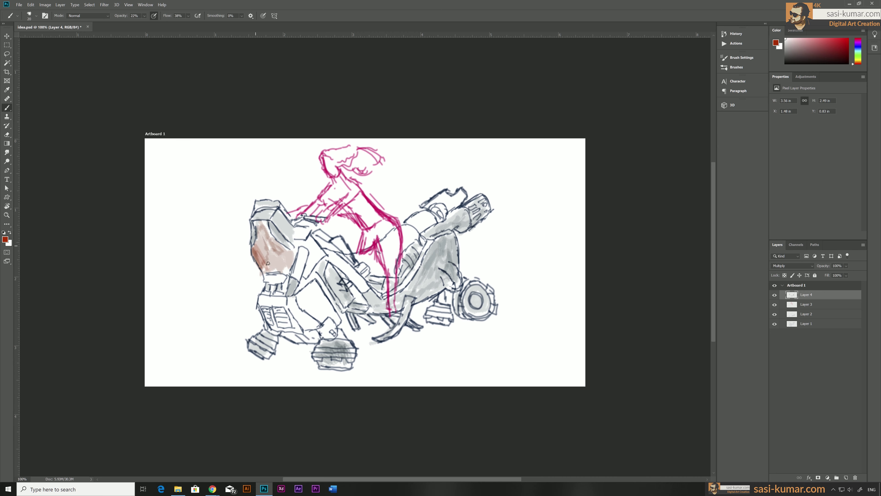
mouse_move(260, 224)
mouse_down()
mouse_move(303, 278)
mouse_move(305, 308)
mouse_move(330, 337)
mouse_up()
drag(279, 309, 317, 345)
drag(364, 292, 323, 256)
drag(304, 275, 312, 255)
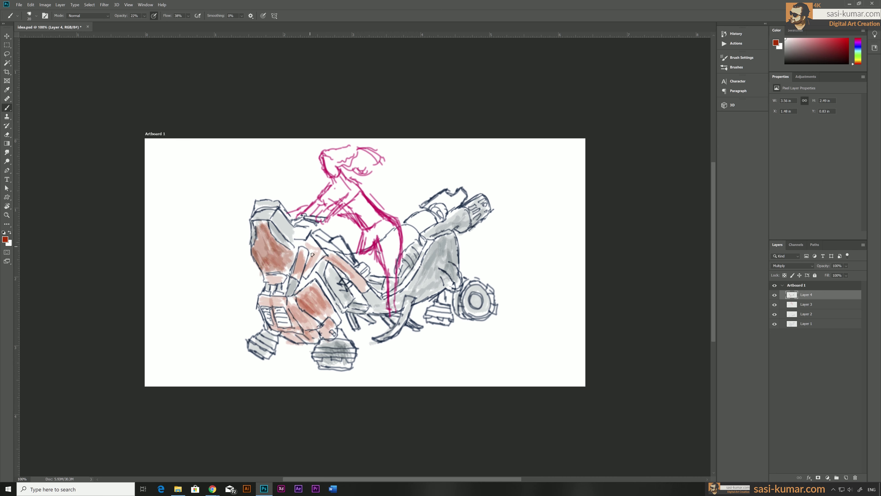
Step: Add small white highlight strokes on the lower frame
drag(462, 190, 448, 205)
click(5, 239)
click(168, 66)
key(Return)
drag(274, 308, 289, 328)
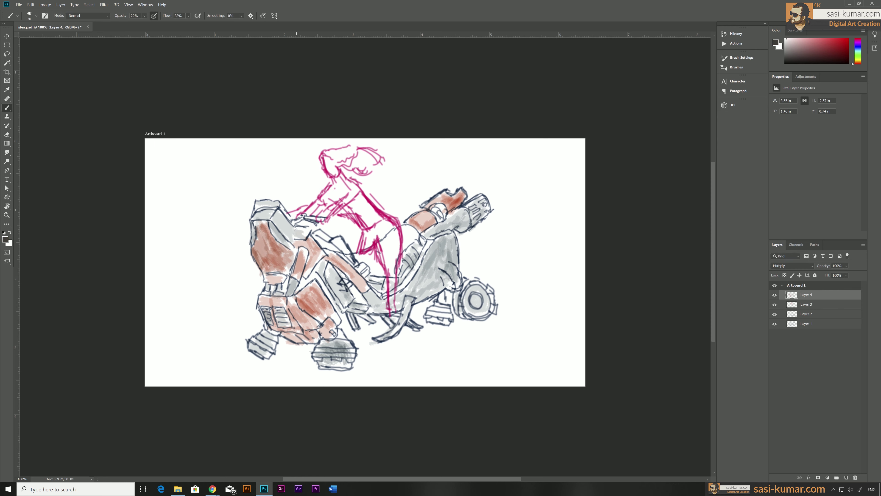
Step: Paint the rider's body, torso and leg in bluish-grey over the magenta sketch
click(5, 239)
click(195, 114)
key(Return)
mouse_move(389, 233)
mouse_down()
mouse_move(385, 271)
mouse_move(345, 155)
mouse_up()
drag(350, 198, 392, 291)
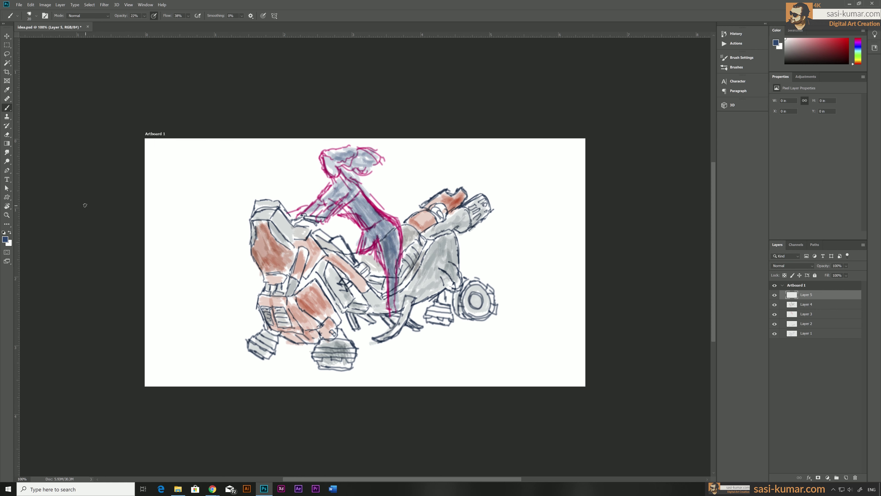
Step: Draw a black vent grille on the front panel at 45% opacity, then pick yellow
click(5, 239)
click(194, 152)
key(Return)
drag(118, 15, 126, 16)
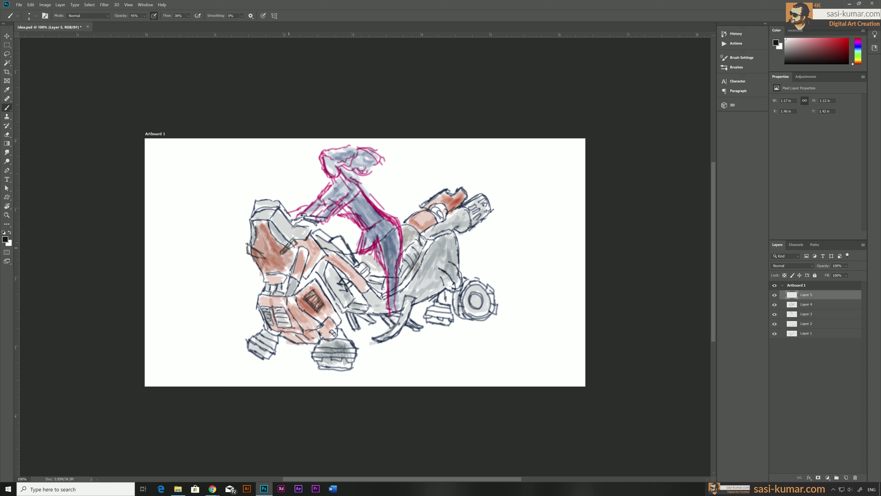
drag(248, 247, 264, 255)
click(5, 239)
click(194, 139)
key(Return)
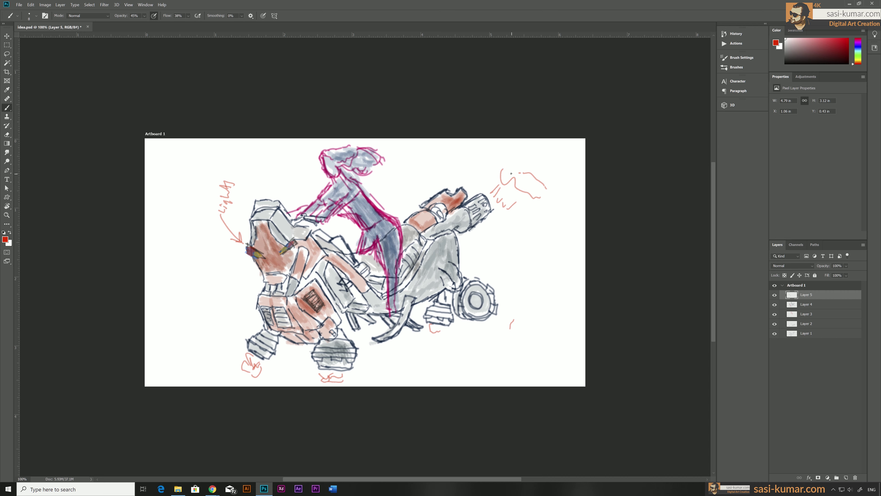
Step: Erase stray marks near the bottom and lower front across the shading, Layer 2 and Layer 1
scroll(442, 317, down, 1)
ctrl+click(341, 347)
key(e)
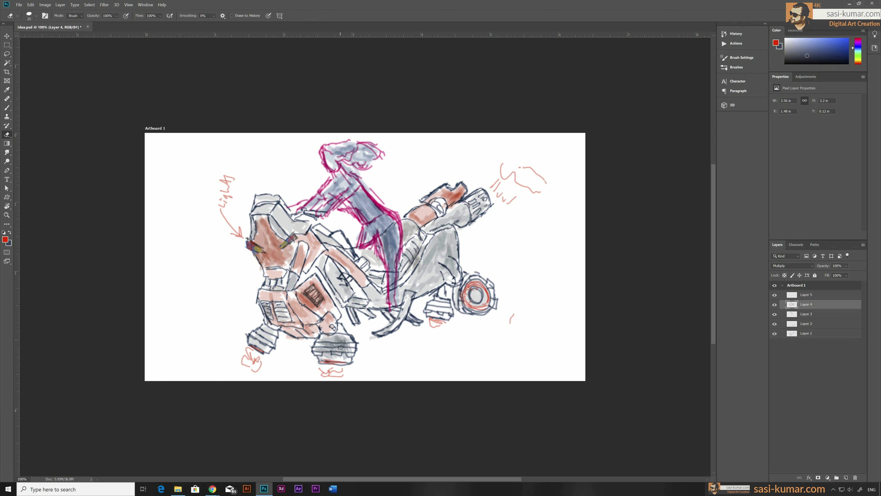
click(798, 334)
mouse_move(312, 343)
mouse_down()
mouse_move(351, 354)
mouse_move(315, 356)
mouse_move(264, 333)
mouse_move(334, 365)
mouse_up()
key(alt+bracketright)
key(alt+bracketright)
key(alt+bracketright)
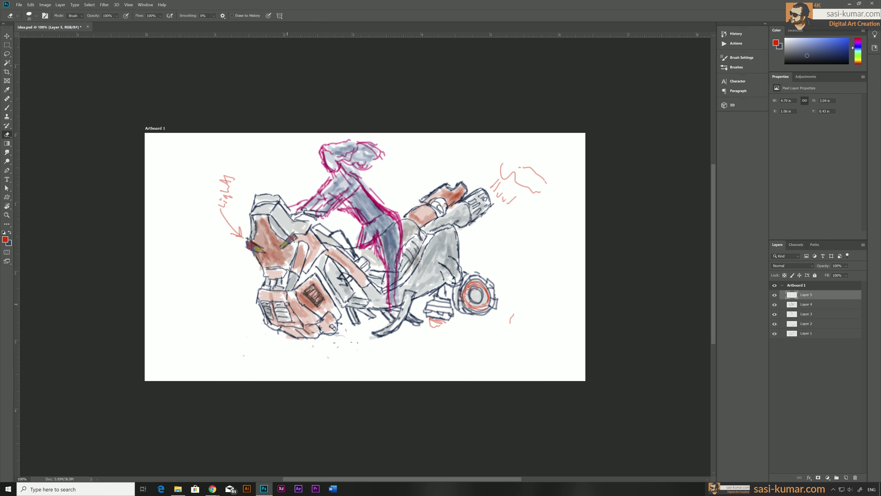
ctrl+click(287, 304)
drag(288, 306, 274, 319)
Step: Draw grey hatch lines and oval thruster rings under the bike on Layer 1
key(b)
key(x)
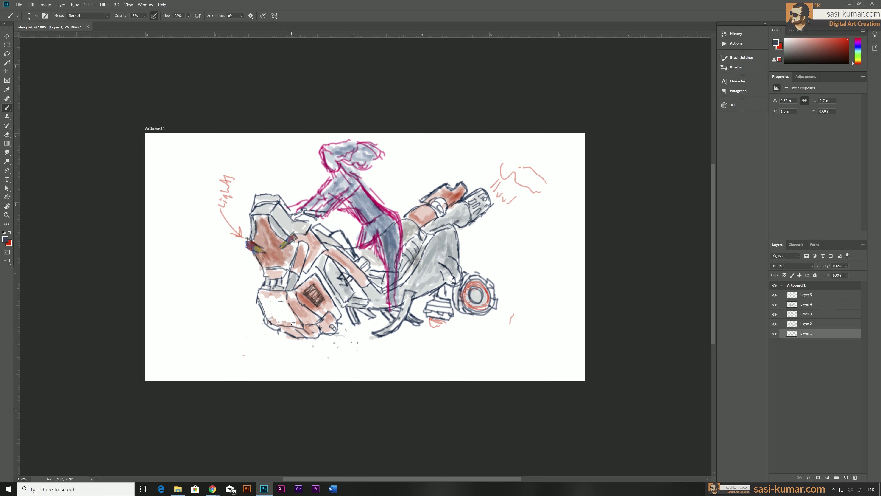
key(ctrl+equal)
drag(188, 282, 229, 323)
scroll(348, 278, down, 3)
mouse_move(361, 275)
mouse_down()
mouse_move(365, 302)
mouse_move(333, 274)
mouse_up()
drag(243, 295, 239, 297)
drag(223, 313, 219, 304)
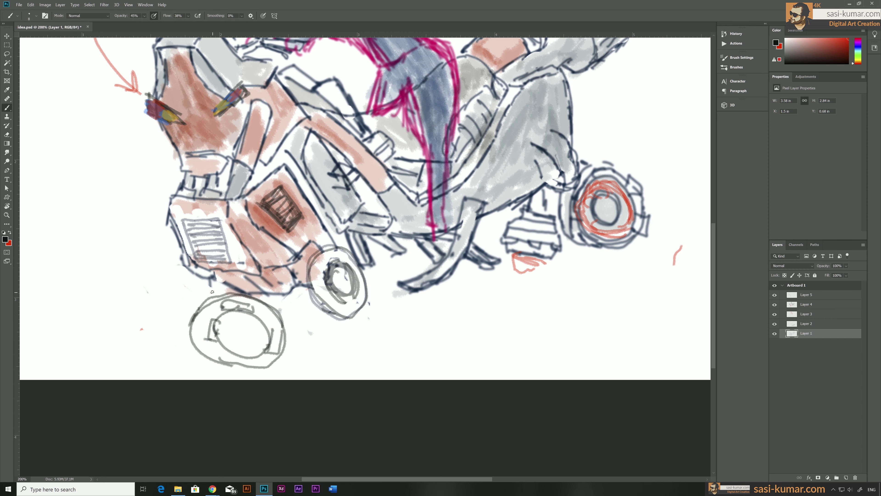
Step: On Layer 5, add red strokes on the bike and coloured details on the front lights
ctrl+click(174, 245)
drag(347, 285, 399, 315)
drag(94, 264, 167, 271)
key(ctrl+equal)
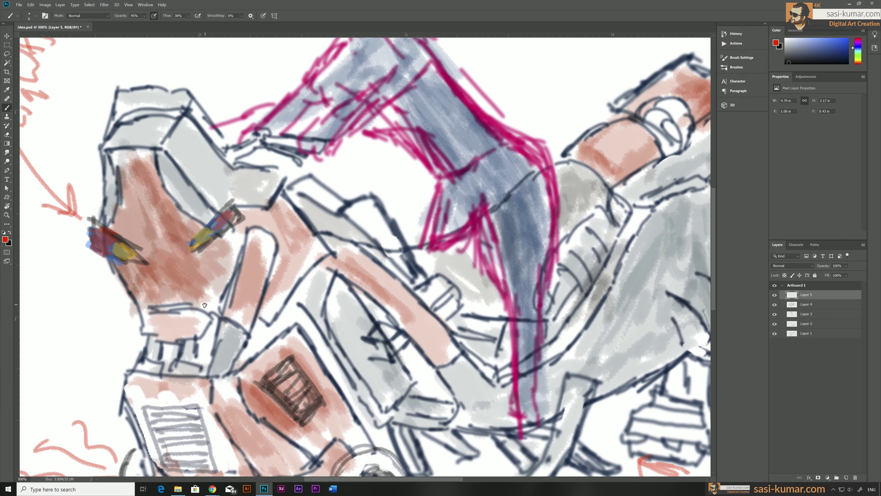
drag(115, 201, 139, 309)
drag(173, 191, 196, 285)
key(ctrl+minus)
key(ctrl+minus)
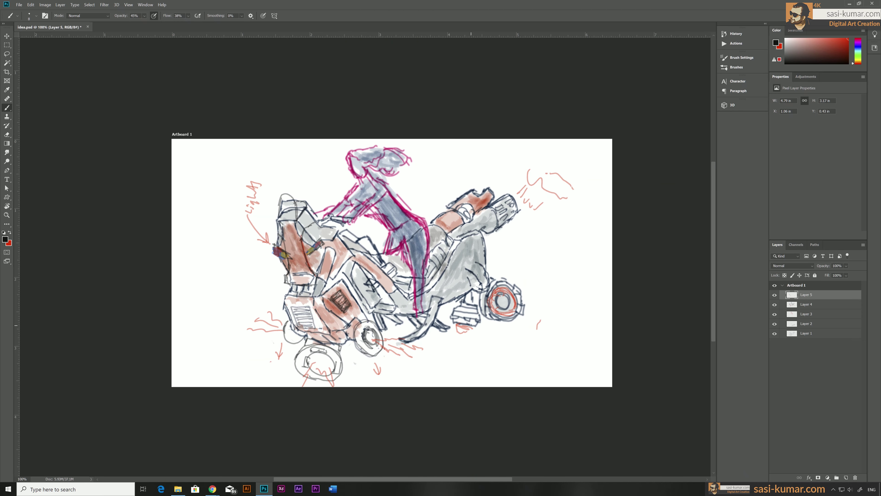
Step: Draw a dark line beneath the bike and sketch a dark blue box shape behind the rider
key(e)
ctrl+click(418, 330)
ctrl+click(437, 312)
key(b)
drag(407, 316, 423, 343)
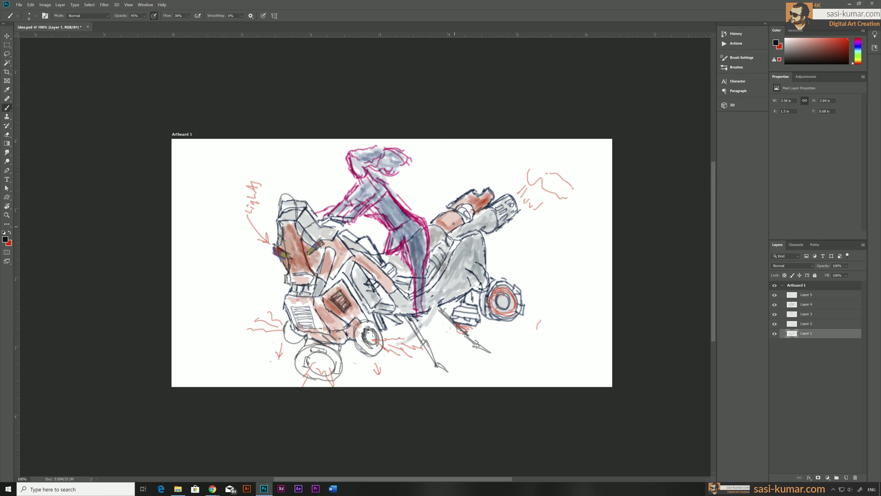
alt+click(434, 223)
drag(426, 178, 456, 198)
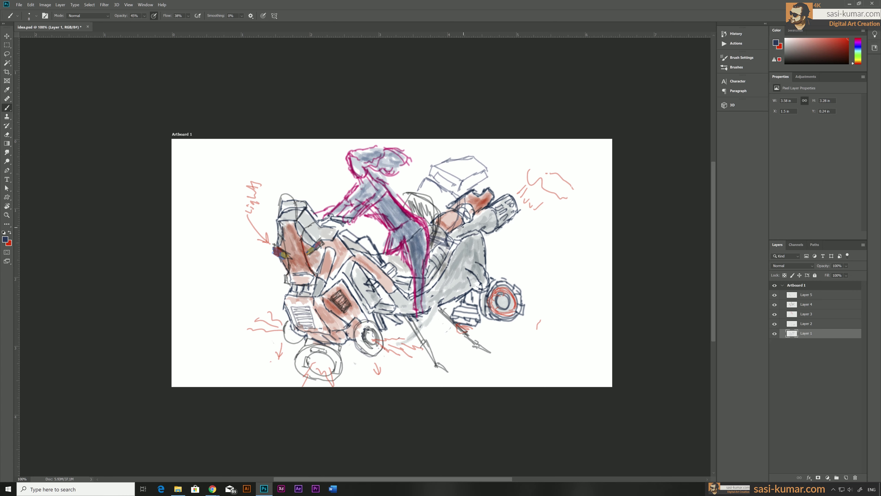
Step: Outline the box shape in red on Layer 5 at 73% brush opacity
key(7)
key(3)
key(ctrl+plus)
key(ctrl+plus)
mouse_move(364, 279)
mouse_down()
mouse_move(394, 166)
mouse_move(302, 120)
mouse_up()
key(ctrl+minus)
key(ctrl+minus)
key(ctrl+minus)
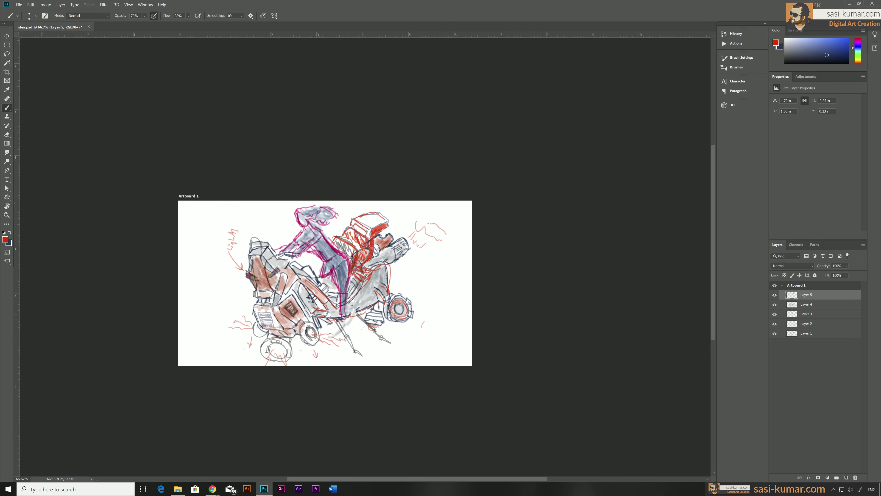
key(ctrl+plus)
Step: Round the facet's bottom-right corners and draw a closed upper-arm facet with the Pen
key(alt+bracketleft)
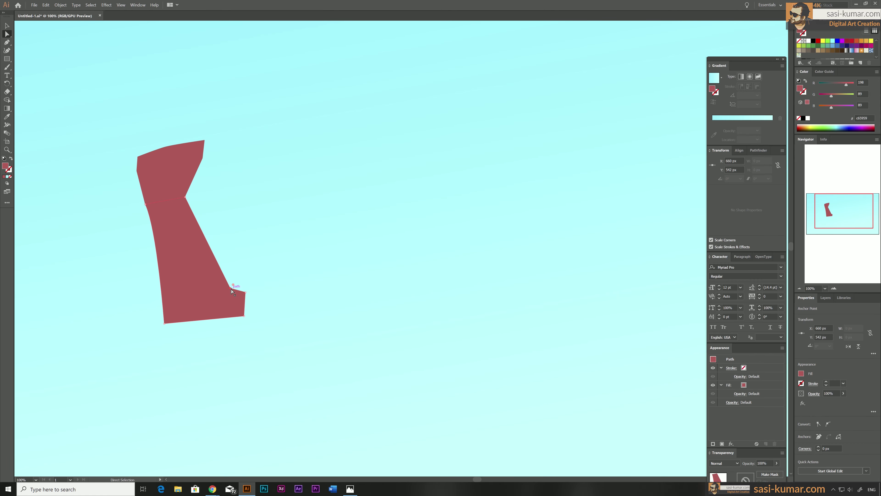
drag(239, 291, 229, 299)
key(p)
click(204, 140)
click(202, 158)
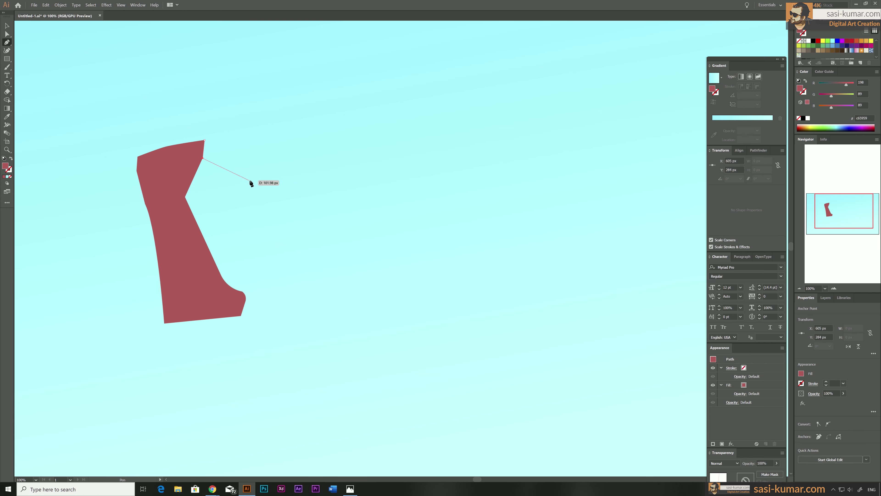
click(265, 183)
click(267, 154)
click(204, 140)
Step: Draw a triangular facet at the elbow
key(v)
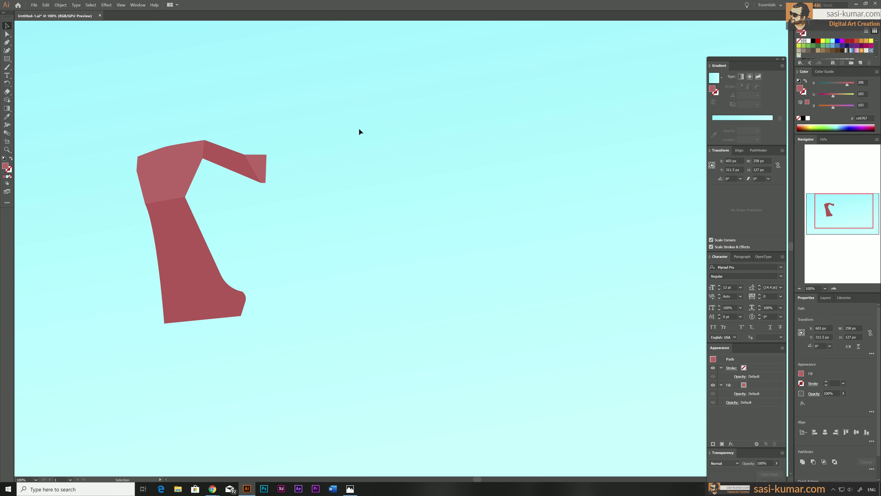
key(p)
click(266, 155)
click(289, 169)
click(267, 185)
ctrl+click(401, 96)
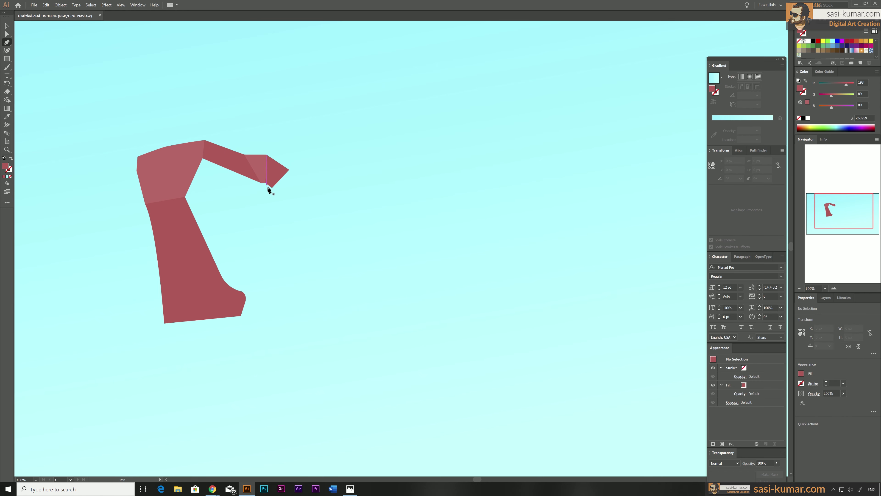
Step: Draw the forearm facet, send it behind the triangle, and round its end corner
click(315, 202)
click(301, 225)
right_click(295, 193)
click(325, 305)
key(a)
drag(310, 205, 304, 208)
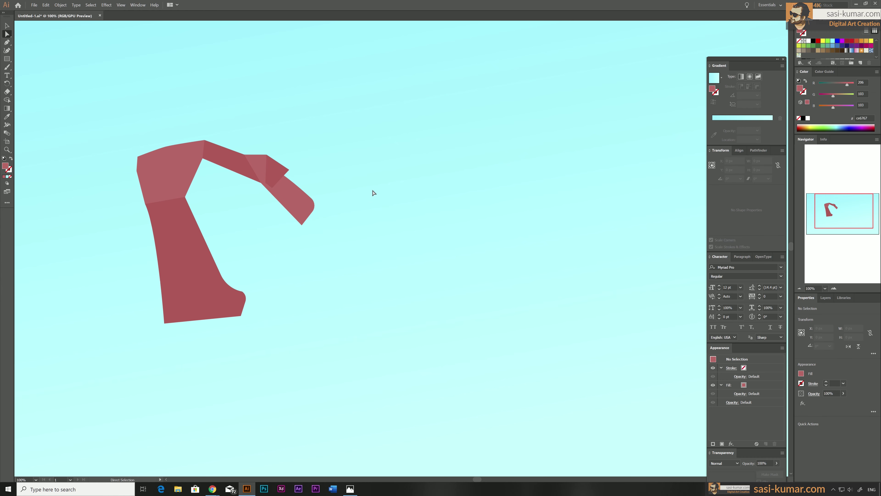
Step: Draw facets at the arm's inner corner, filling the first with teal-grey
click(6, 42)
click(202, 159)
click(211, 191)
double_click(5, 166)
key(Return)
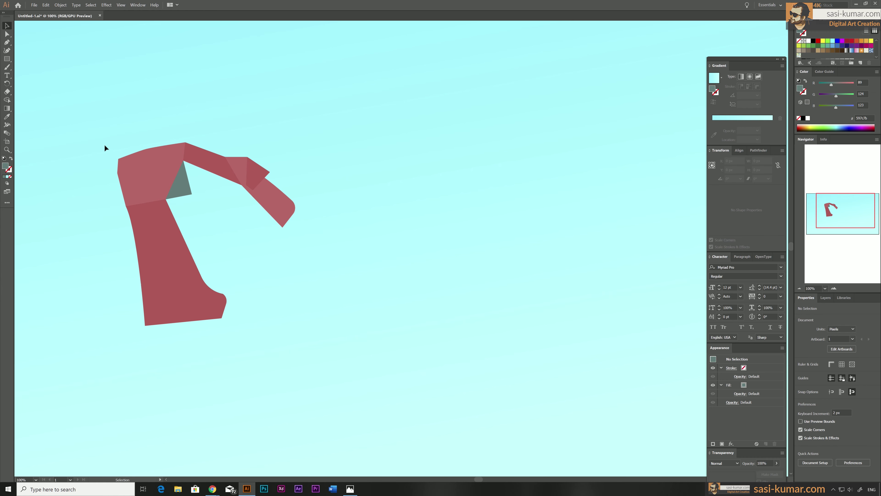
click(228, 208)
click(282, 228)
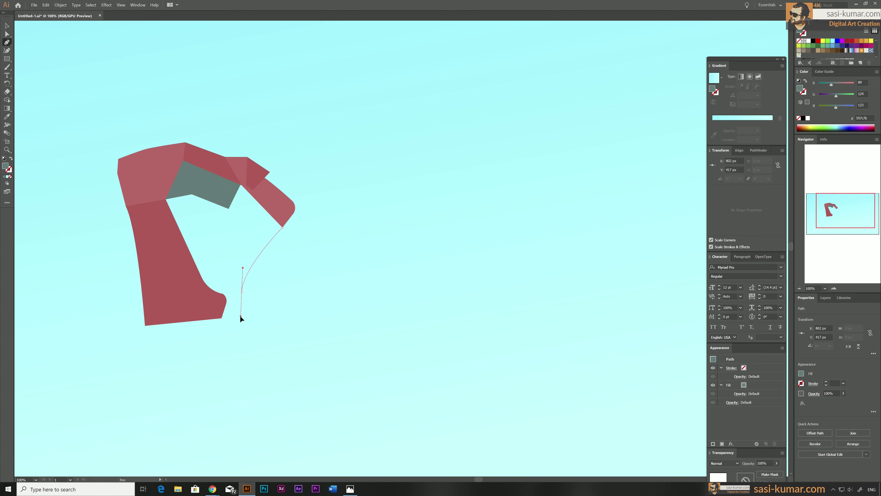
click(242, 292)
Step: Close the teal panel shape under the red shape and fill it with a lighter teal
click(208, 282)
click(192, 195)
click(242, 184)
double_click(6, 166)
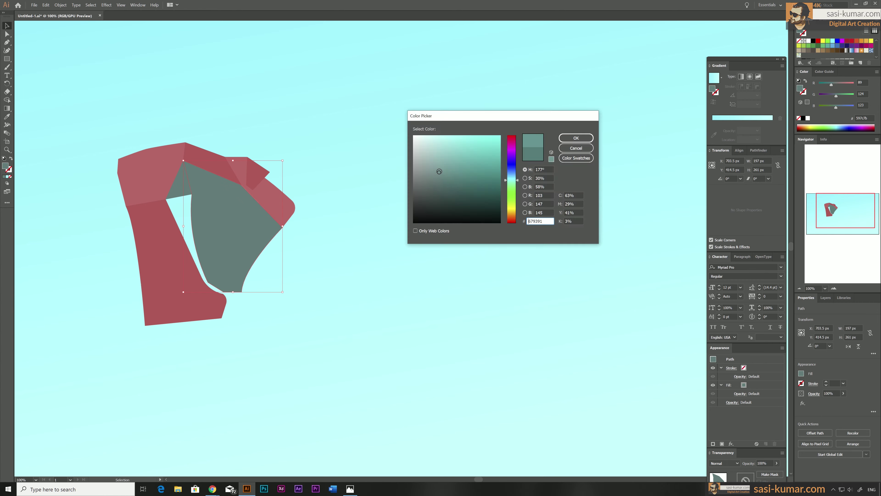
click(576, 138)
scroll(347, 226, up, 5)
scroll(347, 225, down, 3)
Step: Draw a darker shading facet on the teal panel
click(296, 241)
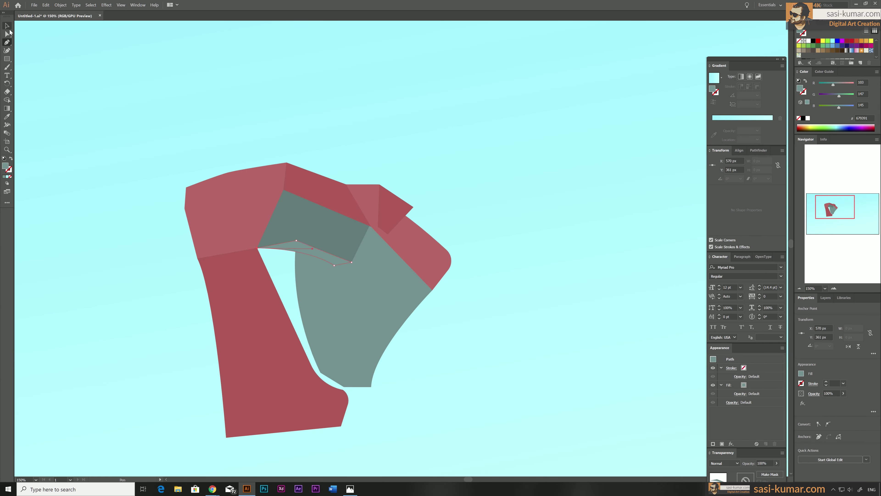
click(353, 263)
key(a)
click(382, 332)
click(507, 396)
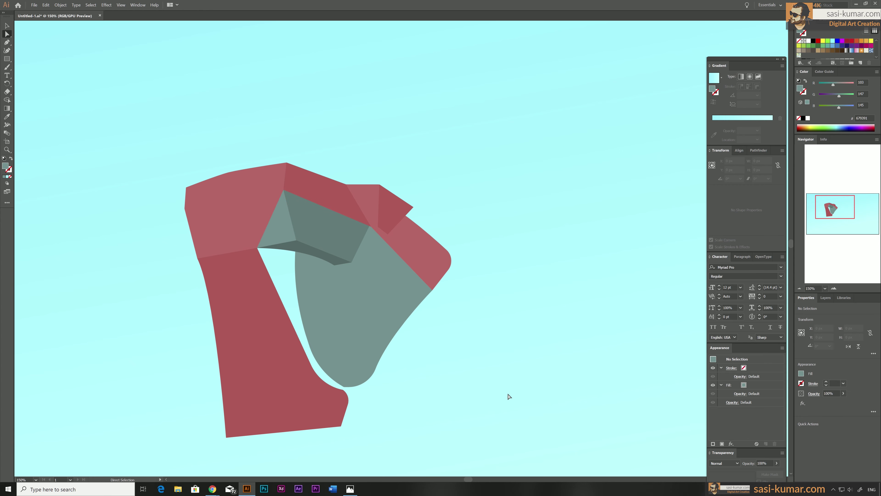
Step: Draw a side shading facet with a curved lower edge
key(p)
click(257, 248)
click(296, 252)
drag(344, 387, 383, 404)
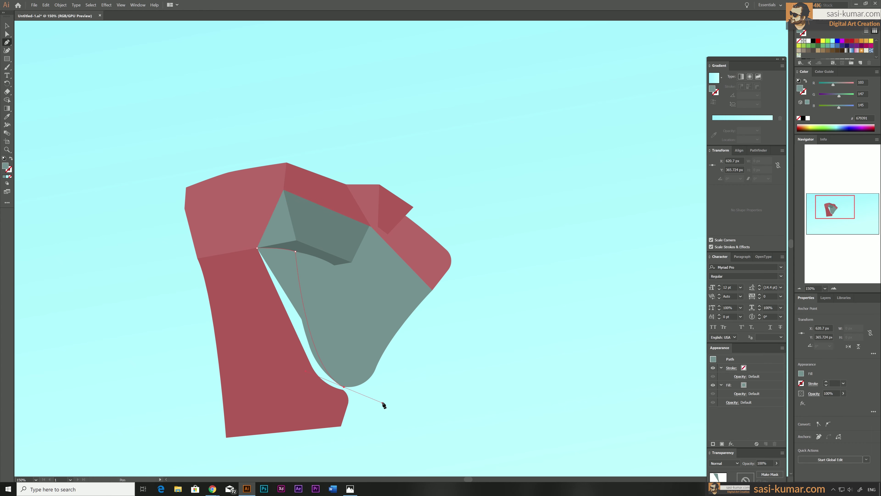
click(257, 248)
scroll(474, 368, down, 1)
Step: Round off the red shape's bottom corners using its corner widgets
key(a)
click(229, 413)
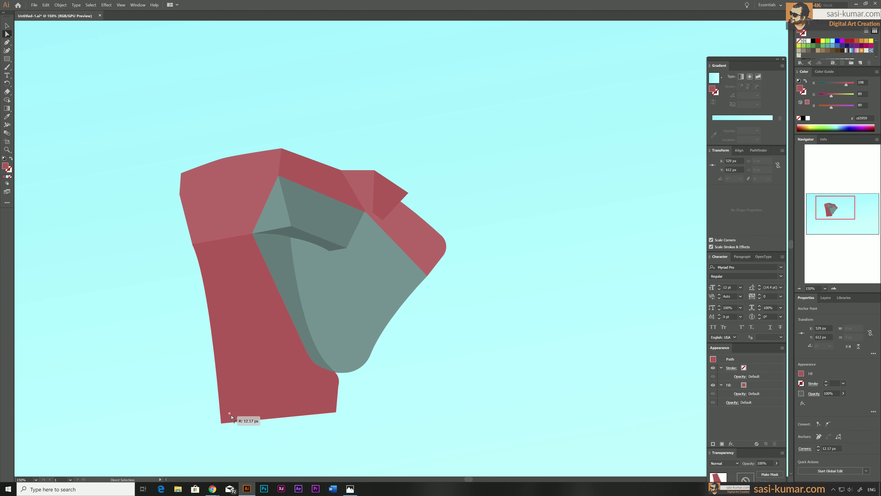
click(386, 406)
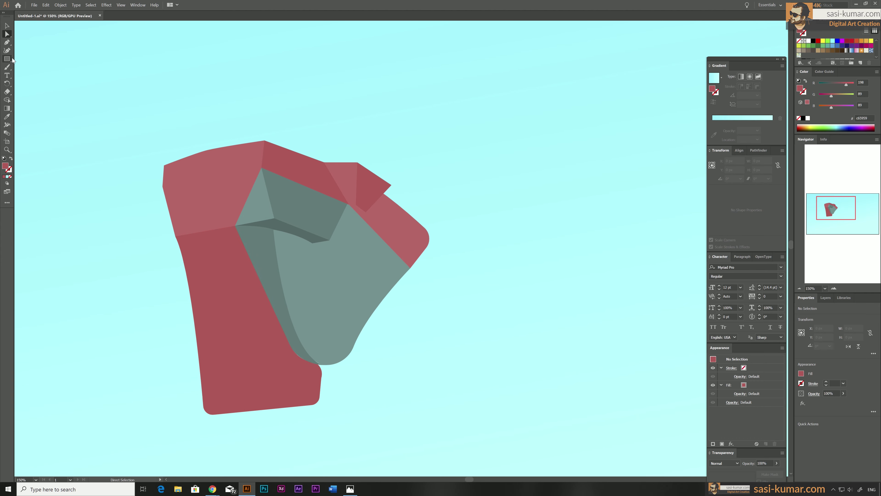
scroll(338, 199, up, 3)
scroll(430, 266, up, 1)
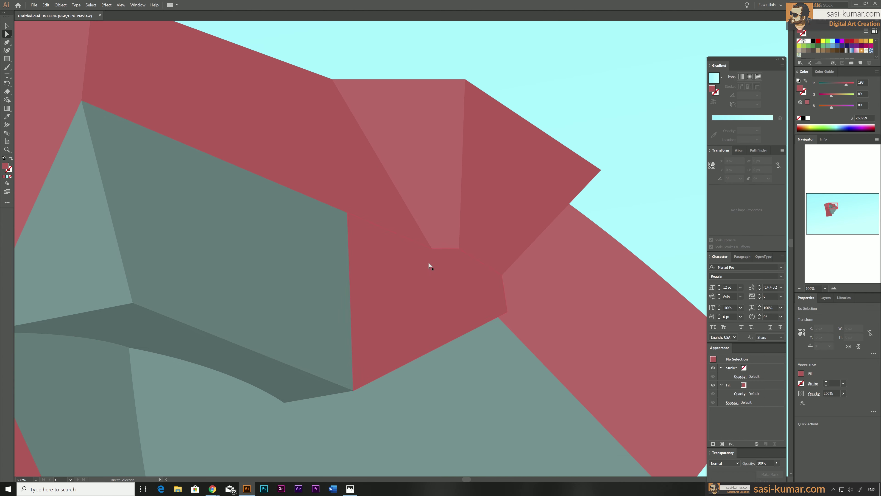
Step: Pen a central strip running down from the panel top
key(p)
scroll(576, 65, down, 4)
click(414, 233)
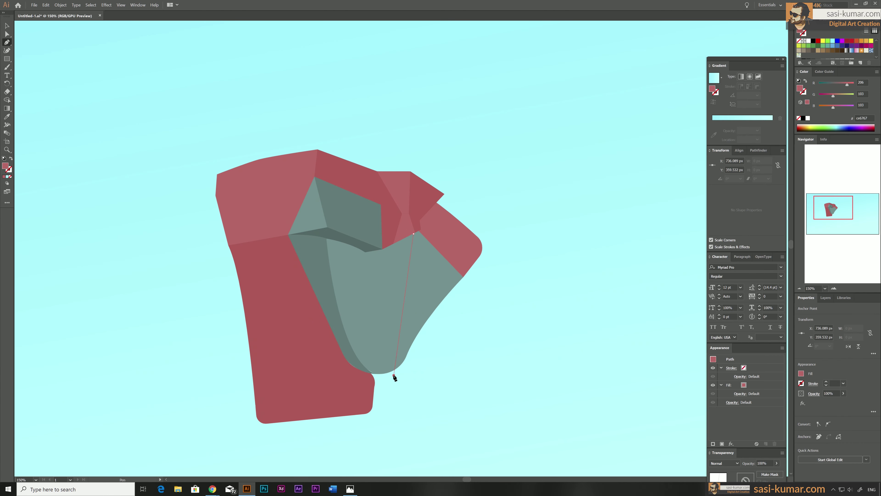
click(395, 376)
Step: Fill the central strip with light grey #bccecc
click(388, 305)
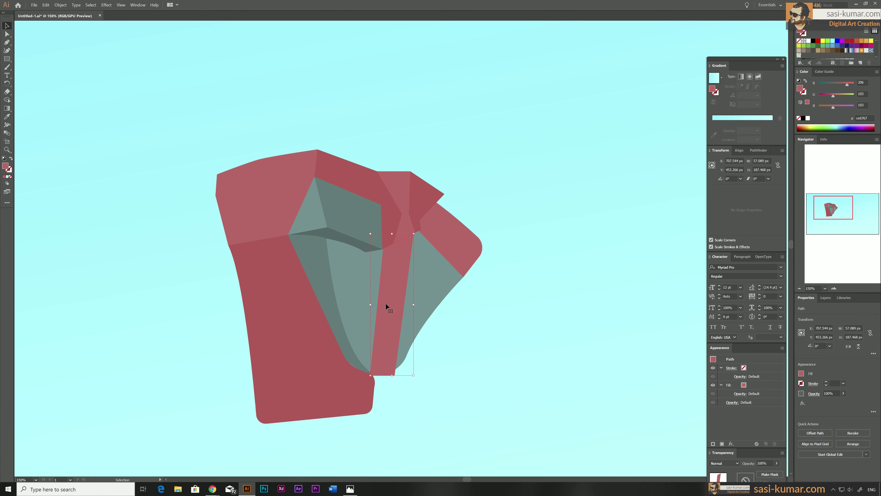
double_click(5, 166)
click(576, 140)
Step: Draw a four-cornered dark grey bar over the central strip
key(p)
click(382, 254)
click(369, 369)
click(399, 369)
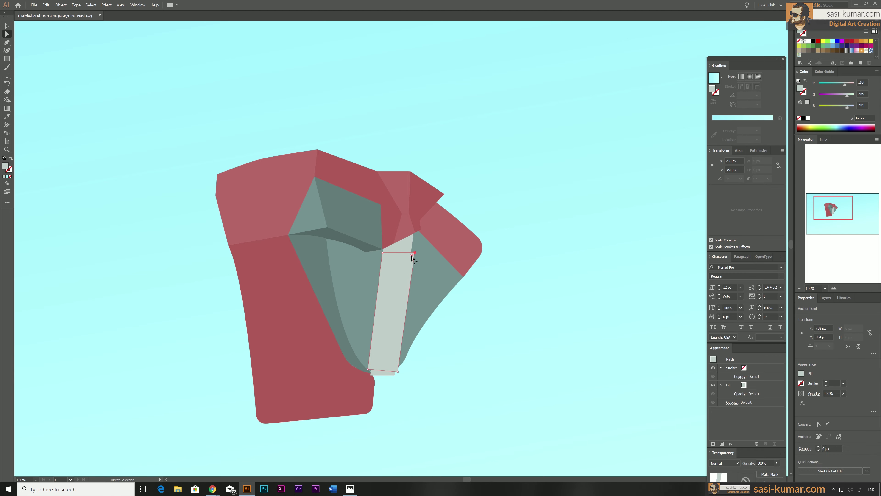
click(414, 253)
click(383, 253)
key(v)
Step: Draw a light grey square piece below the dark bar
key(p)
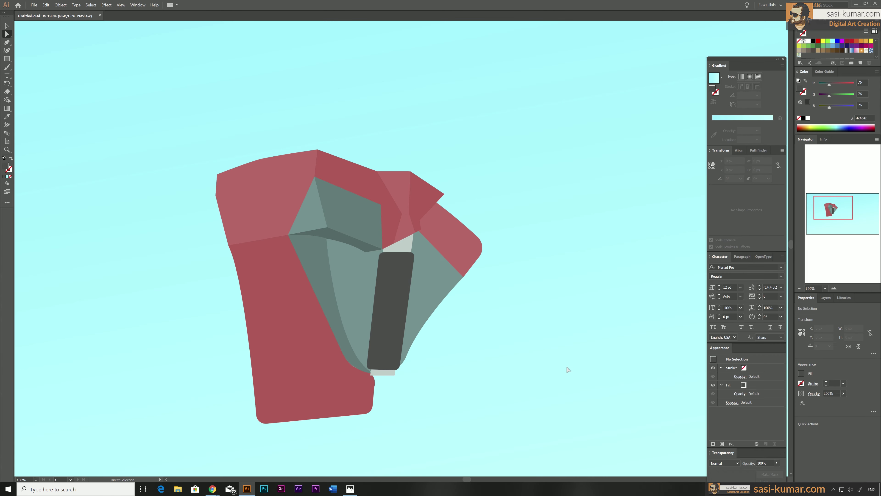
click(398, 374)
click(397, 402)
click(362, 401)
click(362, 374)
key(v)
key(ctrl+plus)
key(ctrl+plus)
key(ctrl+plus)
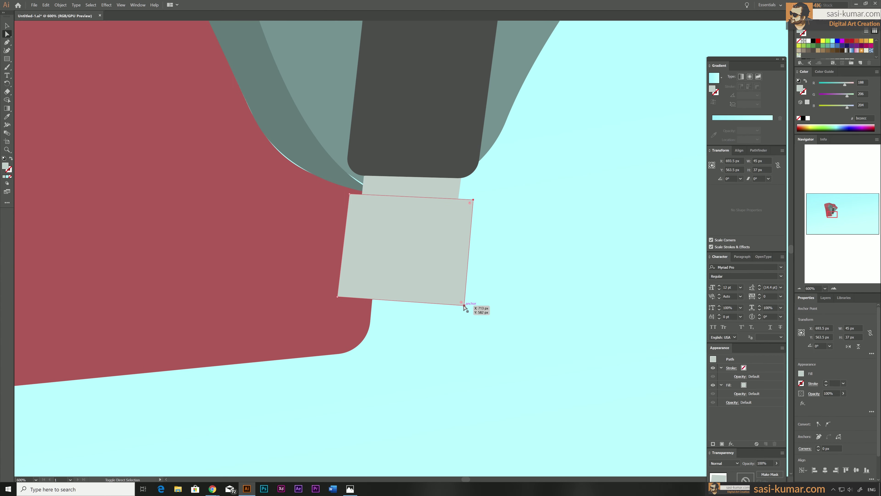
key(ctrl+minus)
key(ctrl+minus)
Step: Add a light grey stem below the square, adjusting pieces in isolation mode
double_click(378, 213)
key(Escape)
key(a)
drag(322, 292, 317, 378)
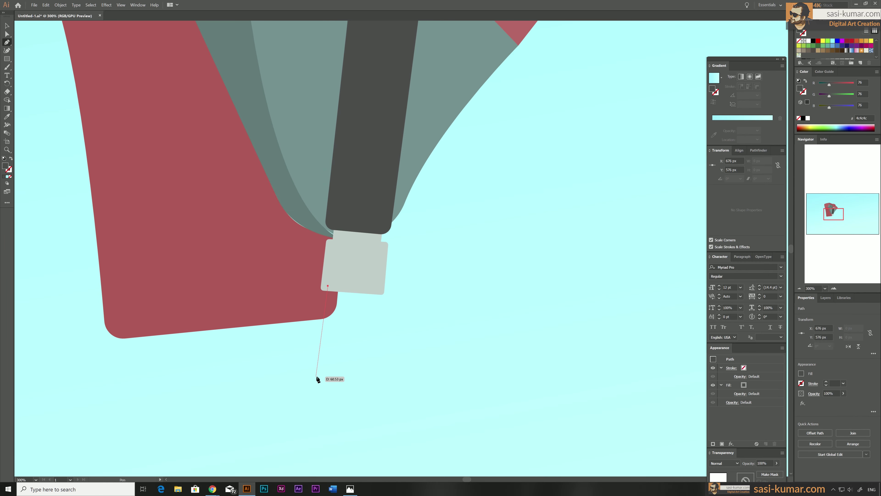
click(381, 292)
key(ctrl+minus)
key(ctrl+minus)
key(ctrl+minus)
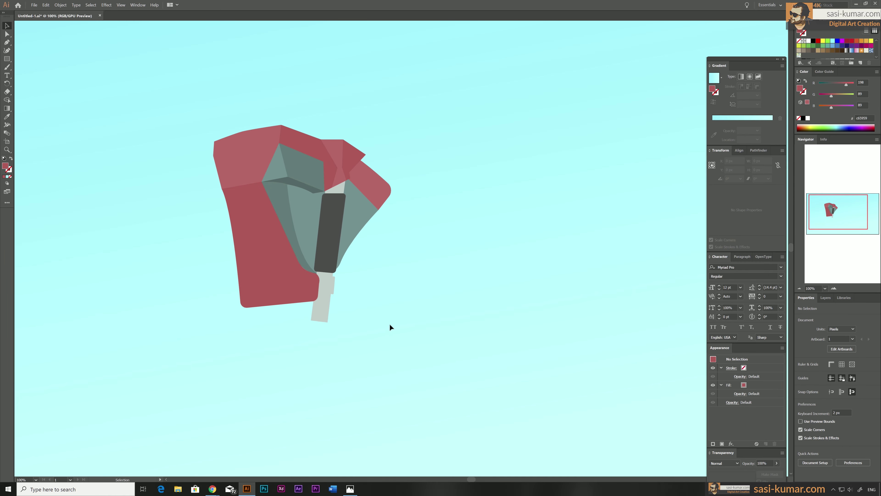
double_click(348, 231)
key(ctrl+plus)
key(ctrl+plus)
Step: Pen a five-point outline below the pale grey stem
key(Escape)
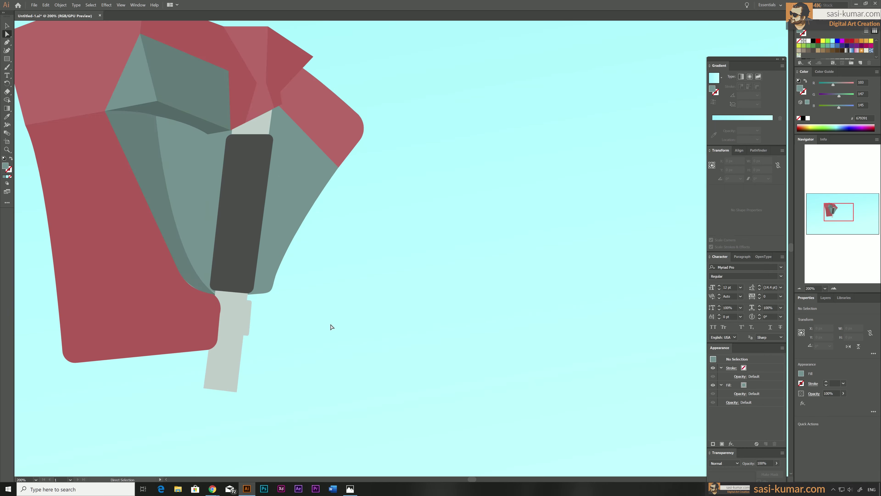
key(ctrl+minus)
key(ctrl+minus)
key(ctrl+minus)
key(p)
click(285, 287)
click(275, 294)
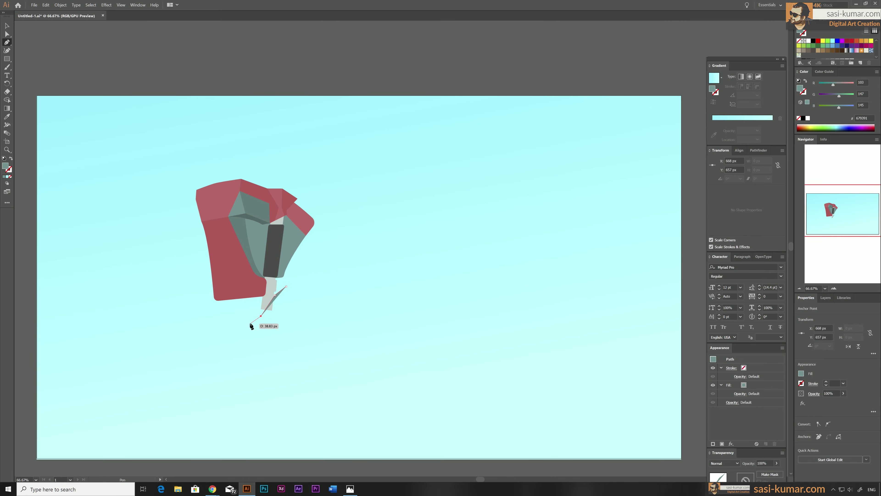
click(250, 324)
click(204, 321)
click(212, 292)
key(v)
Step: Extend the outline toward the stem and close it as an angled red strip with no stroke
key(ctrl+plus)
key(ctrl+plus)
key(ctrl+plus)
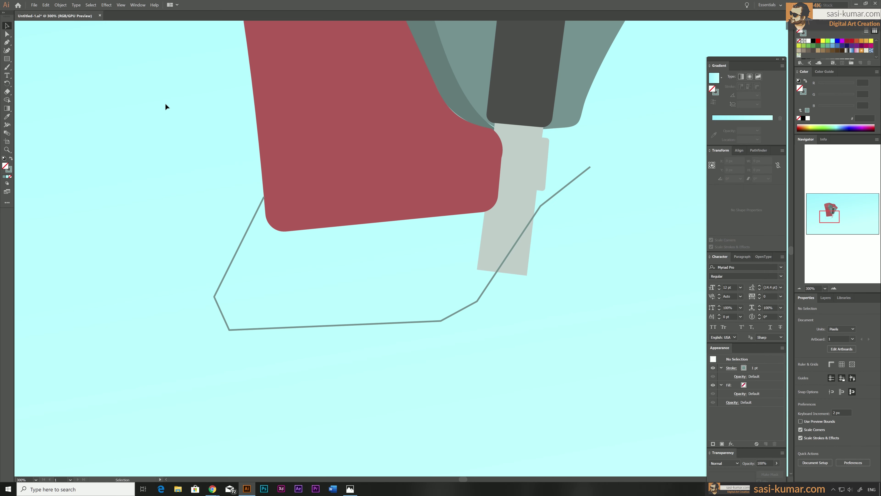
key(ctrl+minus)
key(ctrl+minus)
key(p)
key(ctrl+minus)
key(ctrl+plus)
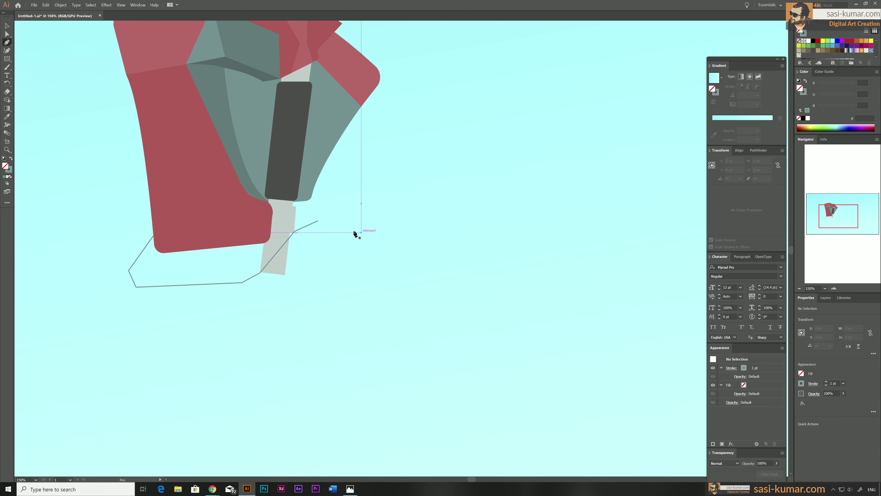
click(325, 232)
key(shift+x)
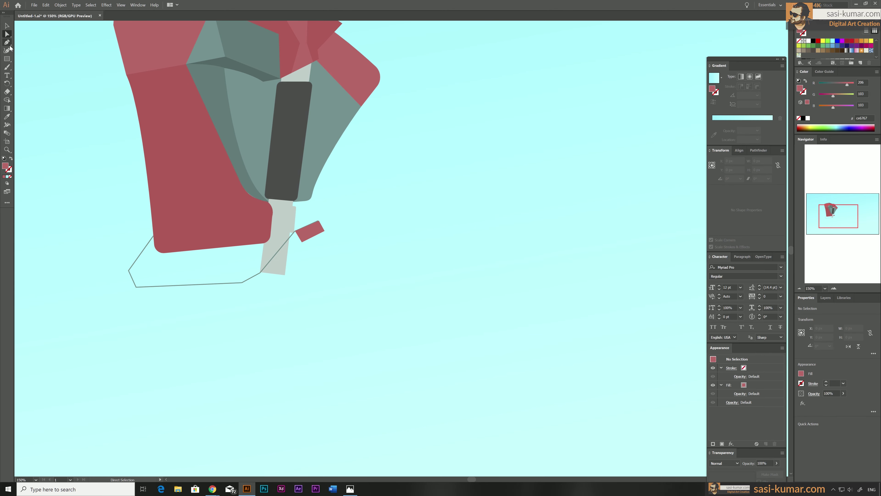
click(302, 242)
click(135, 298)
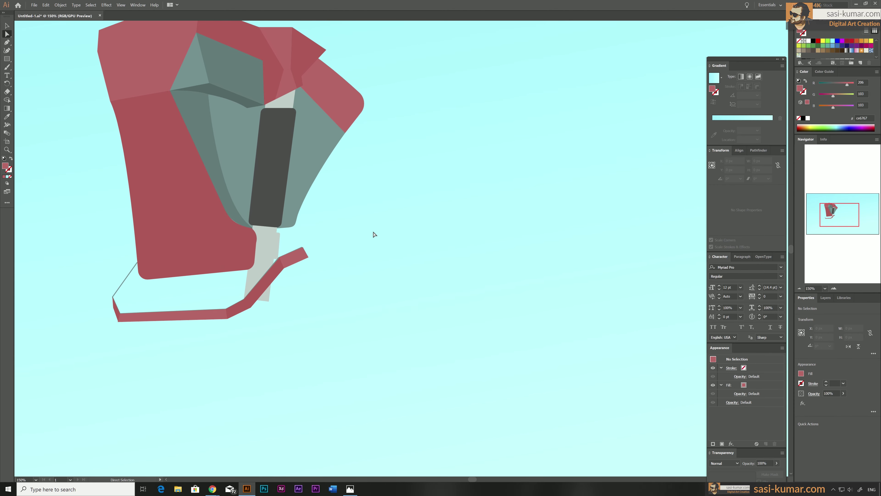
Step: Place the four corners of a red block beneath the strip
key(ctrl+minus)
key(p)
click(287, 266)
click(313, 358)
click(238, 355)
click(212, 266)
Step: Close the red block and draw an extra facet on its right side
click(286, 266)
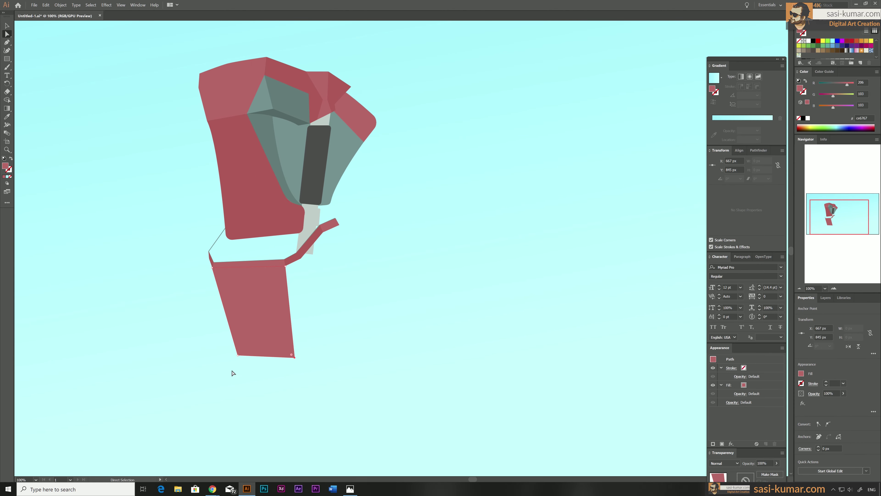
key(ctrl+plus)
click(371, 181)
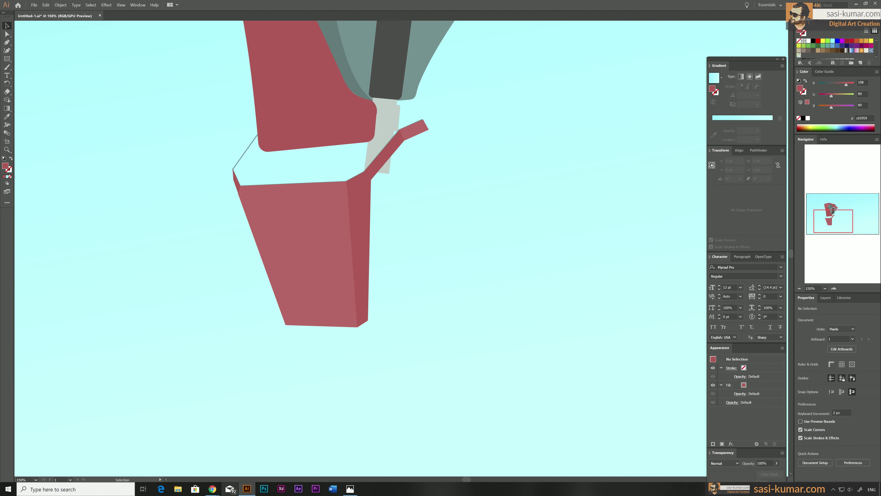
click(403, 140)
click(377, 177)
Step: Give the right facet a darker red fill and pull its point downward
click(380, 315)
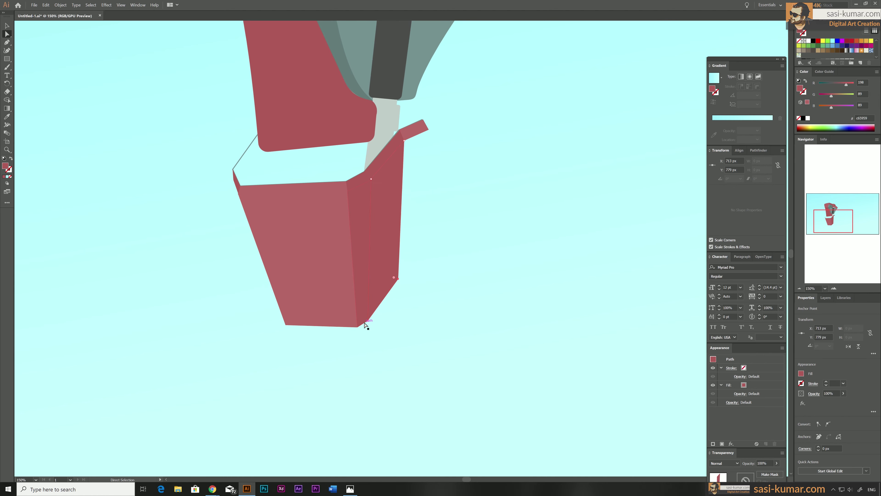
double_click(5, 166)
key(Return)
key(ctrl+minus)
drag(299, 302, 344, 338)
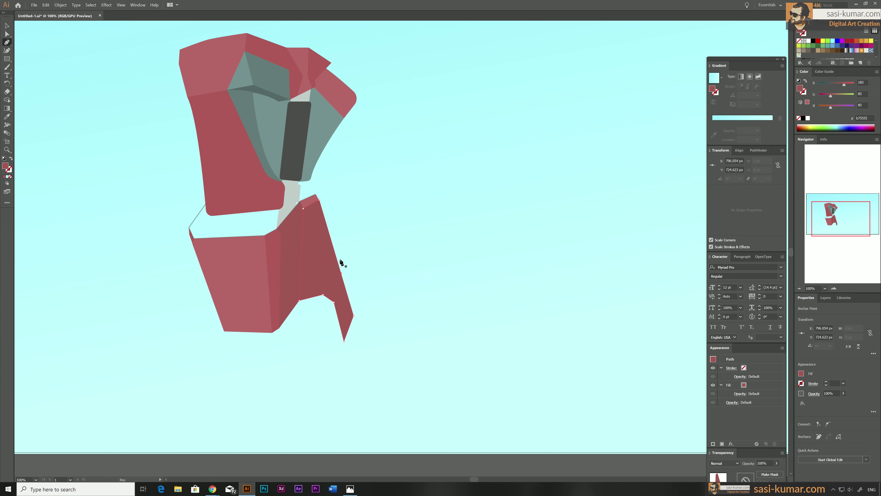
click(307, 209)
ctrl+click(362, 177)
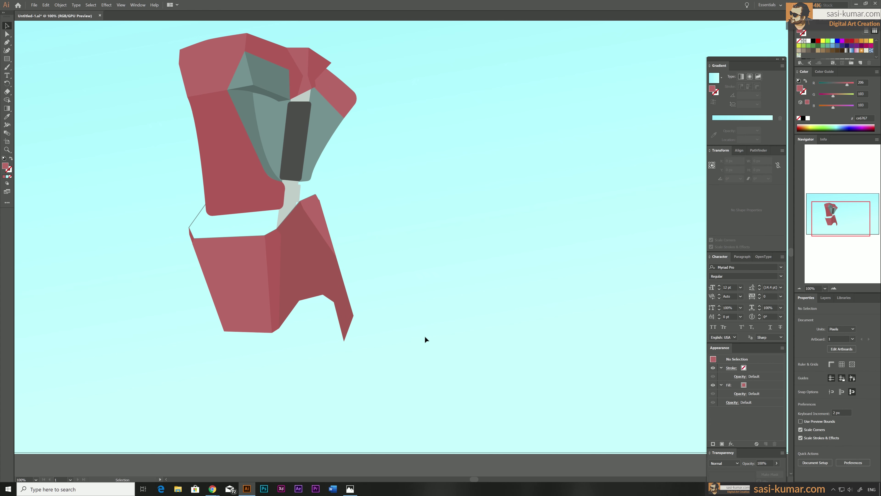
Step: Select parts of the lower shape with Direct Selection to form an inset panel
key(p)
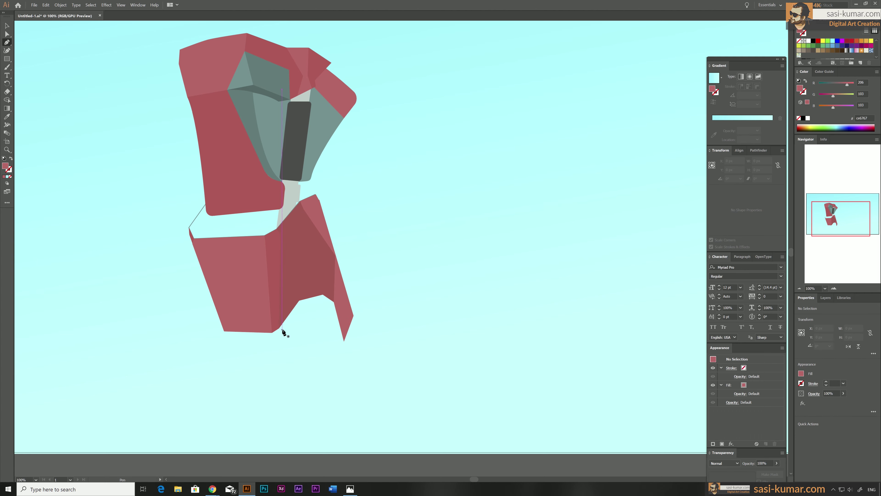
key(a)
scroll(312, 319, up, 5)
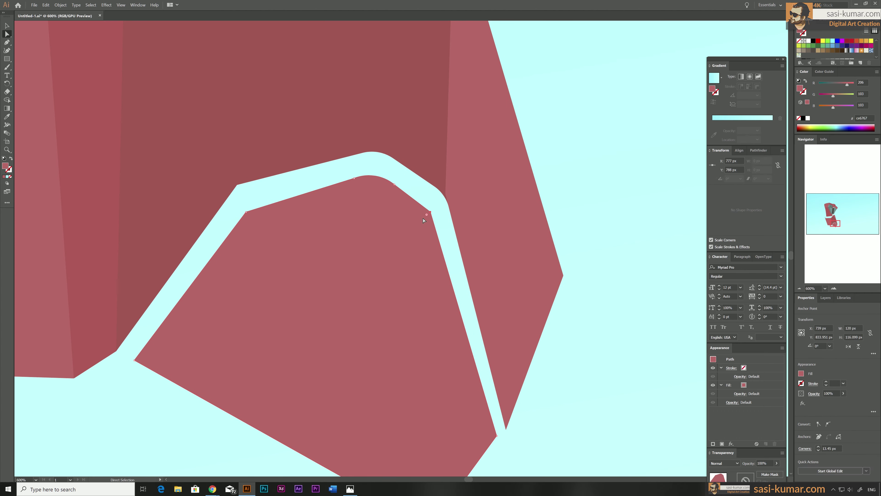
scroll(423, 220, down, 3)
drag(409, 416, 34, 64)
key(ctrl+0)
click(374, 443)
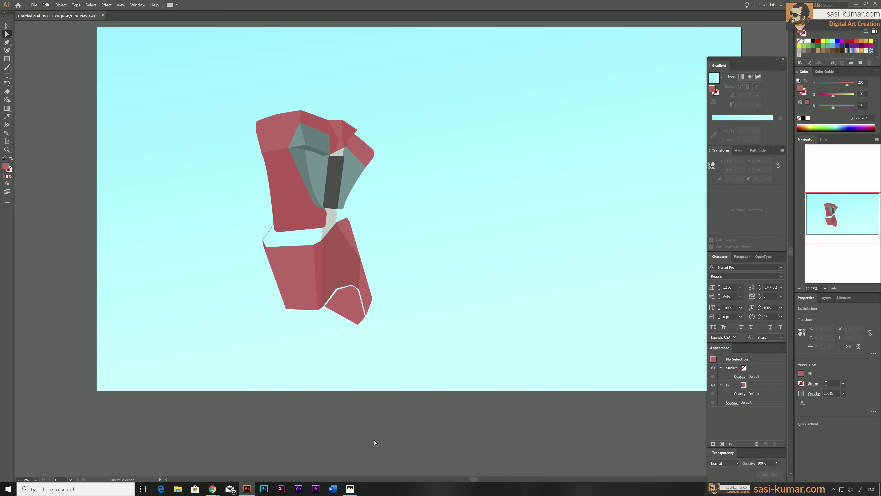
Step: Paste a dark grey piece behind the lower shape and reset the fill to red
scroll(324, 299, up, 5)
key(ctrl+b)
scroll(201, 264, down, 5)
key(v)
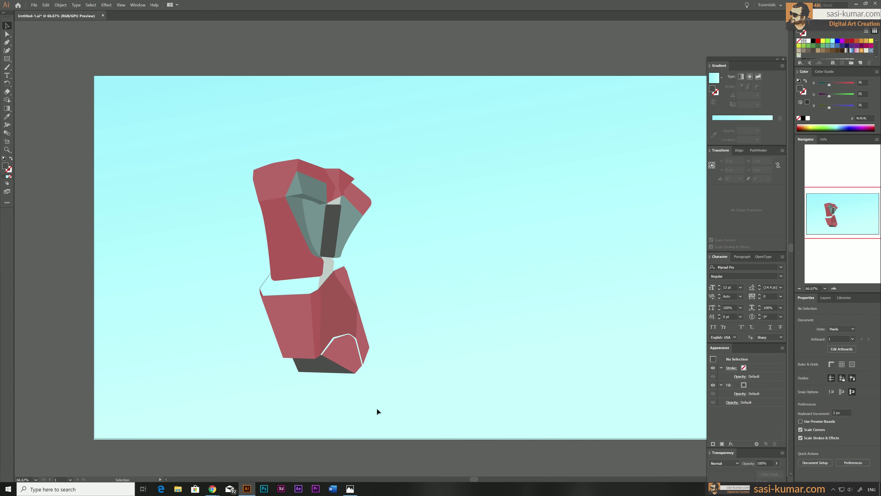
key(ctrl+1)
key(p)
Step: Draw a red strip along the lower shape's right side
click(305, 270)
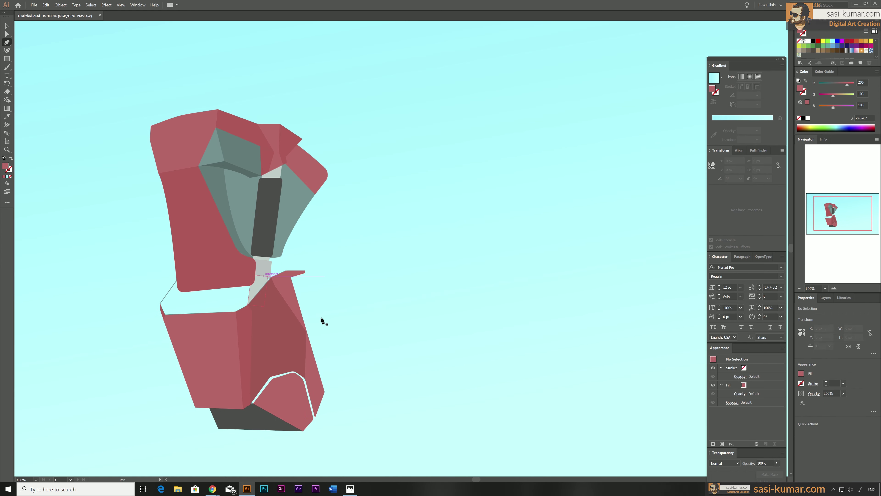
click(329, 386)
scroll(305, 291, up, 3)
scroll(305, 292, down, 3)
mouse_move(409, 275)
mouse_down()
mouse_move(493, 211)
mouse_move(437, 227)
mouse_up()
Step: Recolour the right-side strip grey-teal 597c7b with the Eyedropper from a facet
click(358, 348)
key(i)
click(257, 180)
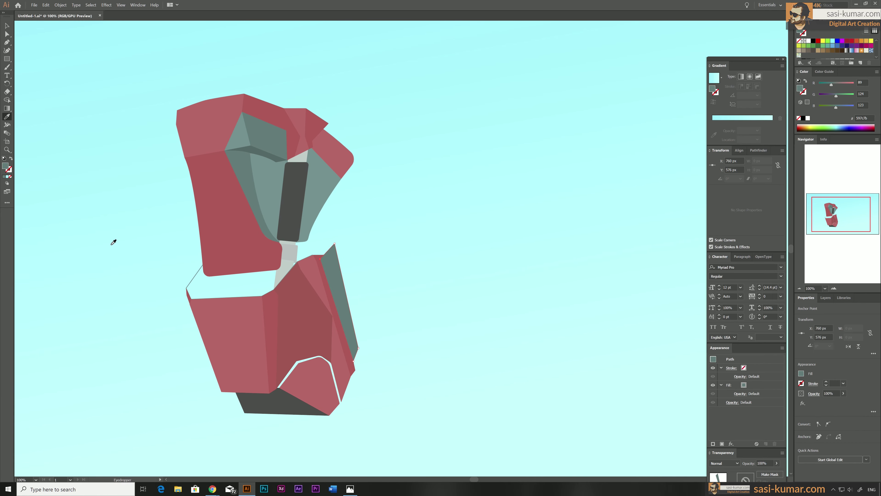
scroll(330, 266, right, 5)
Step: Pen-draw the red connecting strip and the outline of the arm reaching up-right
key(p)
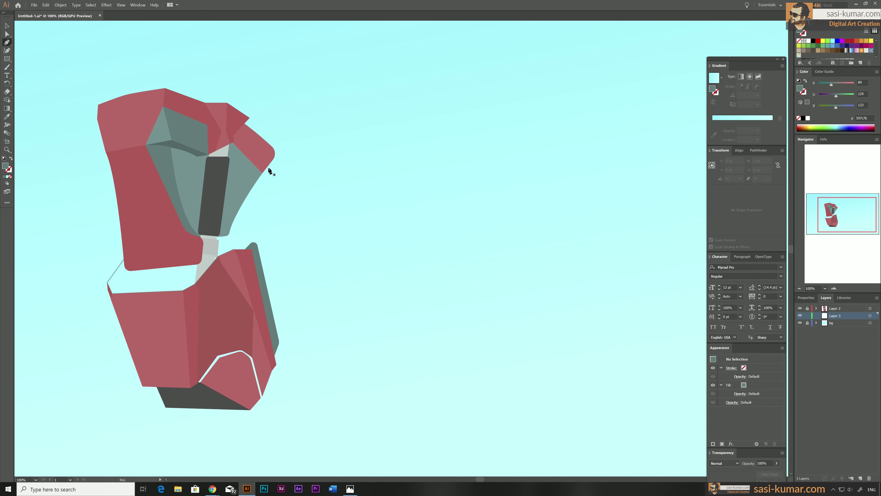
click(269, 170)
click(324, 272)
scroll(162, 308, up, 3)
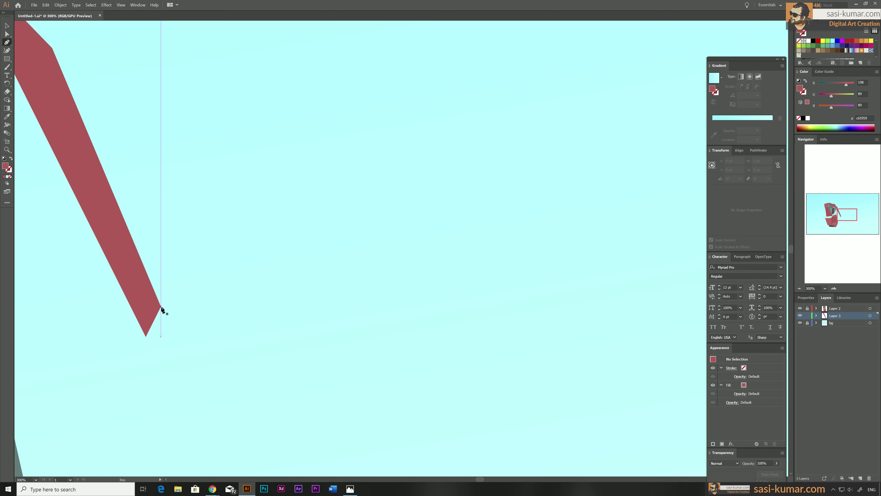
scroll(162, 308, down, 3)
click(328, 307)
click(461, 220)
click(435, 133)
click(325, 278)
click(278, 279)
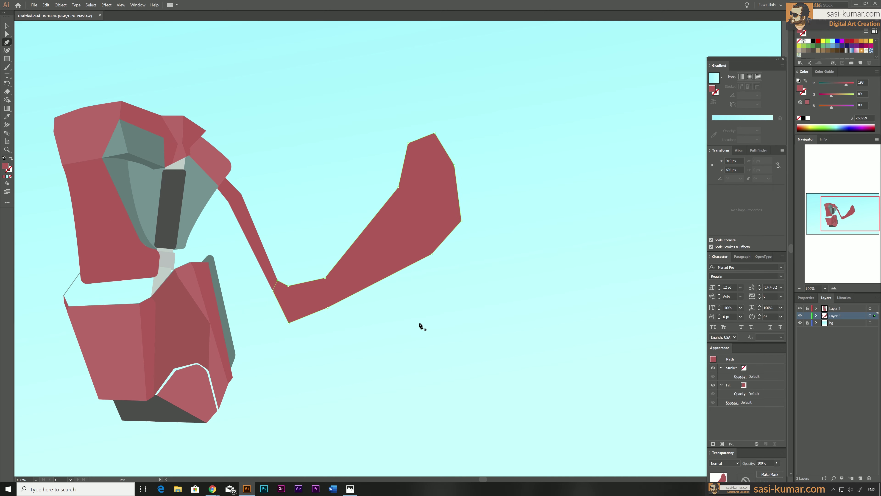
Step: Colour the arm grey-teal, reshape its anchors, and close the strip at its base
key(ctrl+minus)
key(a)
drag(420, 252, 409, 269)
mouse_move(403, 194)
mouse_down()
mouse_move(419, 219)
mouse_move(433, 213)
mouse_move(423, 182)
mouse_up()
click(435, 313)
click(505, 256)
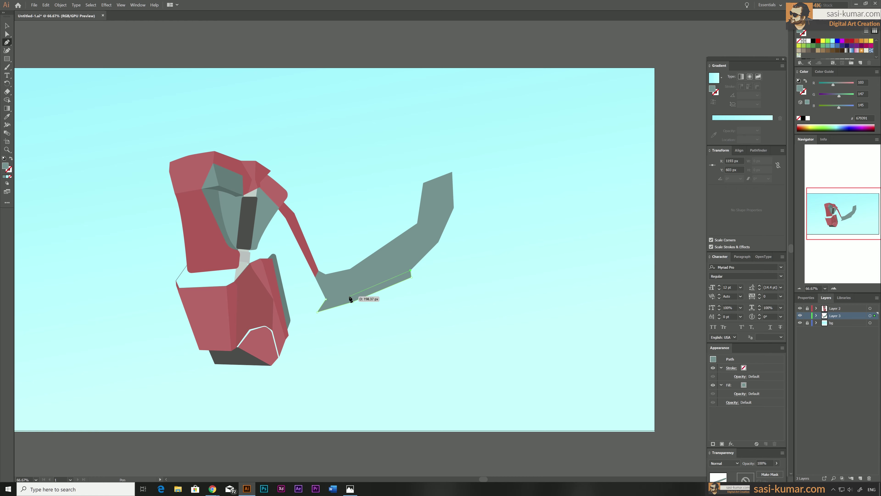
click(326, 299)
alt+scroll(410, 274, up, 3)
alt+scroll(492, 222, down, 5)
key(a)
click(545, 214)
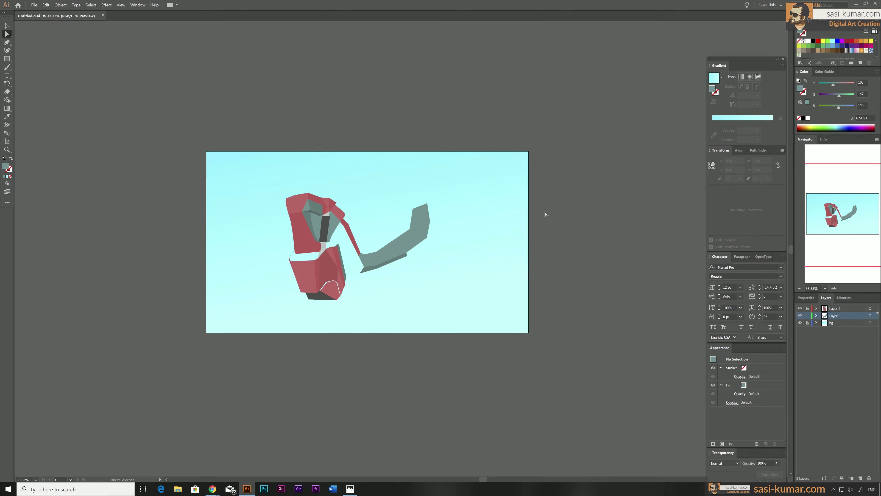
key(ctrl+1)
Step: Add a lighter highlight facet along the top of the arm
key(p)
click(279, 260)
click(326, 253)
click(418, 185)
click(419, 134)
click(436, 129)
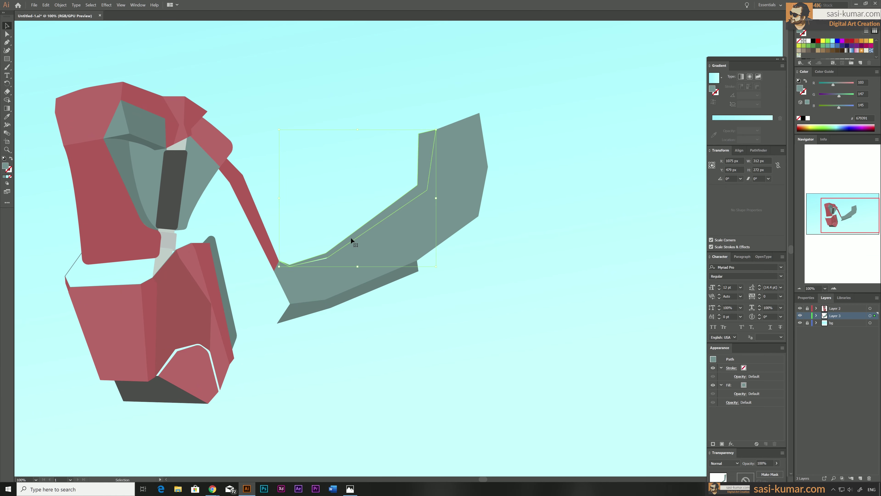
alt+scroll(351, 239, up, 3)
alt+scroll(314, 370, up, 2)
alt+scroll(177, 300, down, 6)
key(a)
click(530, 153)
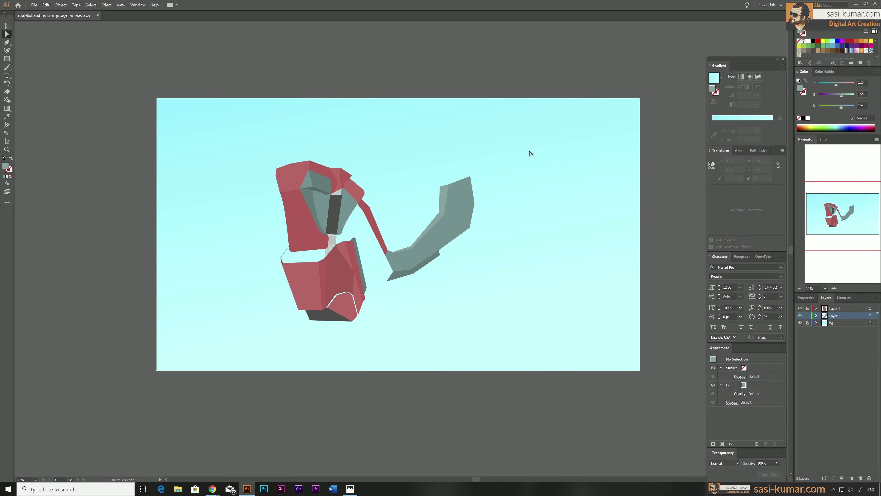
alt+scroll(394, 315, up, 4)
Step: Add a near-black #111111 joint panel and a grey gap piece at the arm's base
key(p)
click(283, 316)
click(377, 317)
click(358, 346)
click(288, 333)
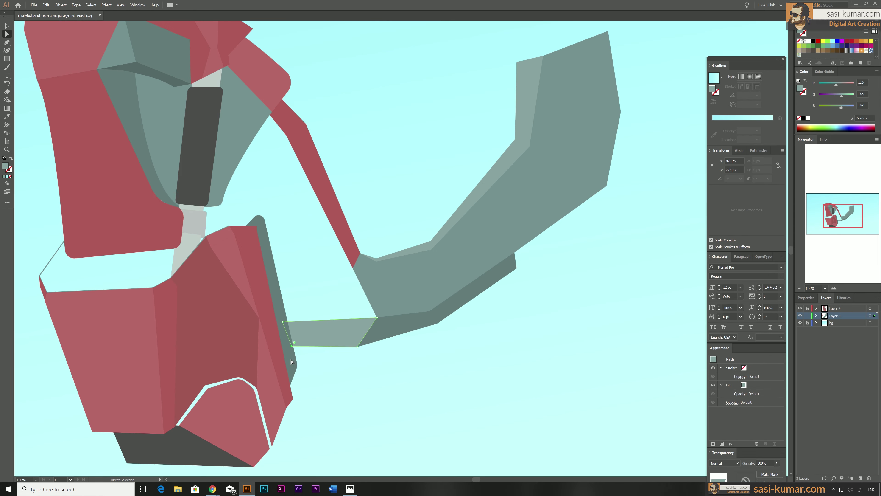
click(416, 385)
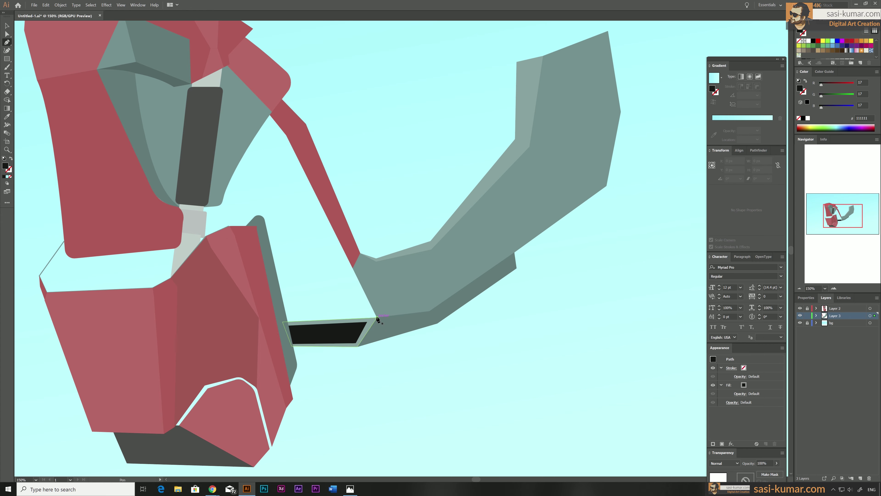
click(271, 115)
click(377, 317)
key(ctrl+0)
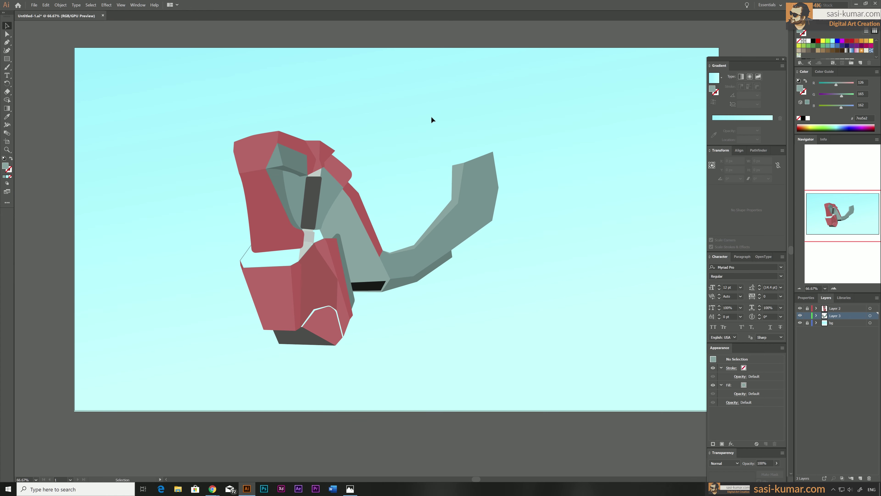
key(ctrl+minus)
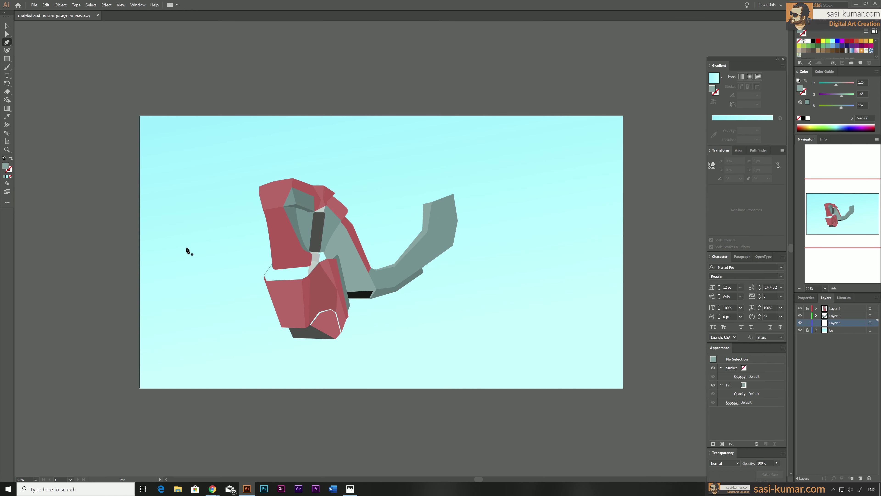
Step: Draw the grey sliver along the helmet's left edge
scroll(190, 229, up, 3)
click(403, 173)
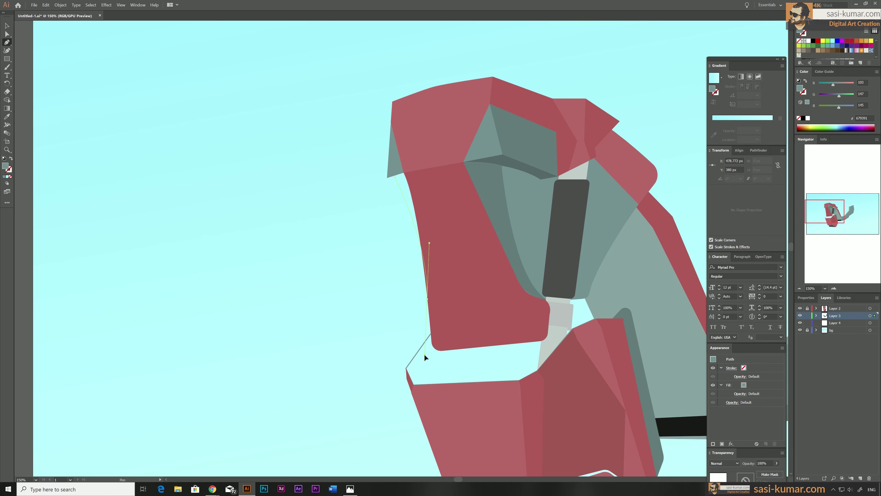
key(ctrl+plus)
key(ctrl+plus)
key(ctrl+plus)
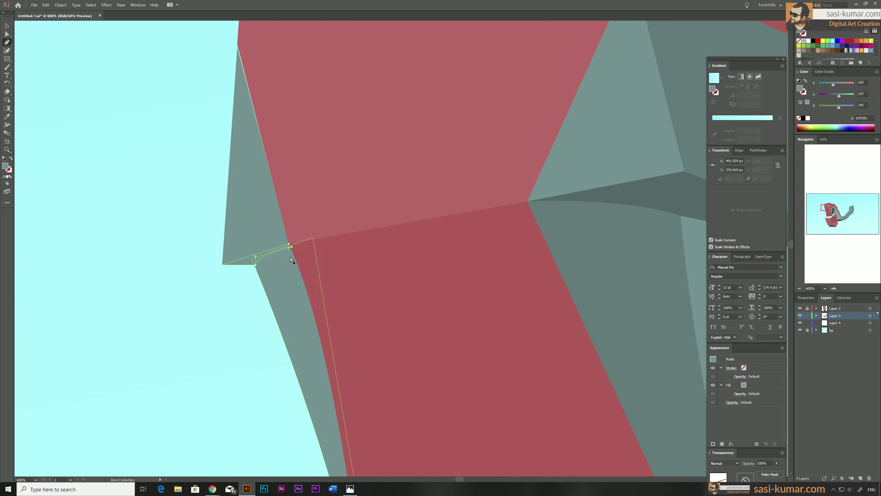
key(ctrl+0)
key(v)
key(ctrl+shift+a)
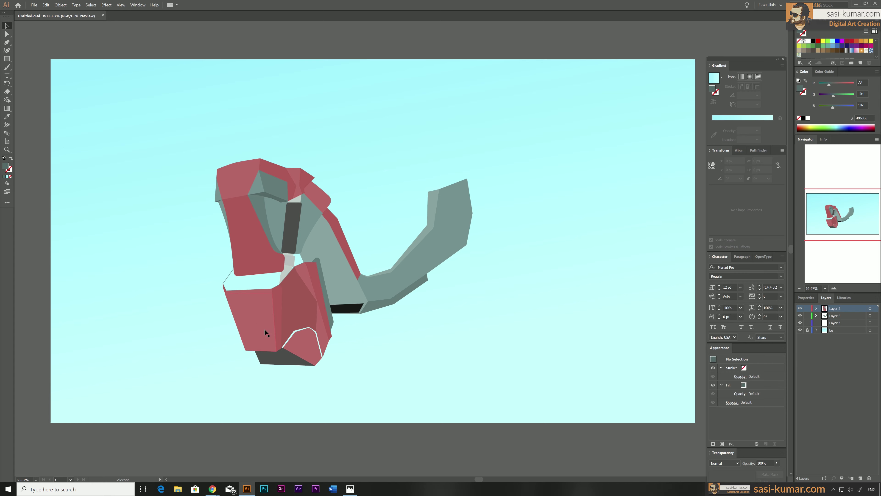
scroll(265, 328, up, 3)
Step: Isolate the outline path above the lower body and edit its points
double_click(211, 184)
key(p)
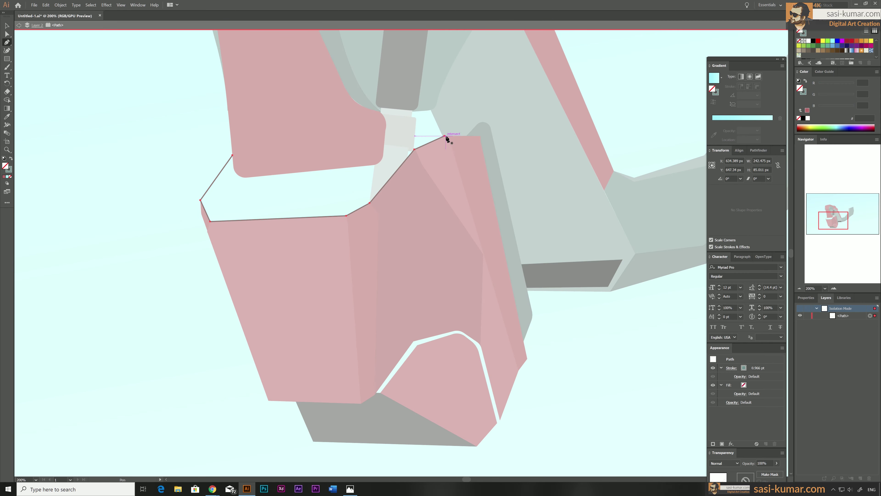
scroll(374, 222, up, 3)
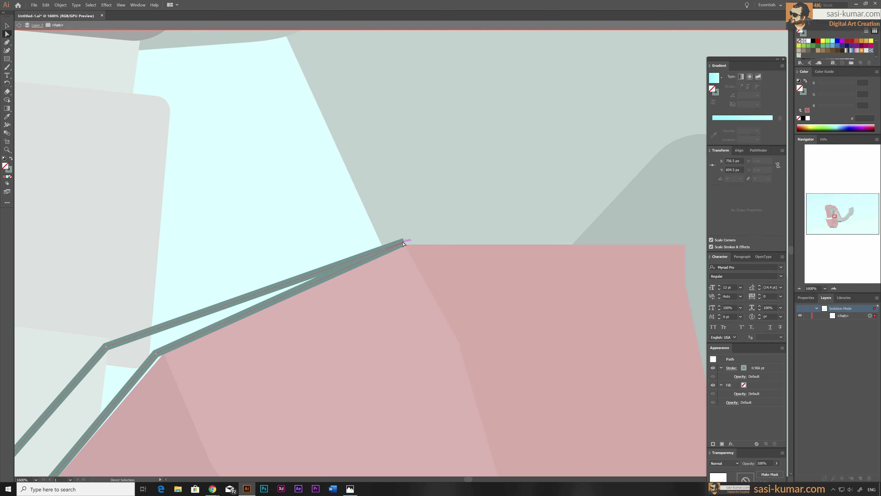
key(Escape)
key(ctrl+0)
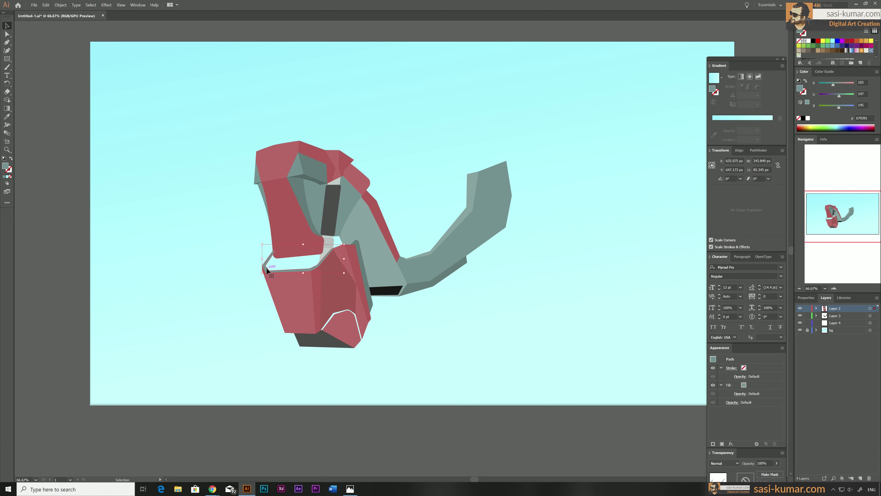
scroll(415, 234, up, 3)
Step: Draw a four-point light grey bccecc facet on the neck
click(415, 233)
scroll(496, 311, down, 3)
drag(496, 311, 425, 314)
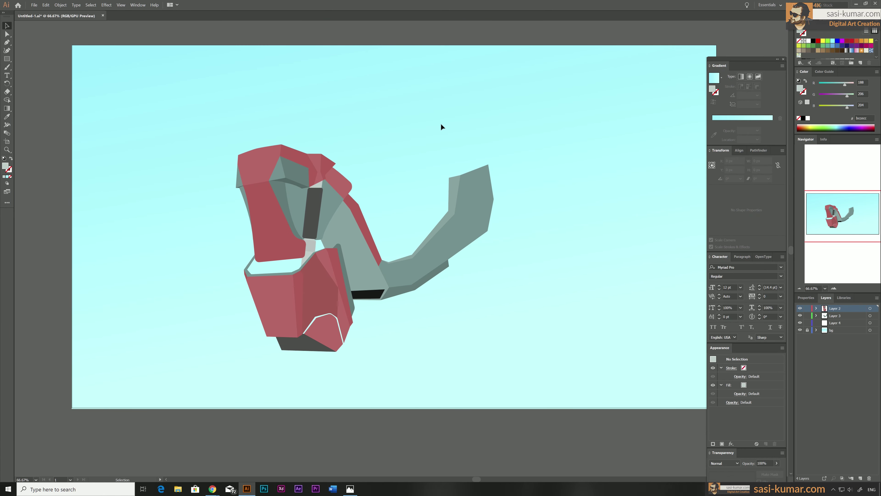
key(p)
click(344, 203)
click(329, 227)
click(356, 288)
click(369, 262)
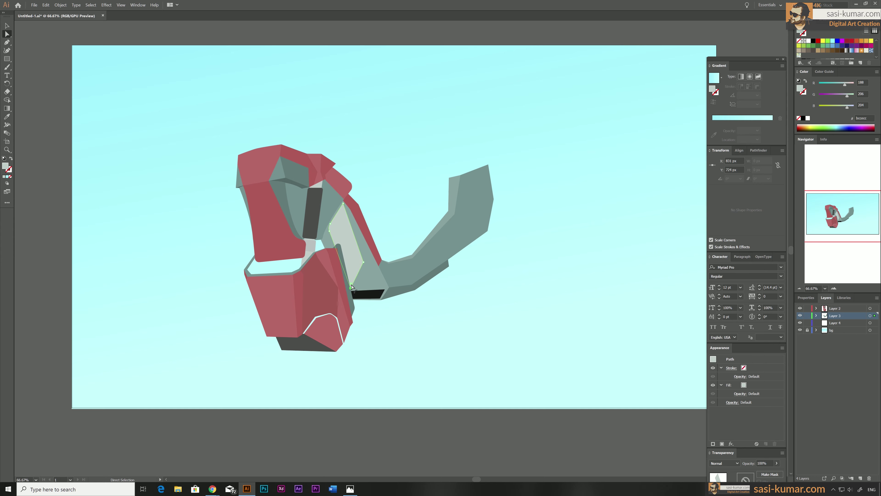
Step: Draw a curved edge for the darker neck panel
scroll(305, 243, up, 2)
drag(417, 336, 320, 339)
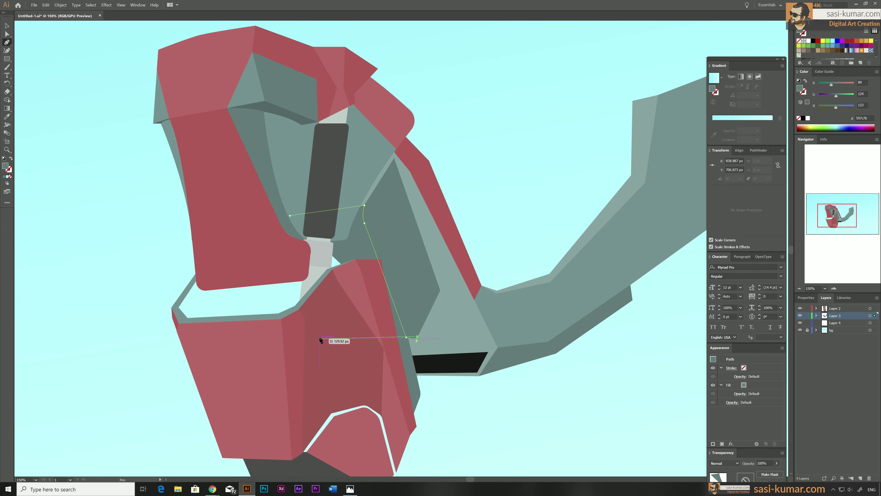
click(29, 80)
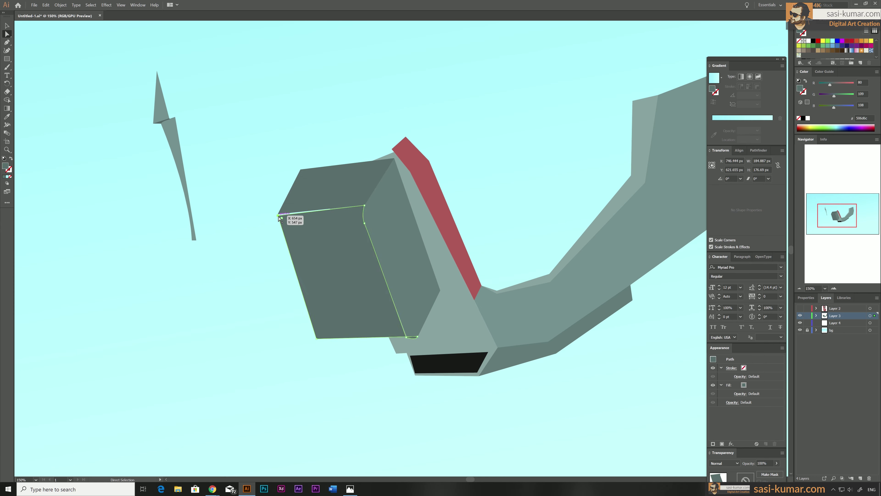
drag(270, 265, 251, 264)
Step: Add a four-corner shading facet along the red stripe
click(385, 161)
click(383, 188)
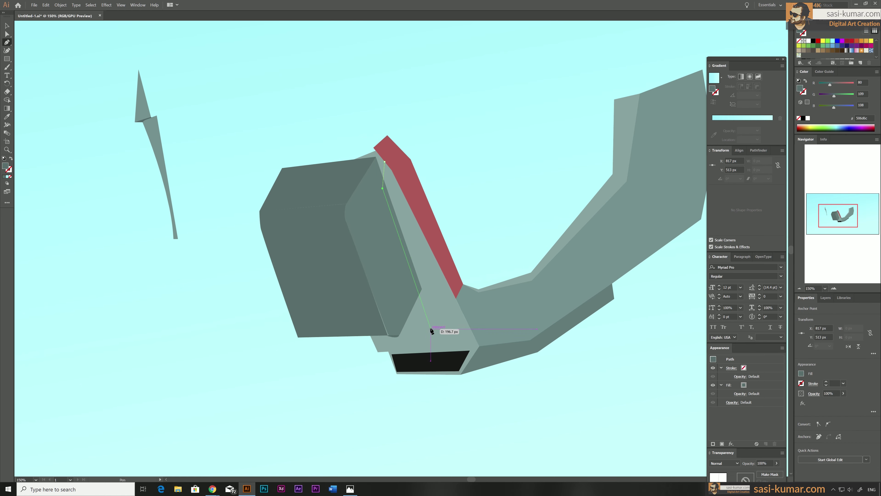
click(433, 322)
click(450, 315)
click(384, 162)
key(v)
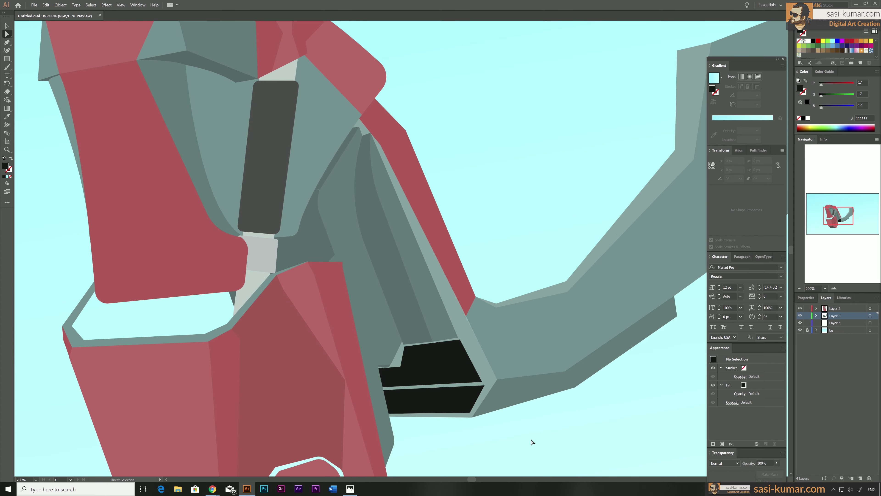
key(v)
key(ctrl+minus)
Step: Draw a teal 679391 facet at the arm's joint
key(i)
click(423, 305)
key(p)
scroll(438, 306, up, 2)
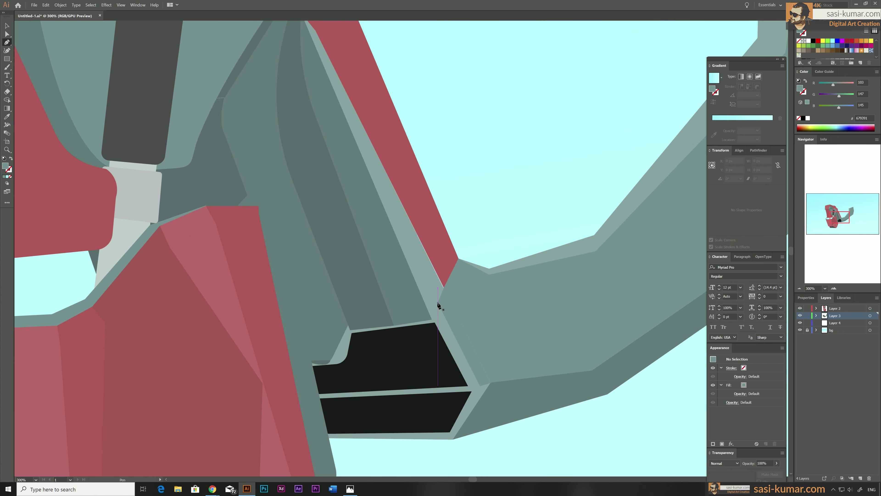
click(447, 382)
click(406, 310)
key(i)
click(572, 433)
key(p)
click(443, 287)
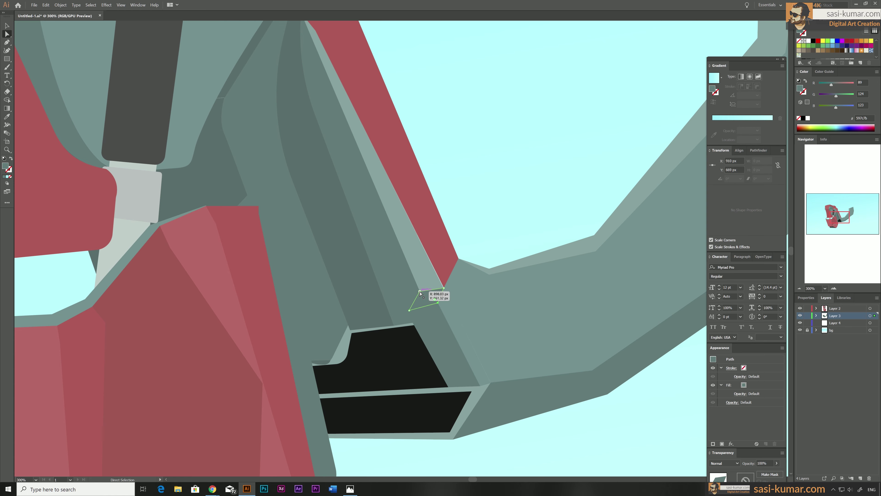
scroll(403, 272, up, 6)
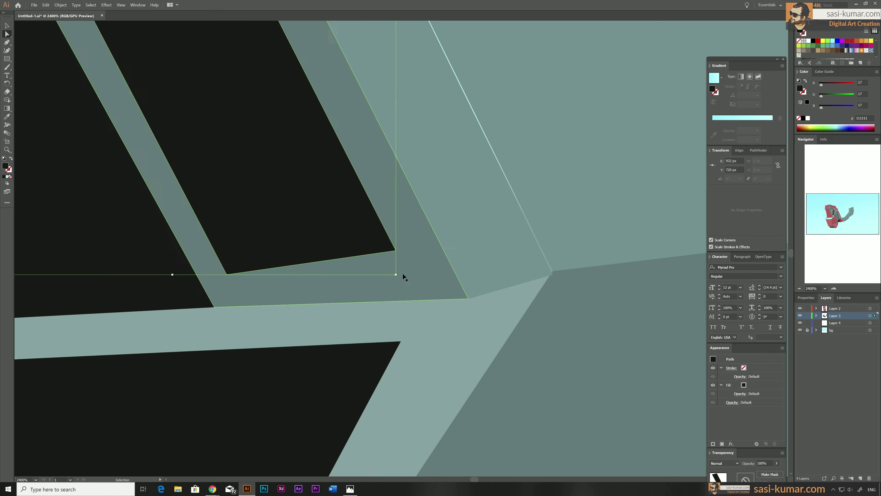
scroll(403, 273, down, 8)
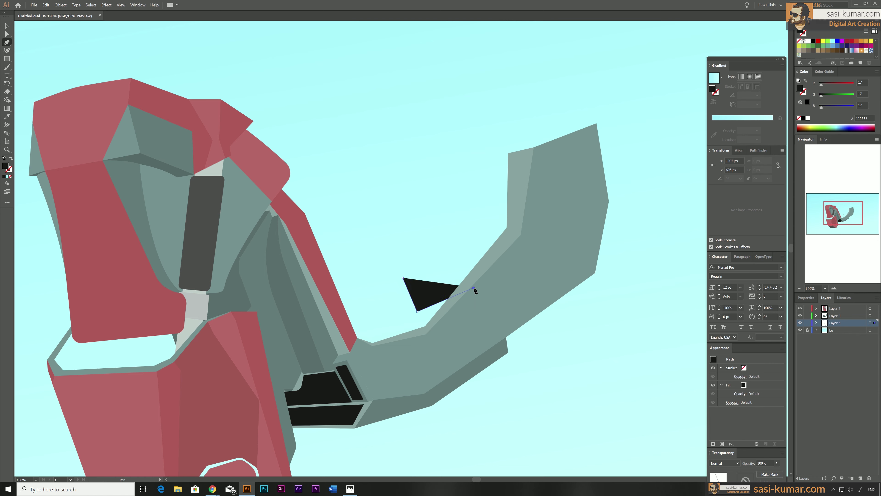
Step: Recolour the black triangle grey-green 597c7b
key(i)
click(498, 339)
key(ctrl+shift+a)
key(p)
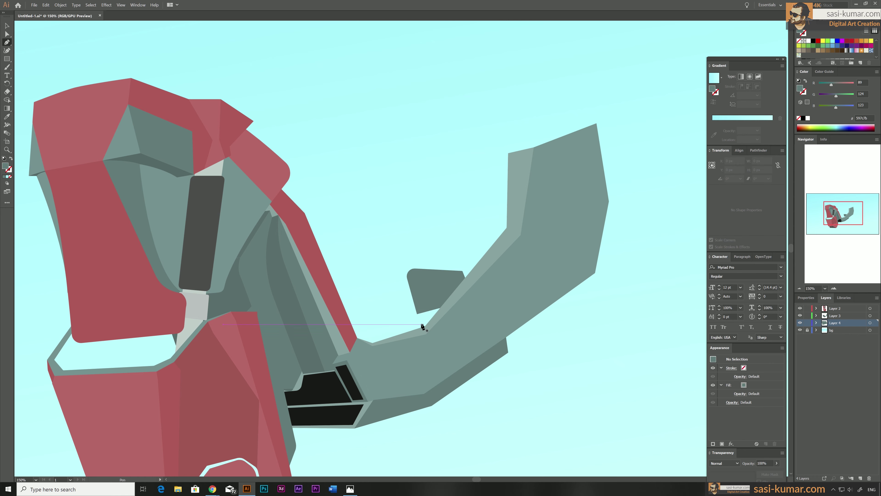
Step: Draw the handgrip in darker grey-green 4e6b6a and round its corners
click(430, 328)
click(410, 320)
double_click(6, 166)
click(577, 138)
click(410, 270)
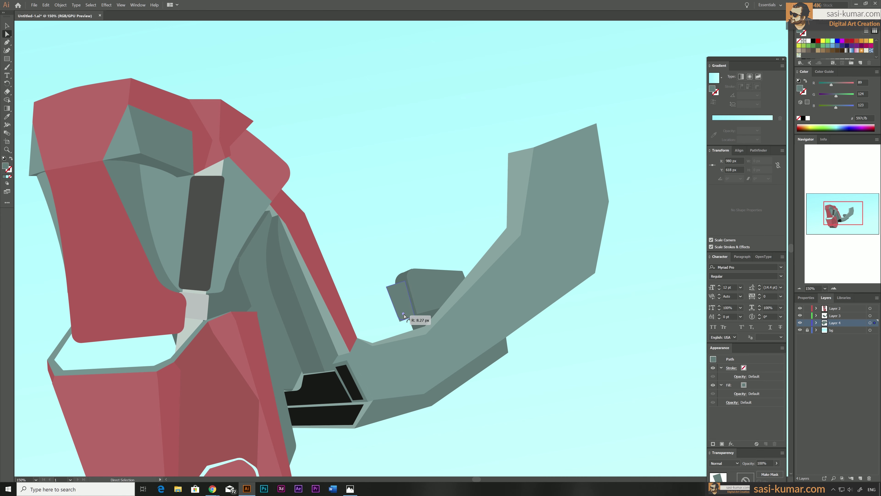
drag(404, 316, 404, 317)
Step: Add a small rounded end piece beside the grip
key(ctrl+shift+a)
key(p)
click(390, 321)
click(380, 287)
right_click(393, 293)
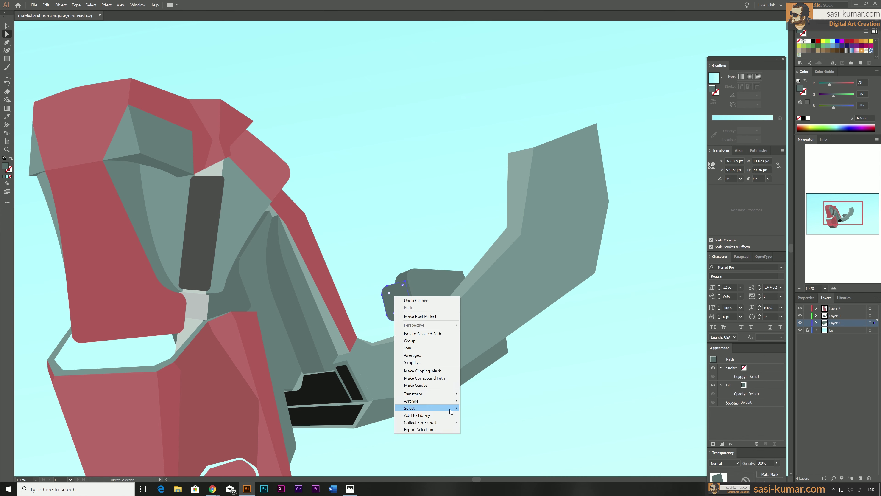
key(Escape)
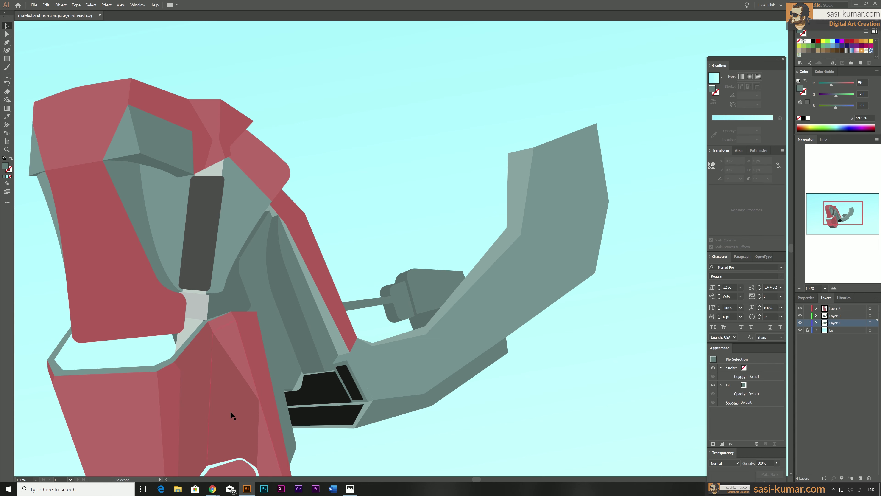
Step: Draw a thin quadrilateral rod linking the grip back to the body
click(410, 331)
click(357, 346)
click(334, 302)
click(7, 25)
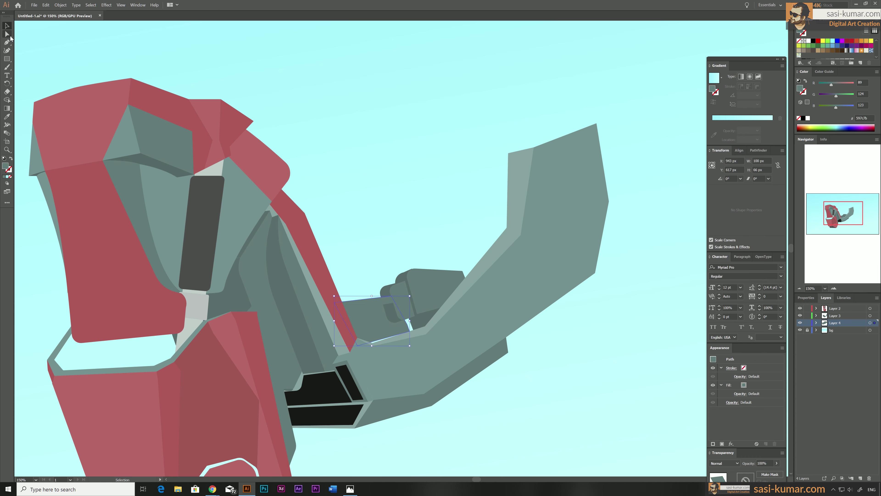
Step: Finish the previous filled shape and confirm its new fill colour
click(418, 318)
double_click(5, 166)
key(Return)
key(a)
key(ctrl+equal)
key(ctrl+equal)
key(ctrl+equal)
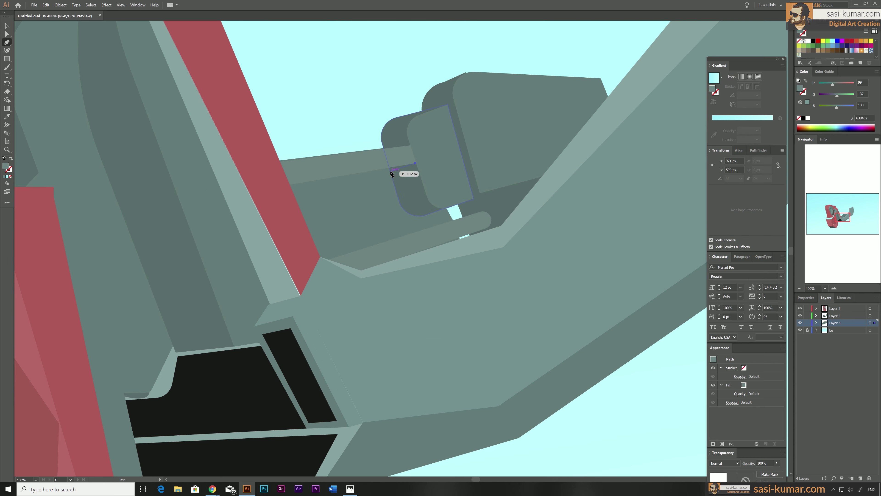
Step: Draw a stepped handlebar outline and round off one of its corners
click(423, 184)
click(391, 186)
click(393, 199)
click(300, 221)
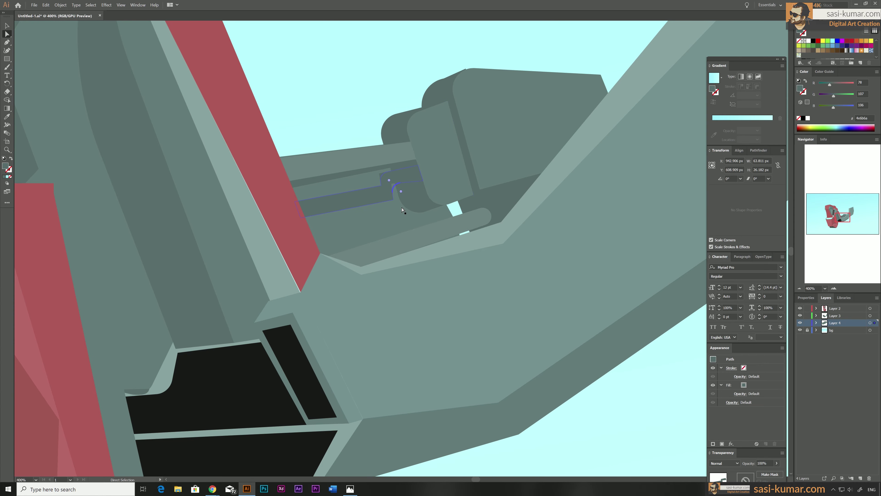
click(340, 83)
key(ctrl+minus)
key(ctrl+minus)
key(ctrl+minus)
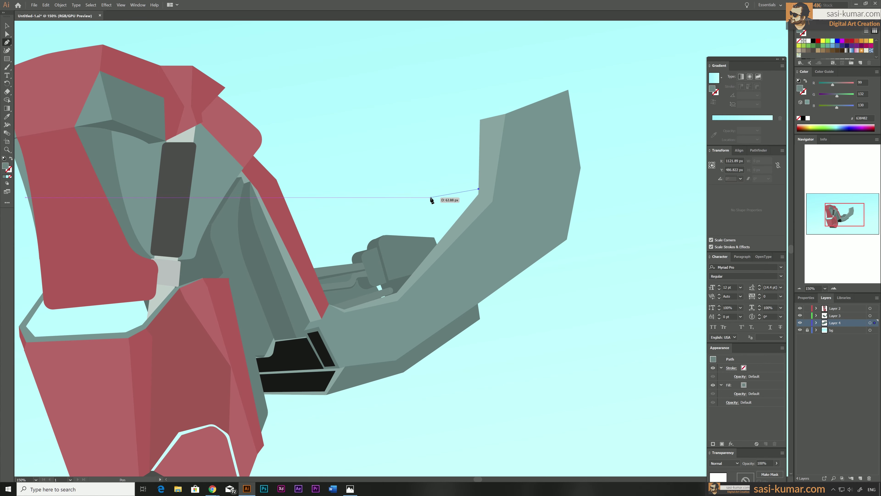
key(ctrl+equal)
key(ctrl+equal)
key(ctrl+equal)
key(ctrl+equal)
key(ctrl+equal)
right_click(518, 99)
click(541, 160)
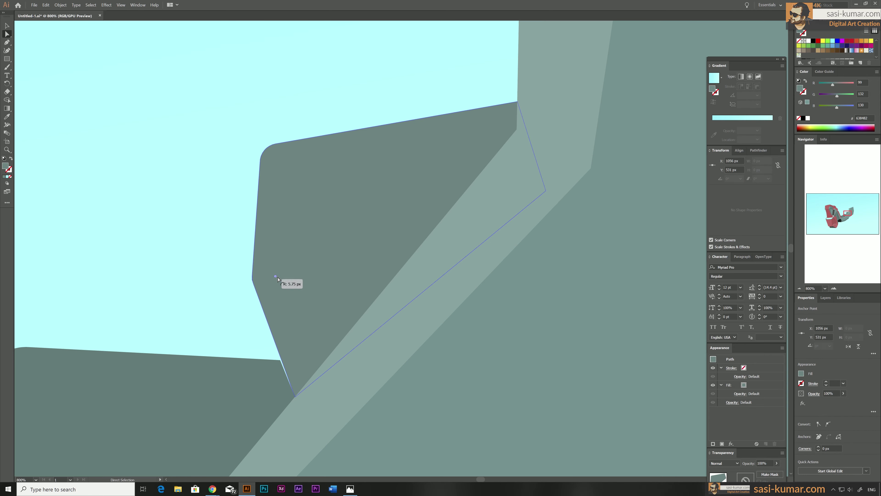
key(ctrl+minus)
key(ctrl+minus)
key(ctrl+minus)
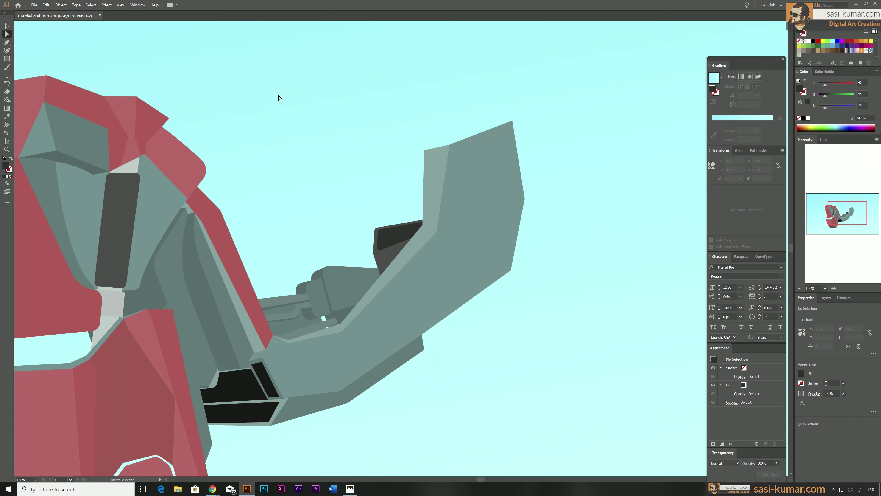
key(ctrl+equal)
key(ctrl+equal)
key(ctrl+equal)
Step: Outline the dark grey handlebar housing behind the windshield
click(7, 42)
click(338, 203)
click(416, 172)
click(412, 223)
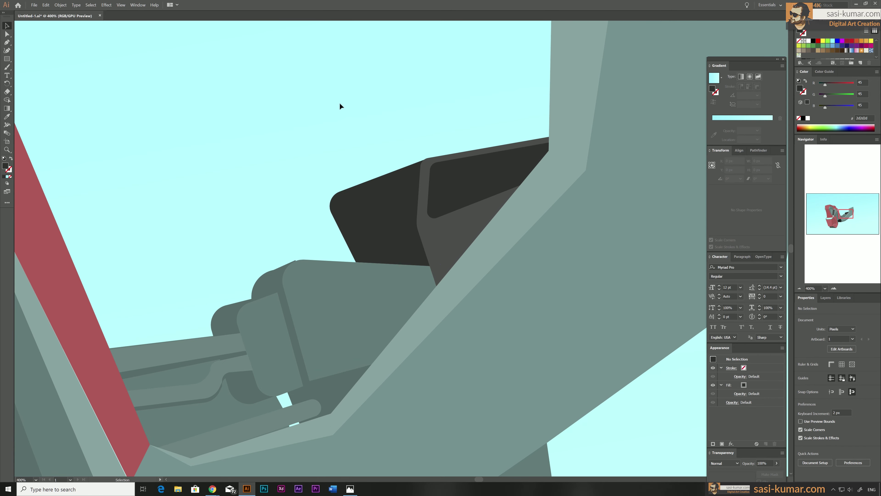
click(427, 266)
click(338, 203)
key(ctrl+minus)
key(ctrl+minus)
key(ctrl+minus)
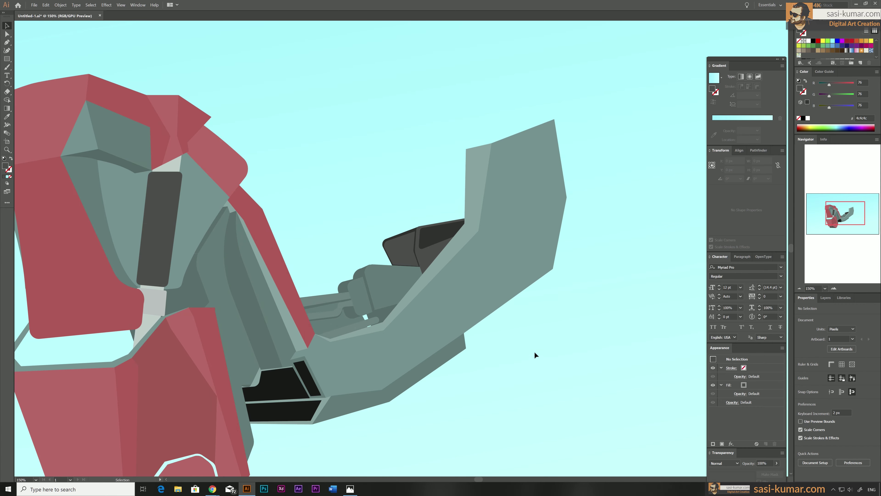
key(ctrl+equal)
key(ctrl+equal)
key(ctrl+equal)
Step: Add a V-shaped trim piece beside the housing
click(349, 226)
click(305, 286)
click(6, 33)
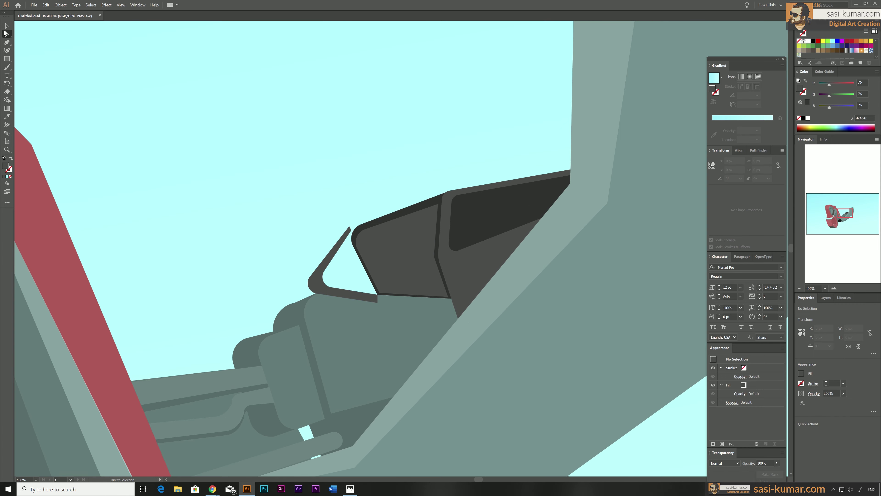
click(325, 300)
key(ctrl+plus)
key(ctrl+plus)
key(ctrl+plus)
key(a)
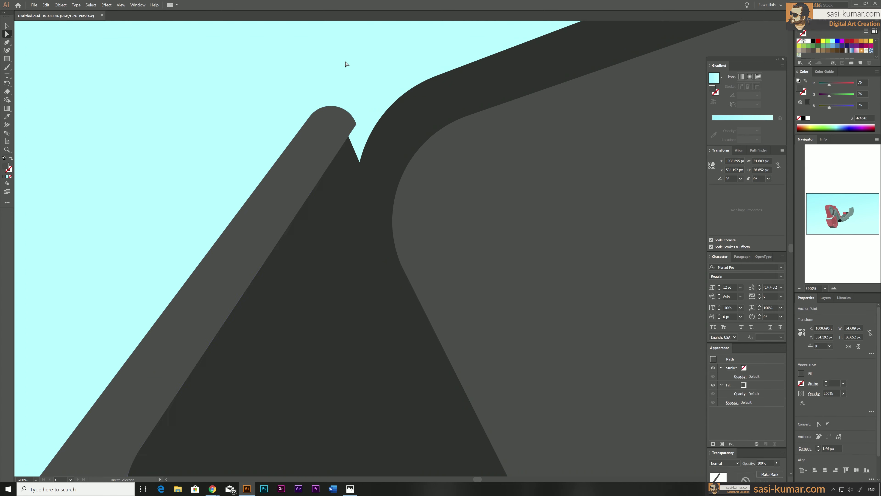
key(ctrl+minus)
key(ctrl+minus)
key(ctrl+minus)
key(ctrl+minus)
key(ctrl+minus)
key(p)
Step: Draw the dark four-corner lever backing near the rider's torso
click(220, 289)
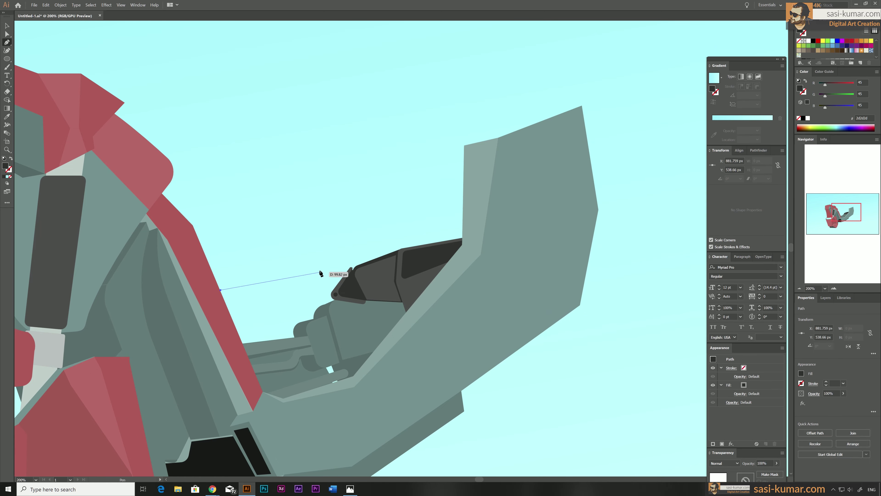
click(319, 270)
click(330, 299)
click(244, 352)
key(Escape)
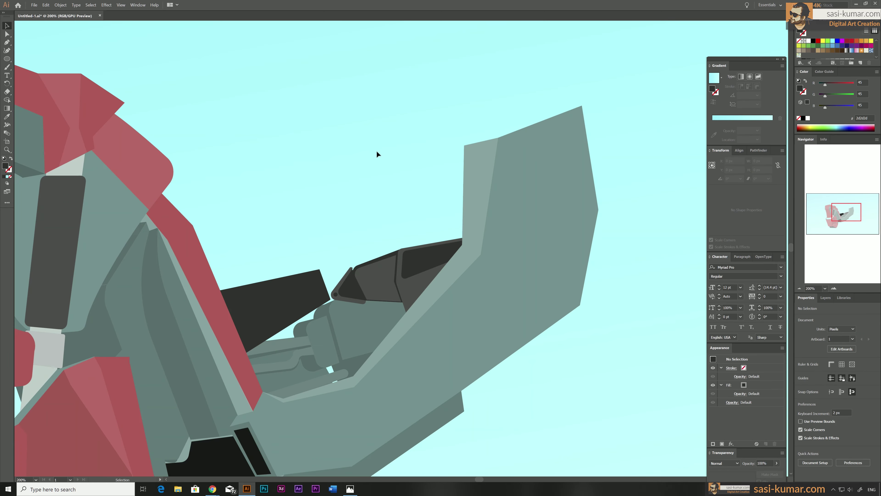
Step: Draw the grey-green 597c7b lever and round its left corners with live corners
click(348, 270)
key(i)
click(344, 295)
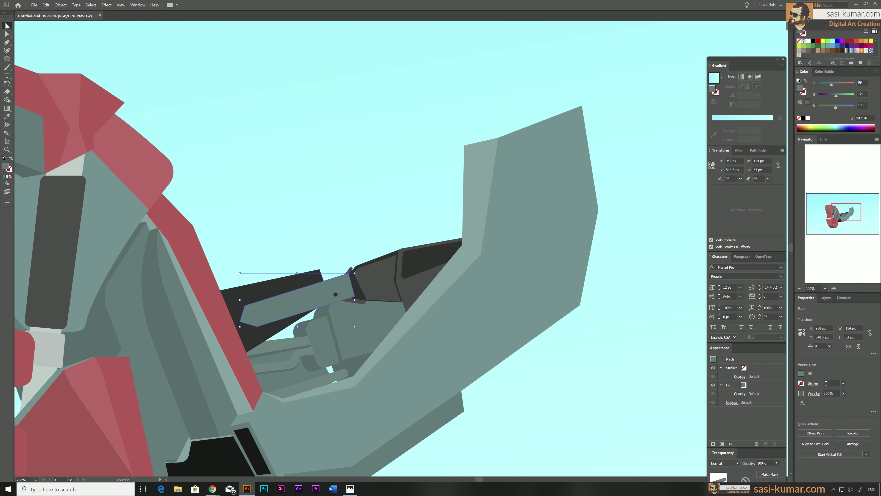
key(a)
click(240, 323)
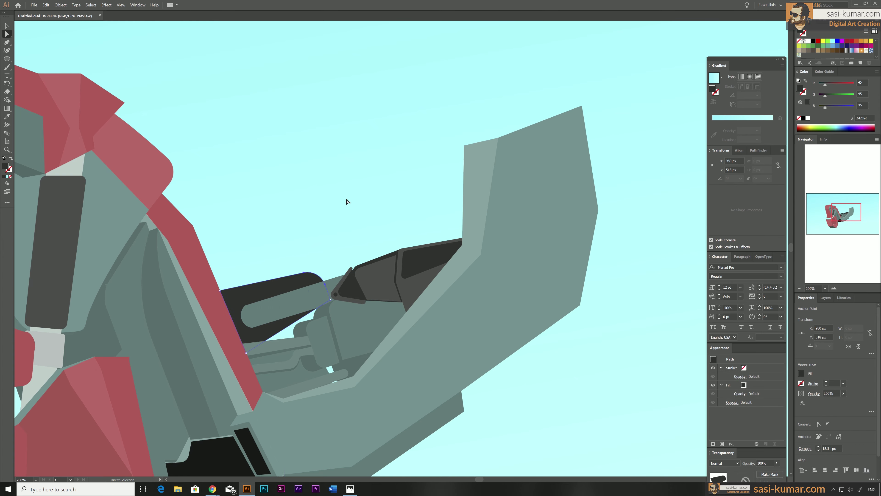
key(ctrl+plus)
key(ctrl+plus)
key(ctrl+plus)
drag(291, 339, 125, 353)
key(ctrl+shift+a)
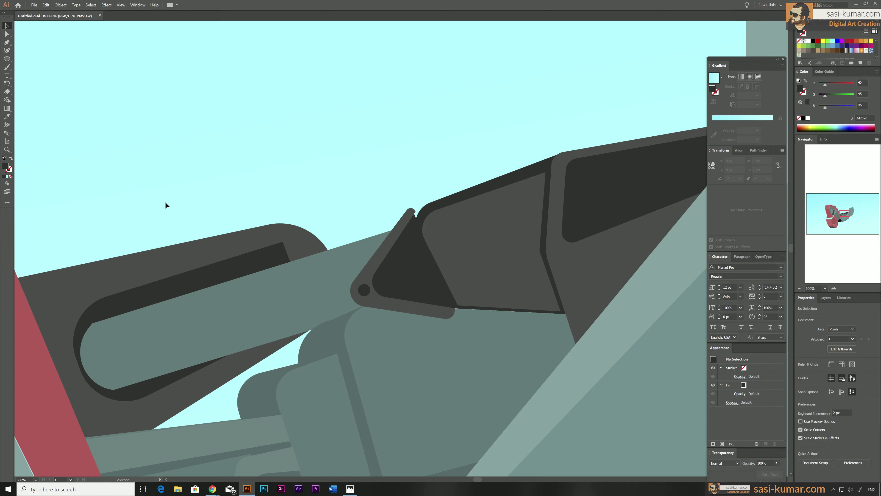
key(m)
Step: Draw the upper and lower slot strips across the lever
click(112, 310)
click(108, 302)
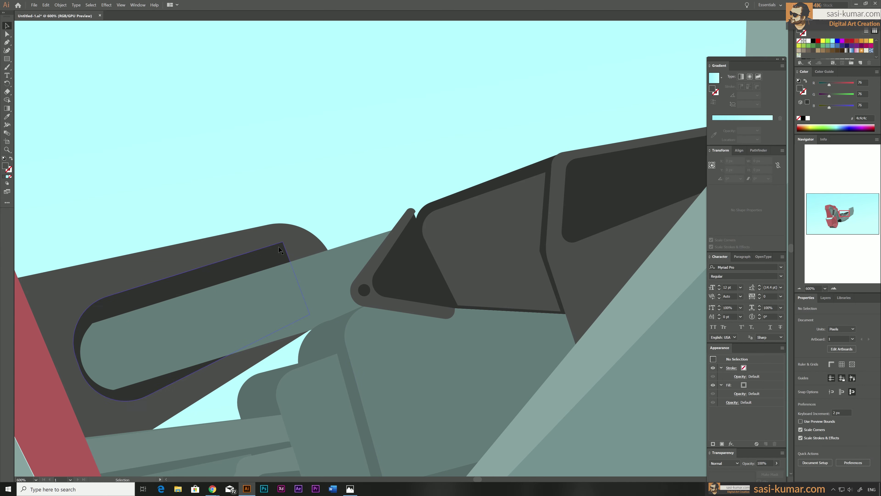
click(305, 308)
click(306, 314)
click(144, 378)
key(ctrl+minus)
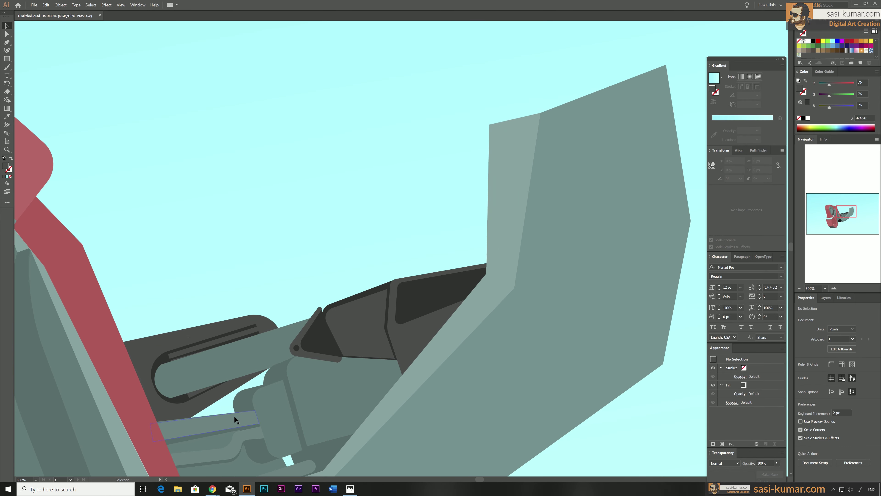
click(282, 310)
Step: Give the slot strip the sampled dark fill matching the housing
click(398, 272)
click(488, 259)
key(i)
key(ctrl+shift+a)
key(a)
key(ctrl+1)
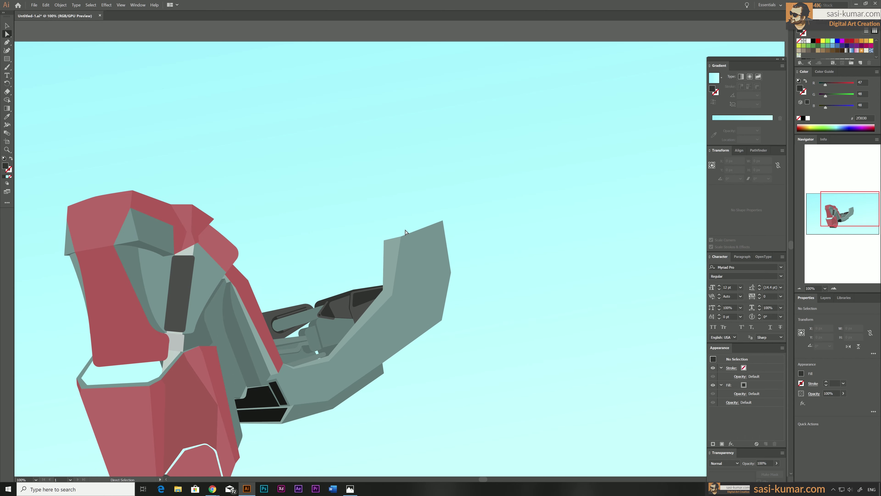
Step: Begin outlining a new panel above the arm
click(231, 256)
click(239, 293)
click(330, 279)
Step: Complete the grey-green cockpit panel outline
click(323, 256)
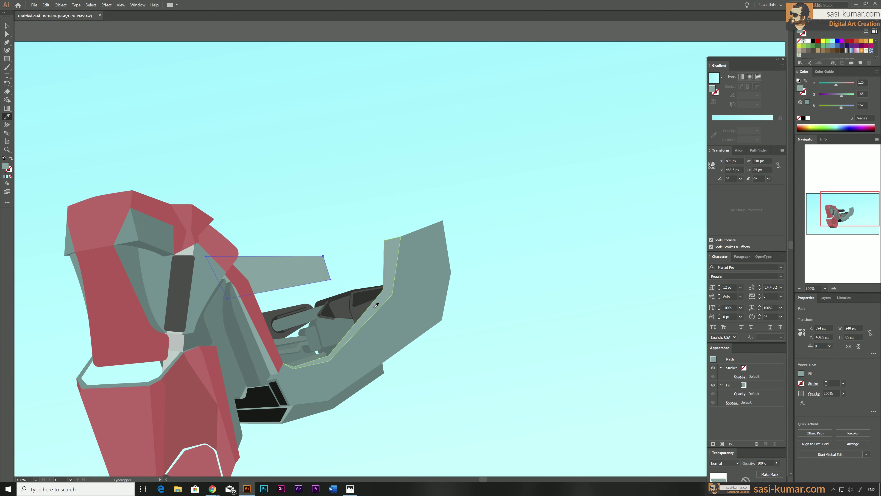
click(373, 224)
click(434, 218)
click(436, 281)
click(331, 280)
key(a)
click(373, 223)
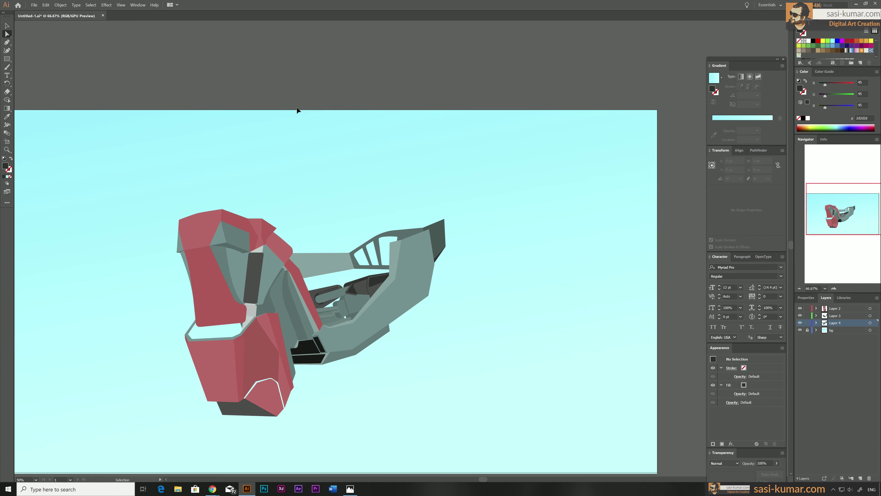
key(ctrl+plus)
key(ctrl+plus)
Step: Draw the dark four-corner shape under the panel
click(259, 329)
click(174, 349)
click(158, 319)
click(296, 294)
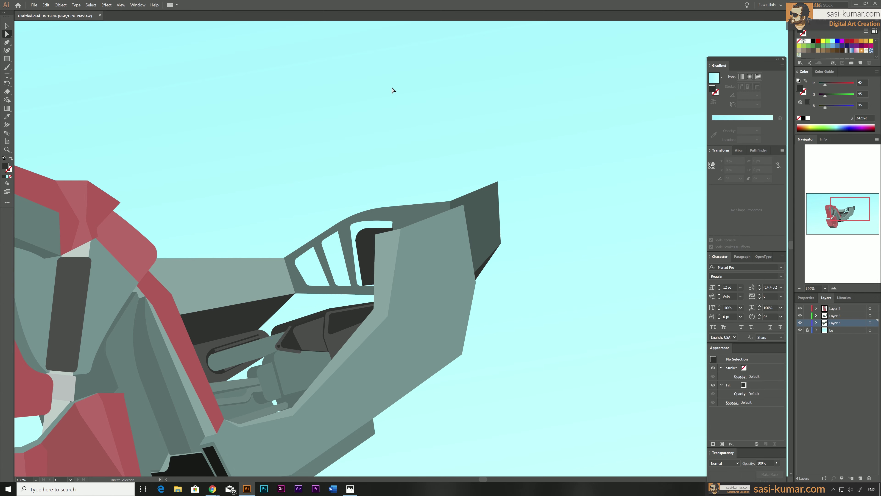
key(a)
Step: Draw a window cutout in the panel and round its top-left corner
click(366, 329)
click(388, 329)
click(387, 248)
key(a)
drag(371, 254, 378, 271)
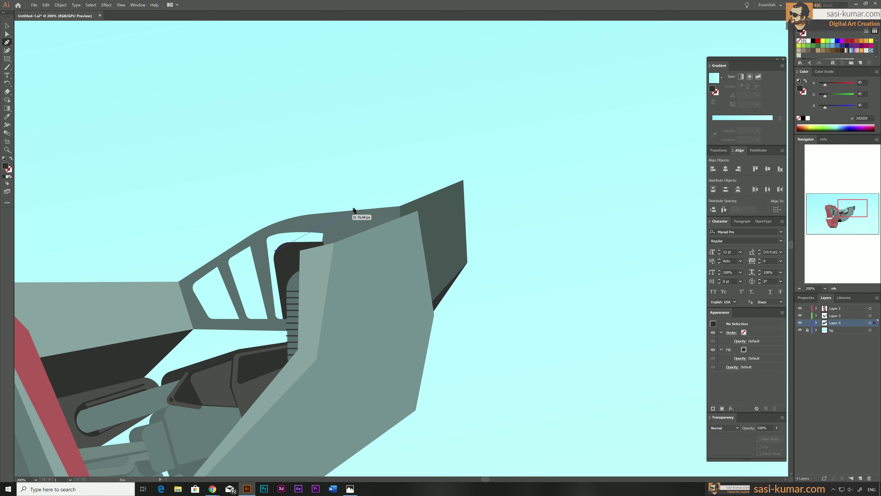
Step: Draw a dark backing shape and send it behind the cockpit
click(415, 200)
click(421, 240)
click(375, 264)
click(276, 250)
key(v)
right_click(361, 217)
click(472, 342)
click(320, 92)
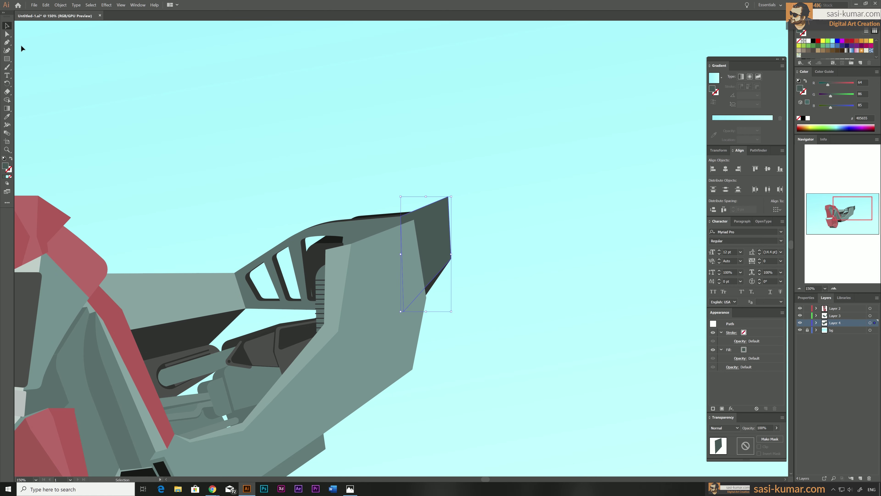
click(22, 49)
Step: Try a curved nozzle-top shape, then delete it
key(a)
click(437, 163)
drag(462, 208, 468, 193)
drag(372, 257, 386, 250)
click(342, 225)
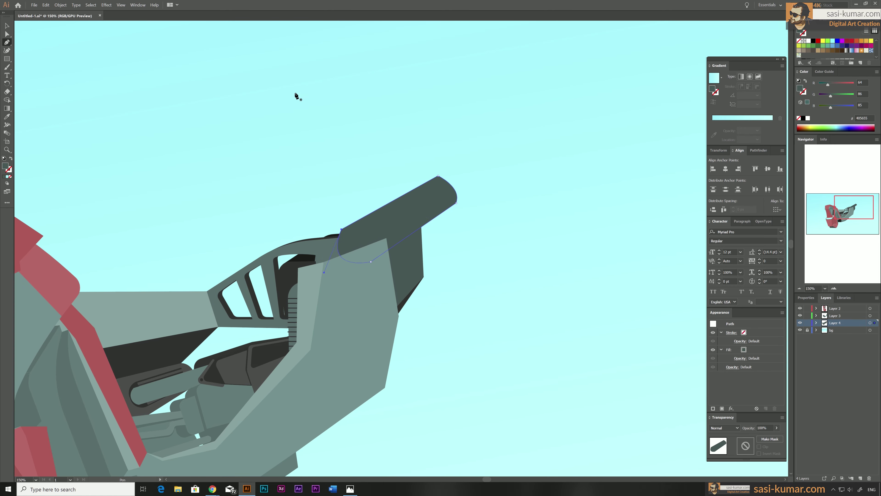
key(a)
key(Delete)
Step: Unite two circles and a bridge shape into one capsule with Pathfinder
key(l)
drag(330, 205, 383, 258)
right_click(368, 222)
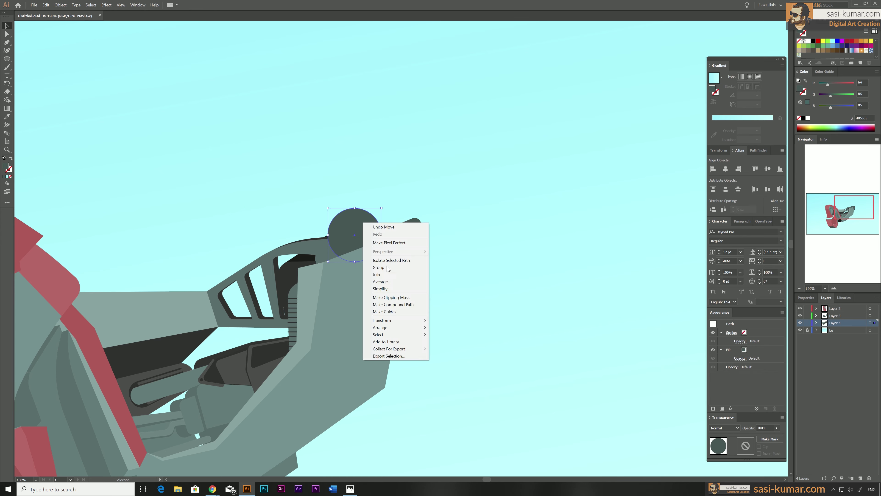
click(385, 271)
drag(398, 143, 469, 214)
click(449, 216)
click(352, 206)
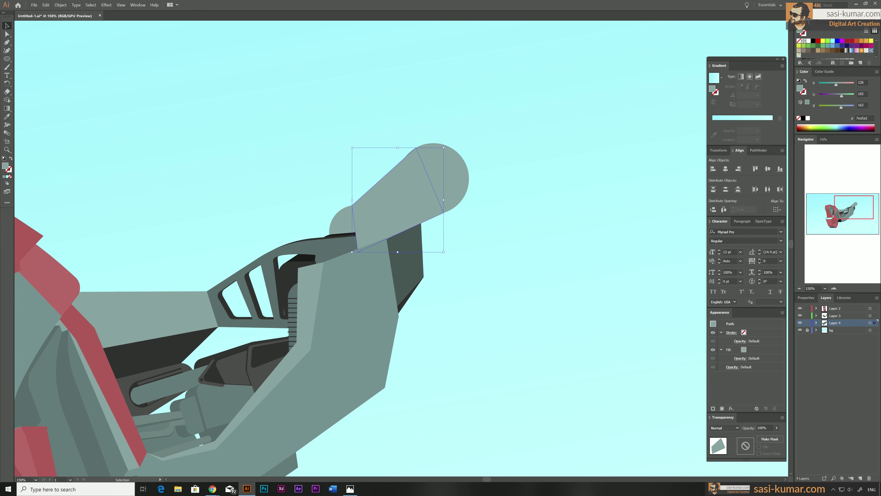
key(shift+ctrl+F9)
click(714, 169)
Step: Send the capsule behind the nozzle and position it at the front tip
right_click(380, 198)
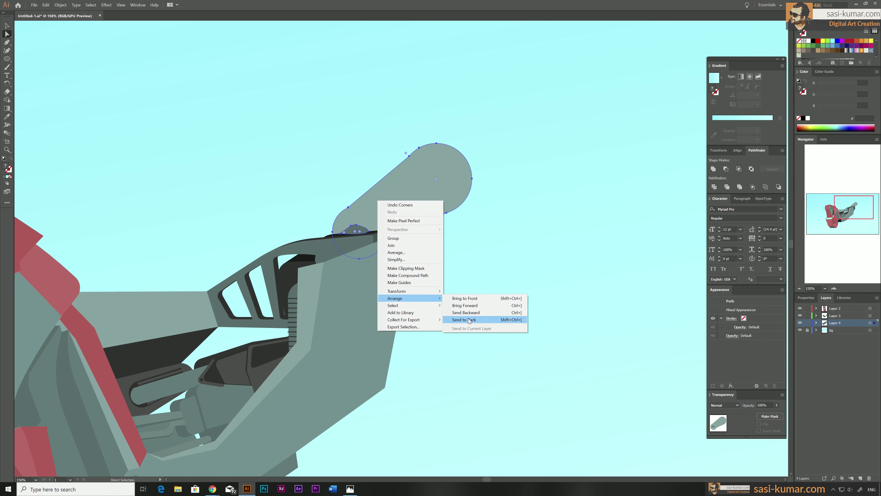
click(491, 321)
key(ctrl+plus)
drag(255, 266, 437, 112)
key(ctrl+shift+a)
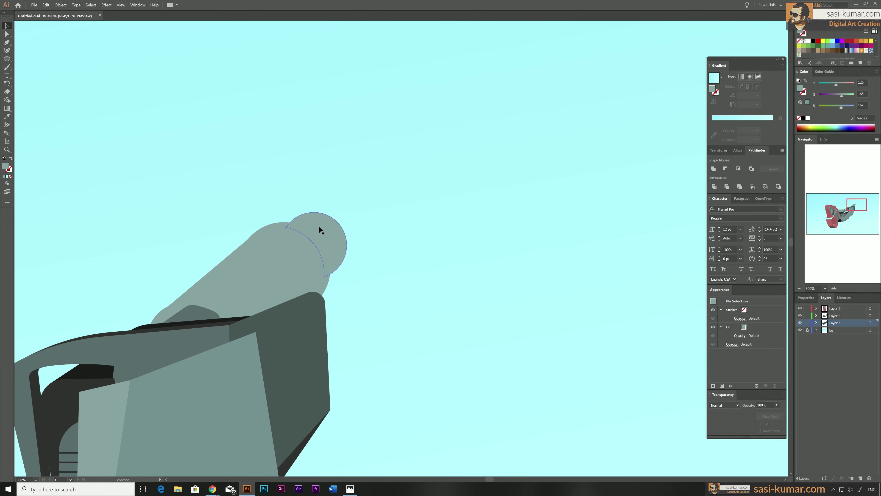
key(ctrl+0)
key(ctrl+1)
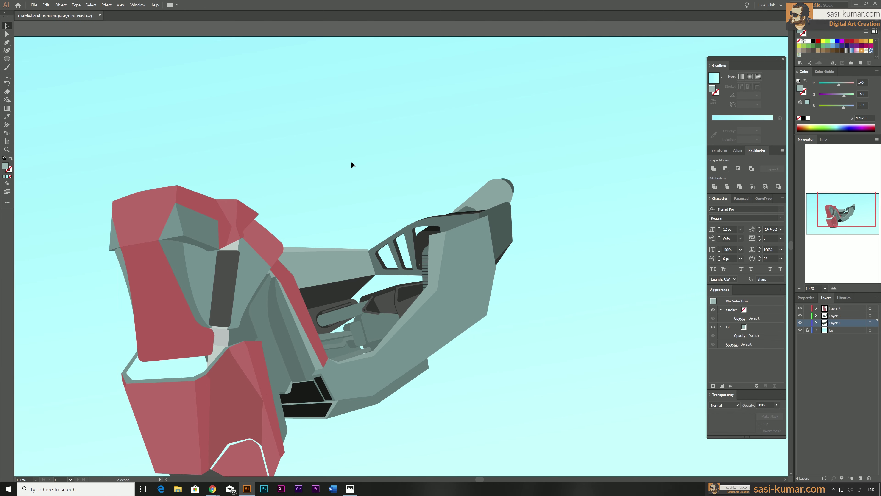
Step: Sample a grey-green fill onto the triangle and deselect the red piece
scroll(409, 212, up, 5)
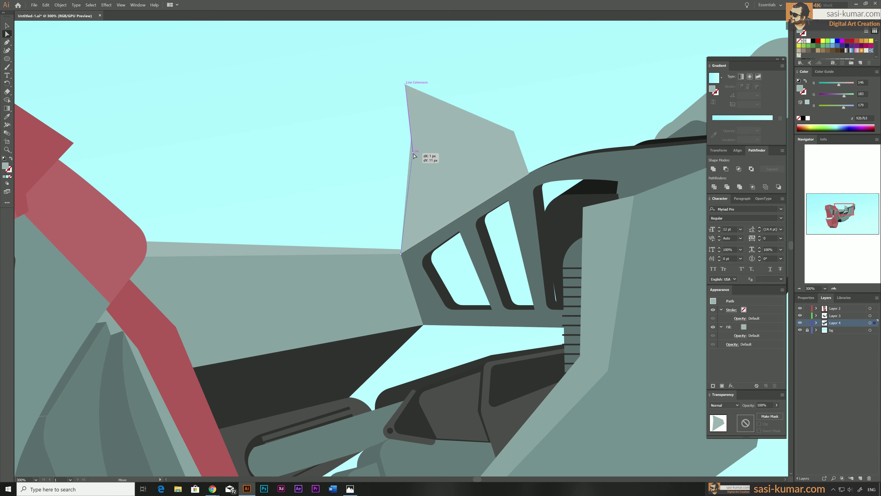
scroll(402, 243, up, 5)
key(a)
scroll(401, 237, down, 7)
key(i)
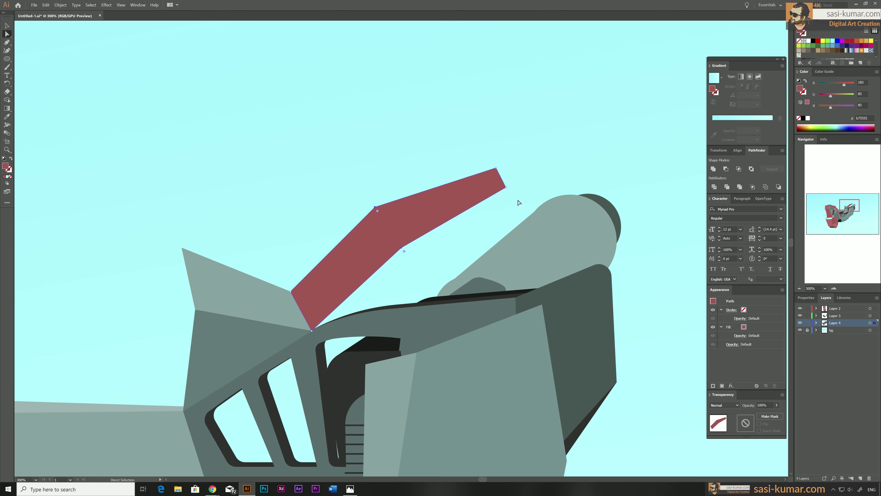
click(519, 202)
scroll(462, 140, down, 2)
scroll(479, 154, down, 4)
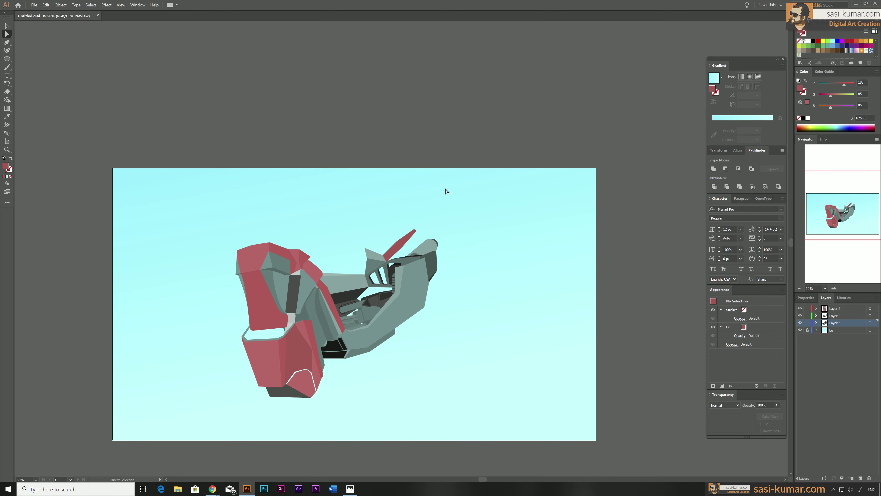
scroll(465, 204, up, 5)
scroll(589, 187, up, 3)
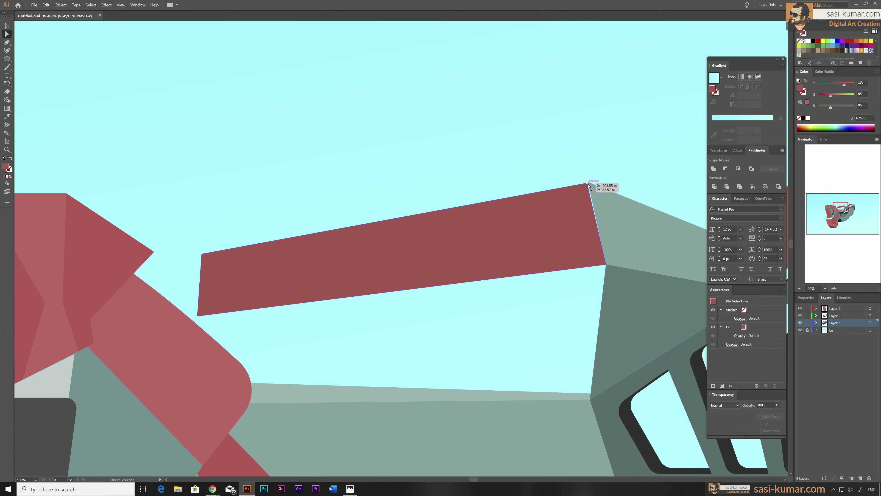
key(ctrl+0)
scroll(450, 155, up, 3)
Step: Draw a closed four-sided shape above the vehicle body for the seat back
click(7, 25)
scroll(378, 119, down, 3)
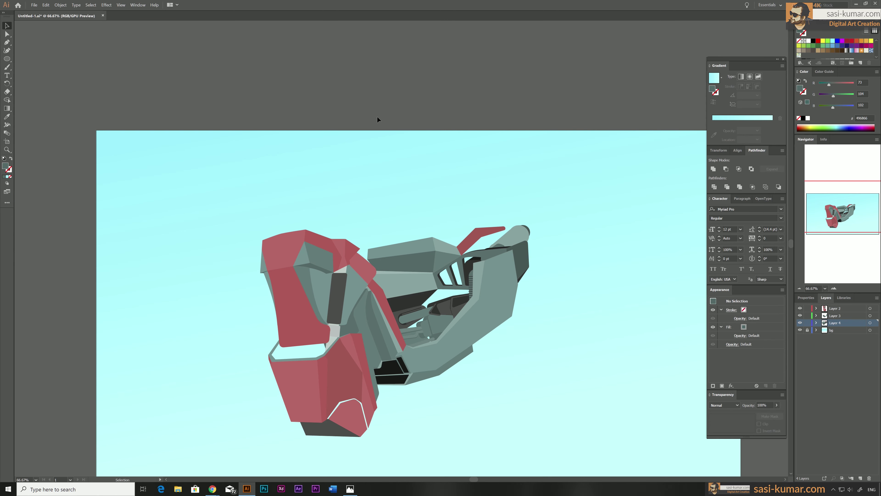
key(i)
click(475, 238)
key(v)
key(ctrl+plus)
key(ctrl+plus)
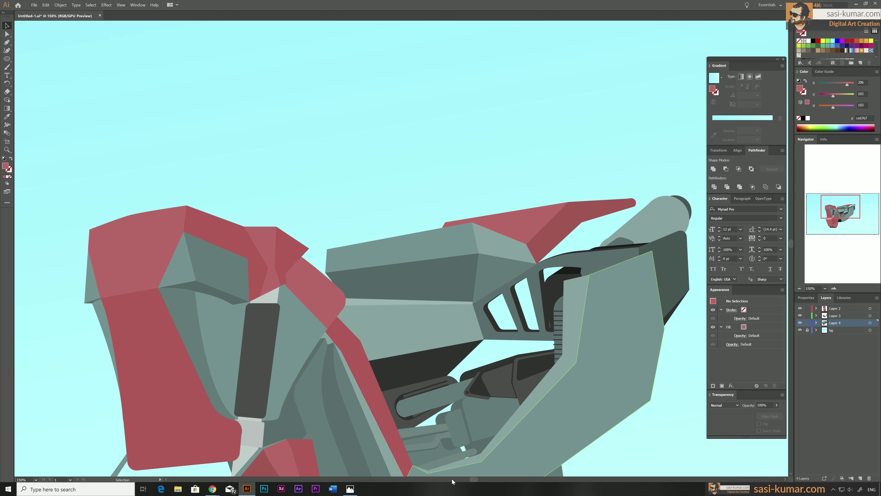
click(350, 203)
click(429, 301)
Step: Fill the seat back shape dark grey #2d2d2d
key(ctrl+plus)
key(a)
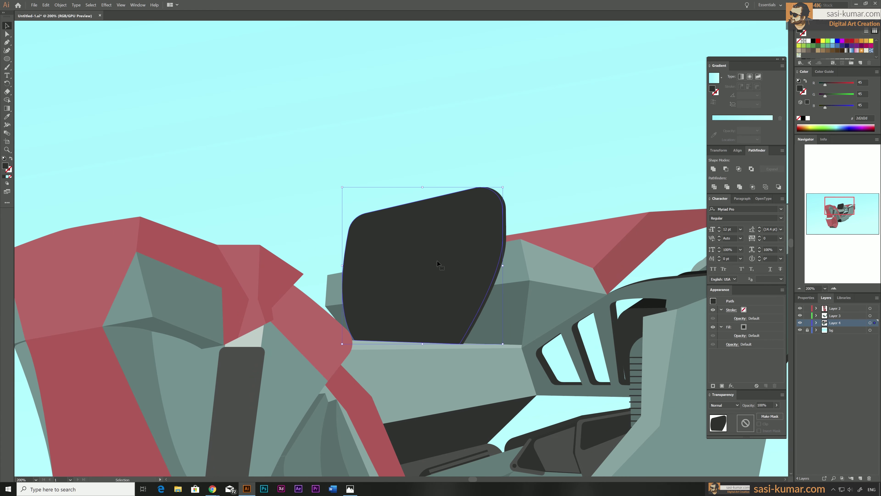
double_click(5, 166)
key(Return)
Step: Draw the red side panels and pull their points into curved shape
key(p)
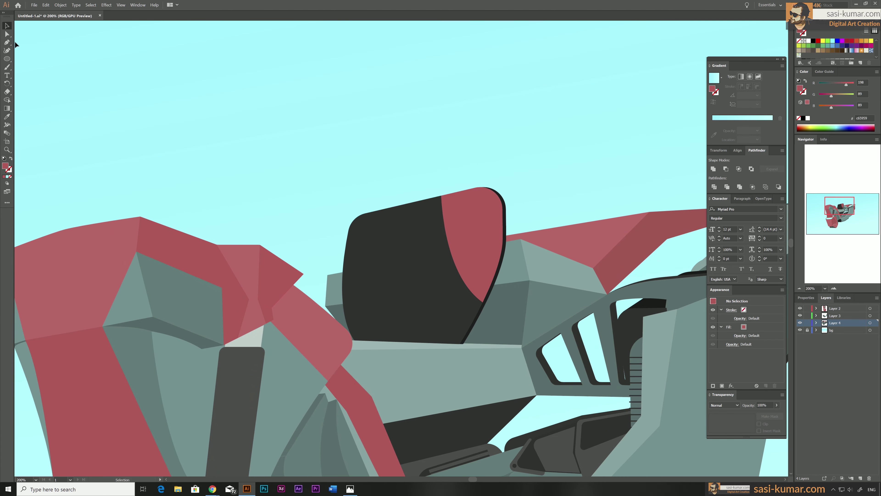
key(a)
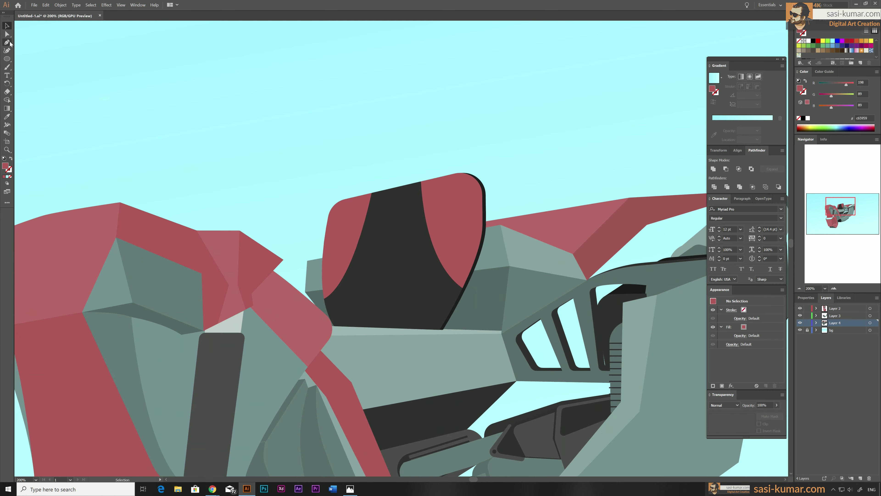
drag(367, 326, 442, 332)
click(272, 85)
scroll(272, 84, down, 1)
key(v)
click(168, 55)
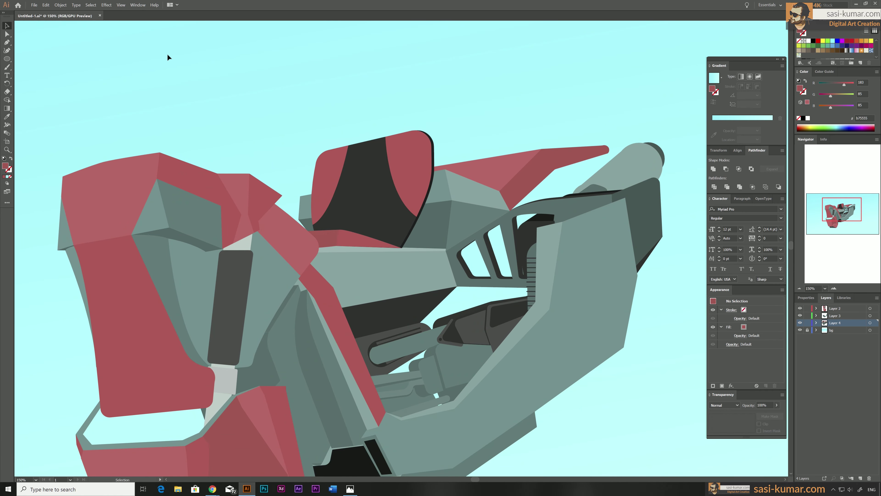
key(ctrl+minus)
Step: Close the grey helmet-top shape and round off its top point
key(Escape)
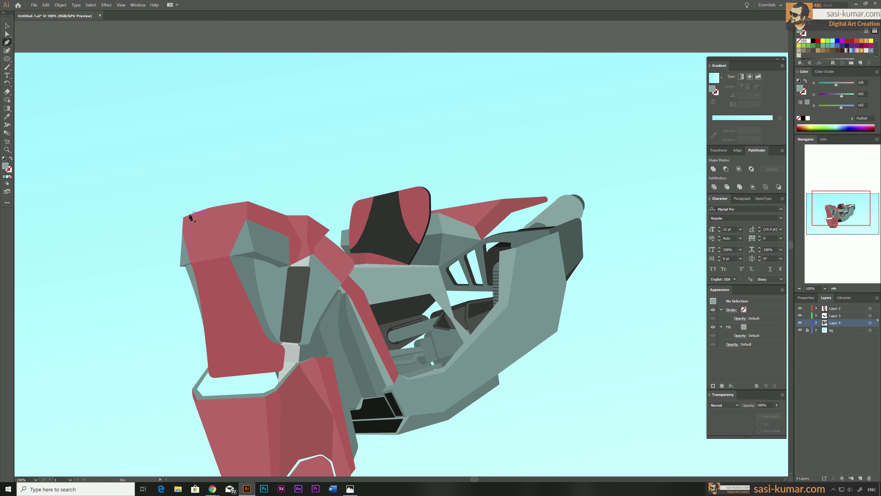
click(191, 217)
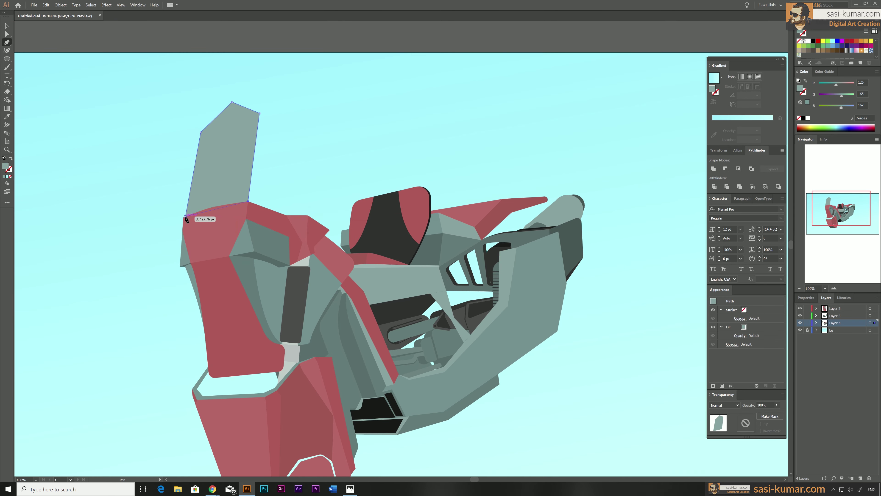
key(a)
double_click(229, 236)
drag(232, 102, 230, 101)
double_click(191, 130)
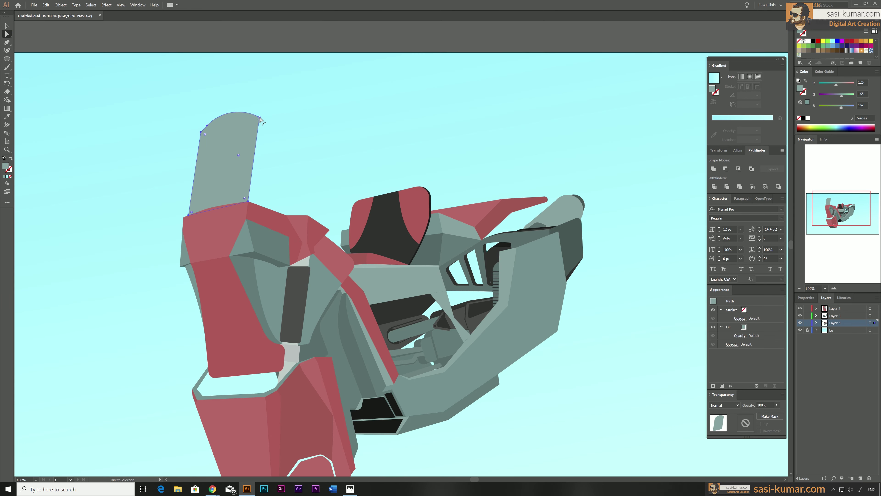
click(358, 163)
key(ctrl+minus)
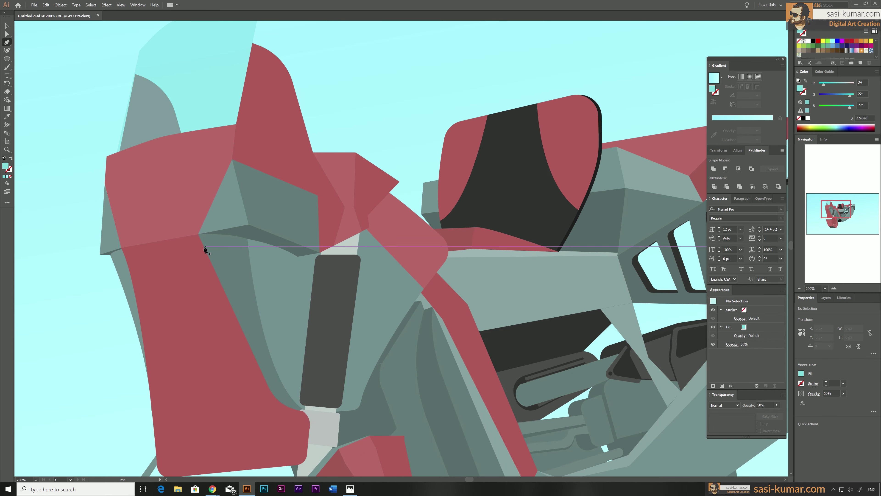
Step: Draw the closed shape beneath the green visor slit in the red body colour
click(826, 297)
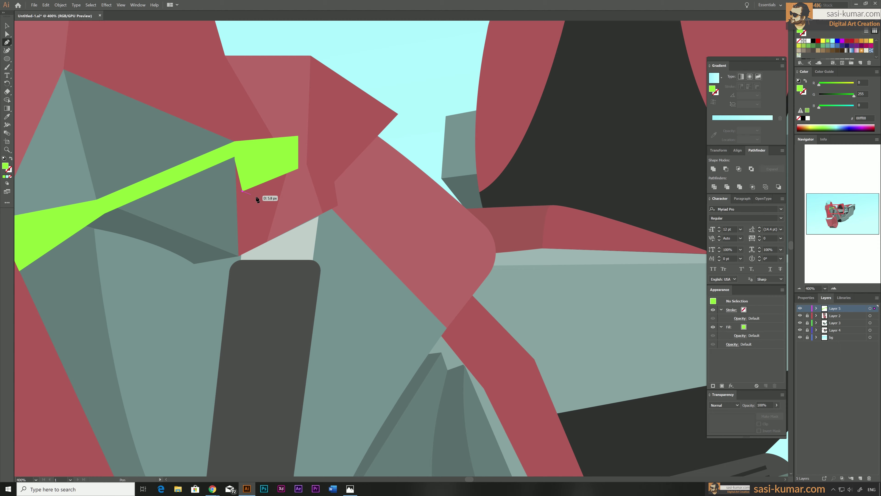
click(52, 55)
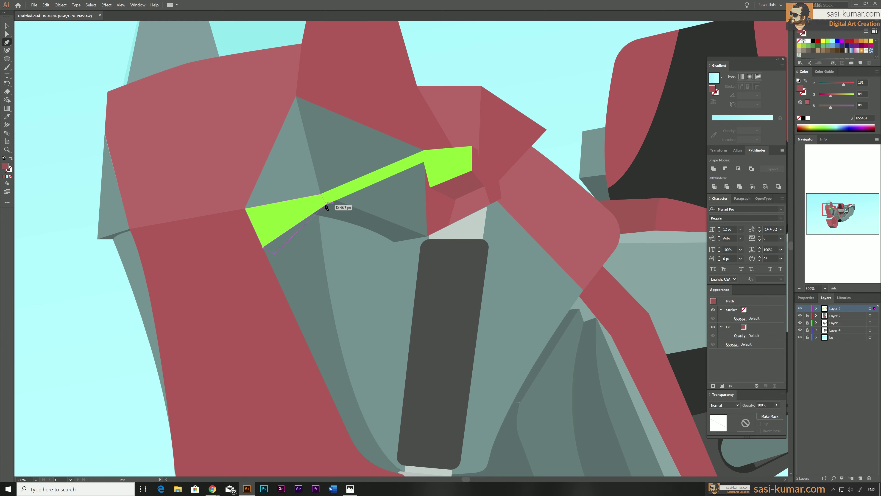
click(326, 207)
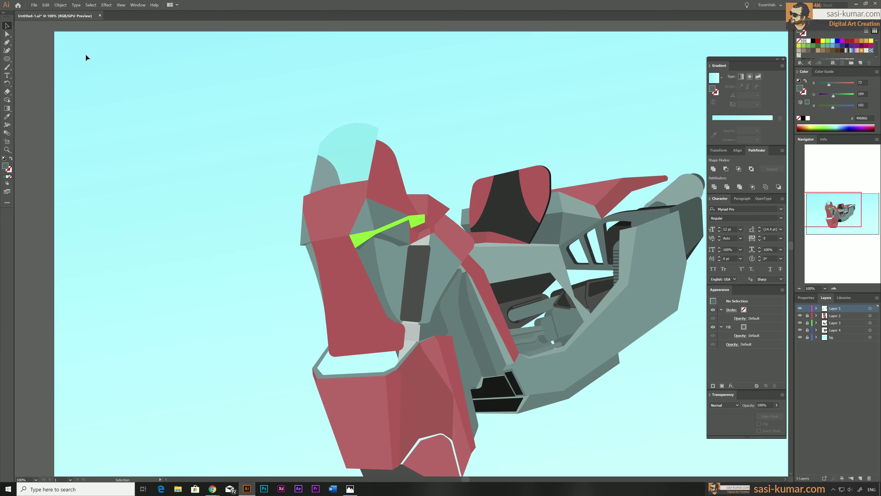
ctrl+click(63, 90)
key(ctrl+minus)
key(ctrl+minus)
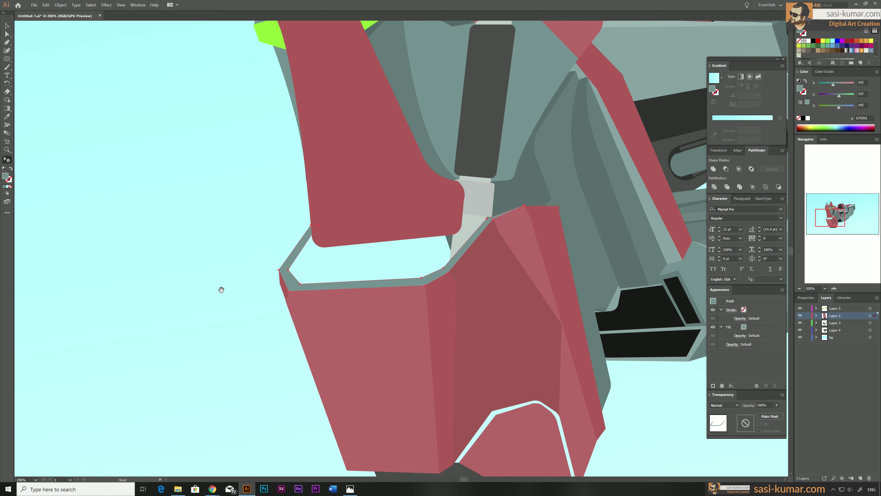
Step: Start a curved path near the rider's legs beside the grey bar
drag(221, 290, 168, 293)
click(90, 62)
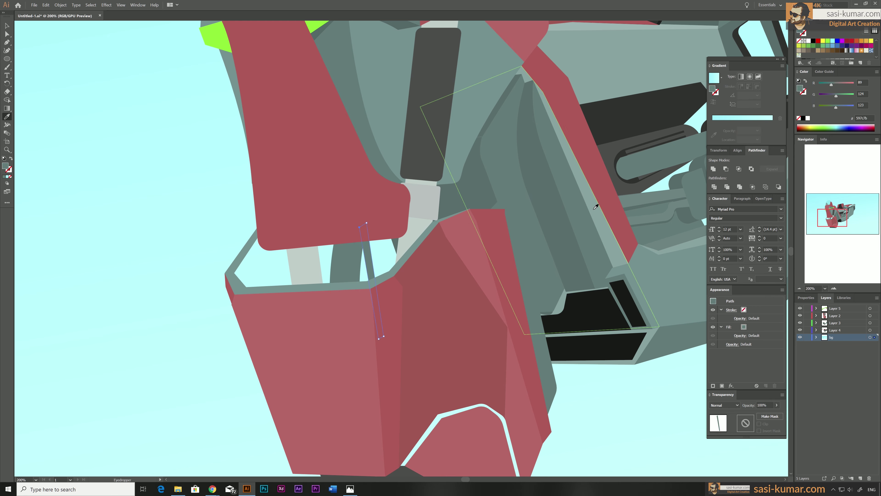
key(ctrl+equal)
key(ctrl+equal)
drag(368, 144, 380, 146)
click(285, 215)
Step: Bend the curved path with extra points and change its stacking order
key(p)
click(212, 258)
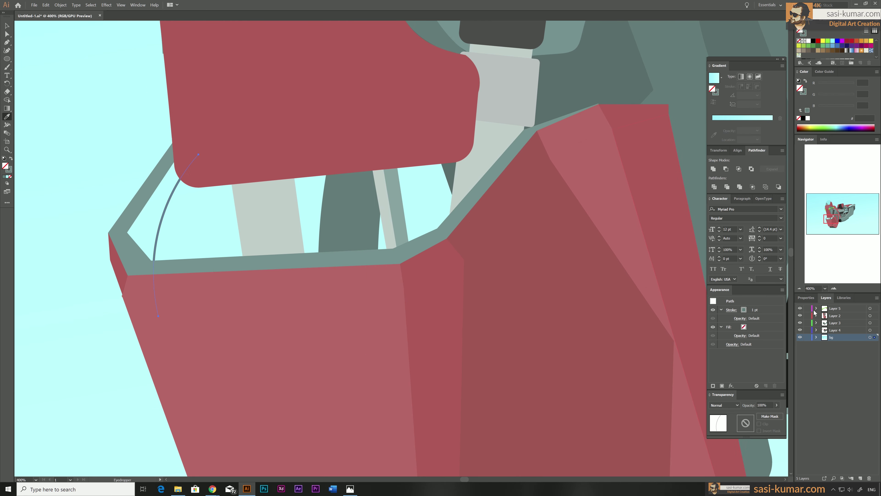
drag(239, 166, 187, 237)
key(ctrl+minus)
key(ctrl+minus)
key(ctrl+minus)
right_click(261, 309)
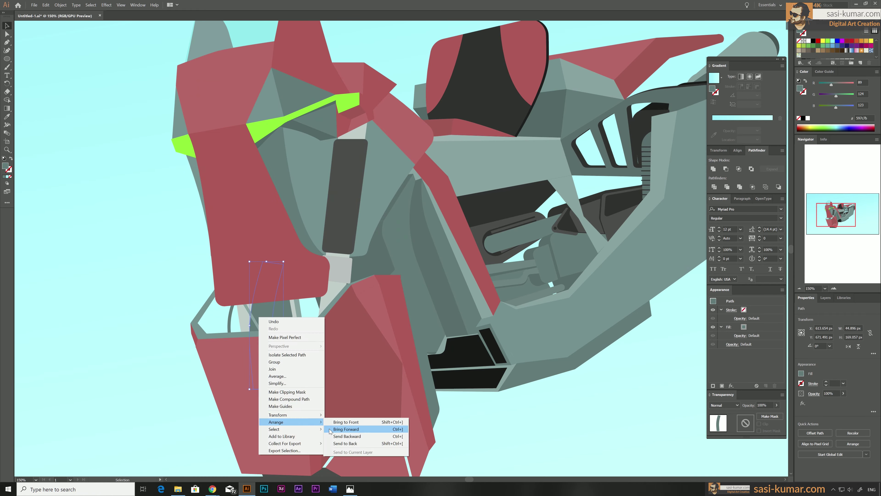
key(Escape)
click(12, 86)
key(v)
click(161, 165)
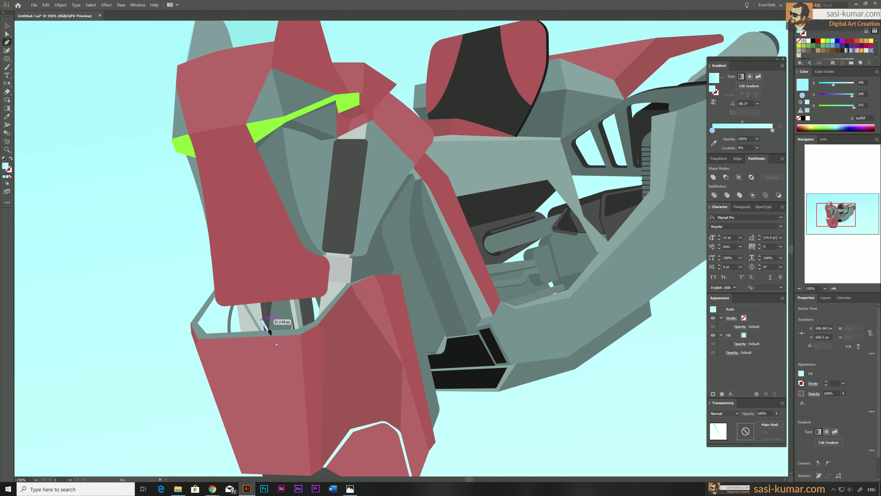
Step: Draw a detail strip path between the rider's legs
key(v)
key(ctrl+plus)
key(ctrl+minus)
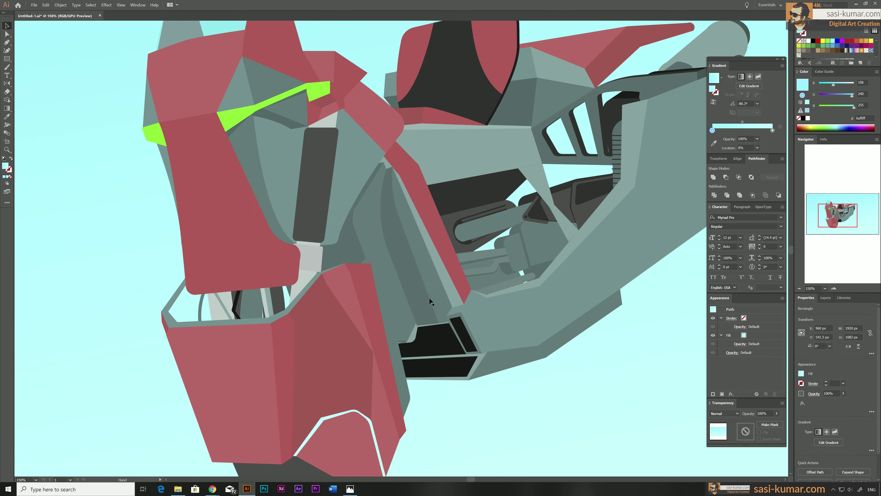
key(ctrl+minus)
key(ctrl+minus)
key(p)
click(233, 259)
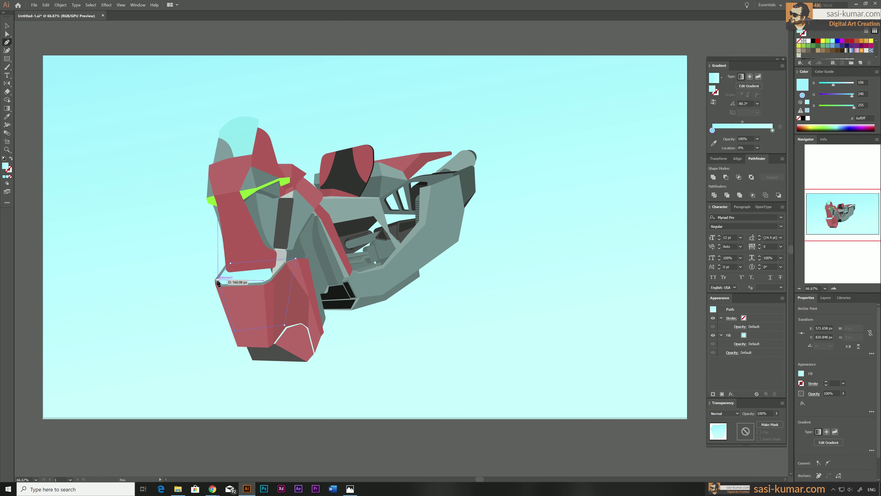
click(217, 282)
Step: Recolour the curved handlebar grey-green and send it backward behind the helmet
right_click(496, 232)
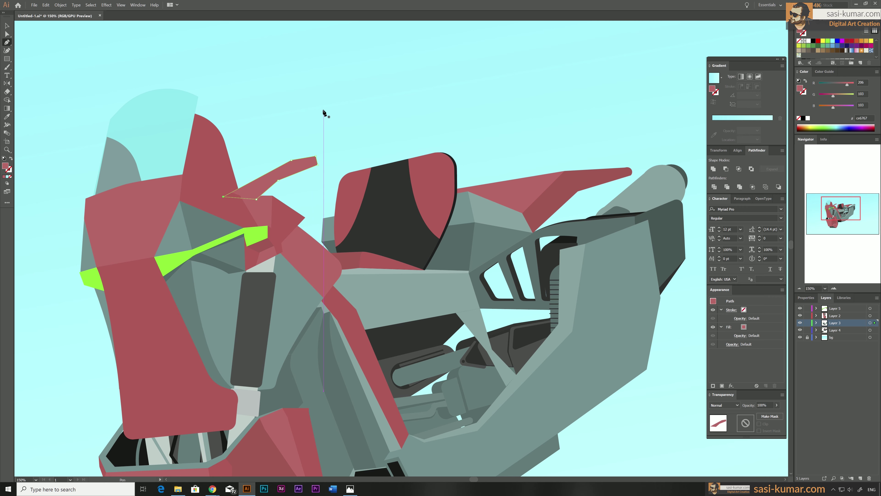
key(a)
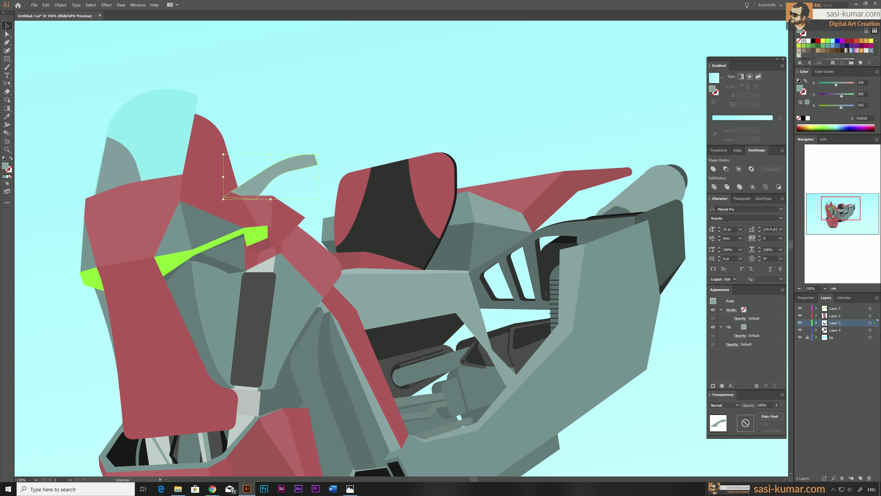
key(ctrl+shift+bracketleft)
click(313, 113)
scroll(486, 301, up, 5)
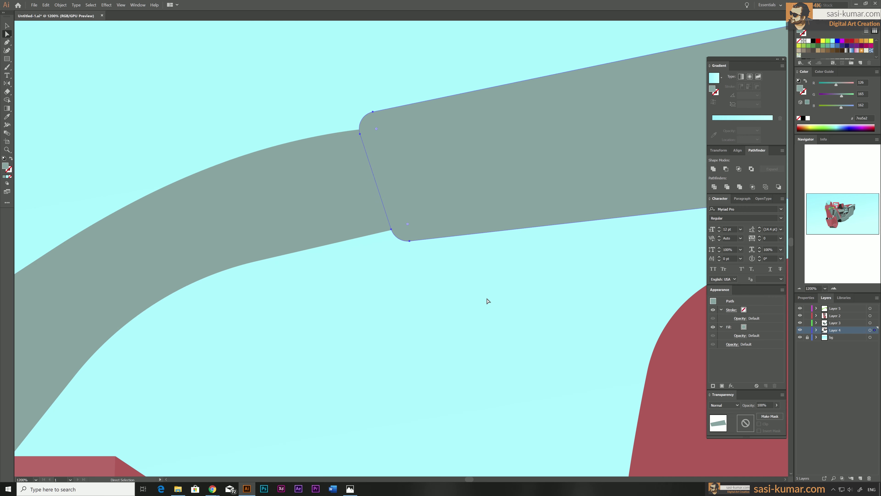
scroll(443, 242, down, 3)
scroll(360, 320, up, 2)
Step: Close the grip shape, fill it dark grey, and add a duplicated clamp
click(359, 320)
click(472, 187)
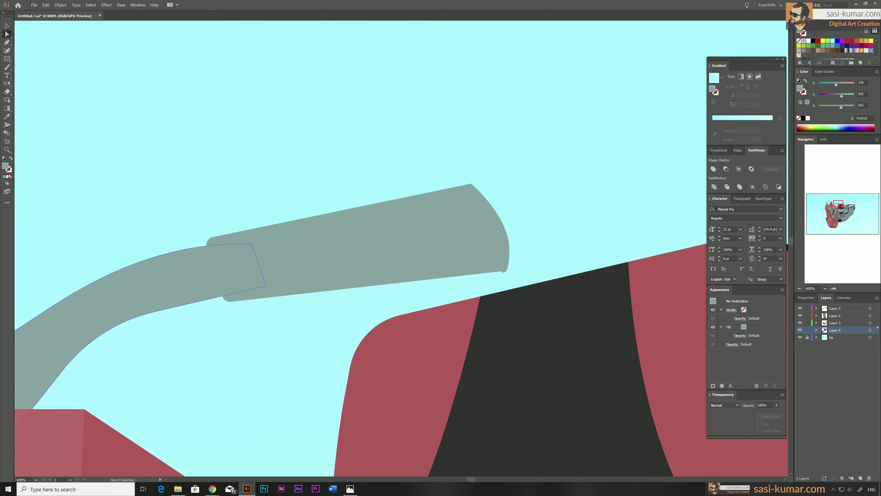
key(i)
click(548, 347)
key(ctrl+1)
scroll(385, 167, up, 5)
key(ctrl+f)
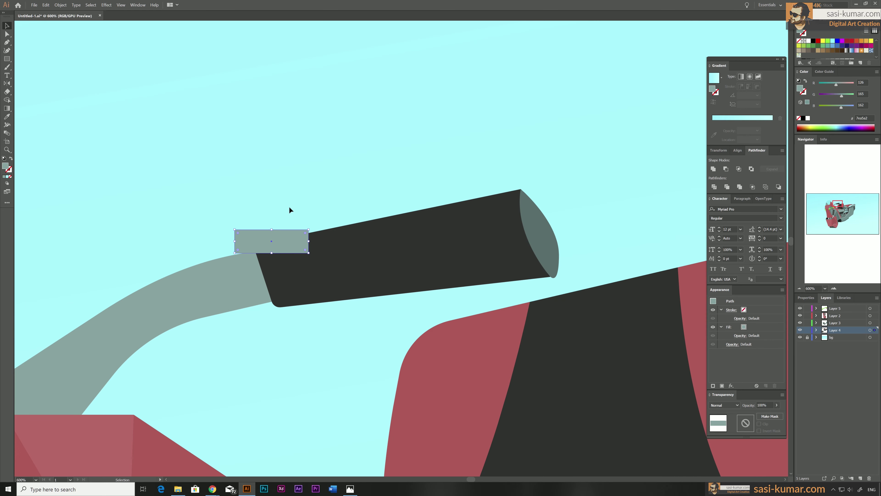
drag(269, 233, 285, 312)
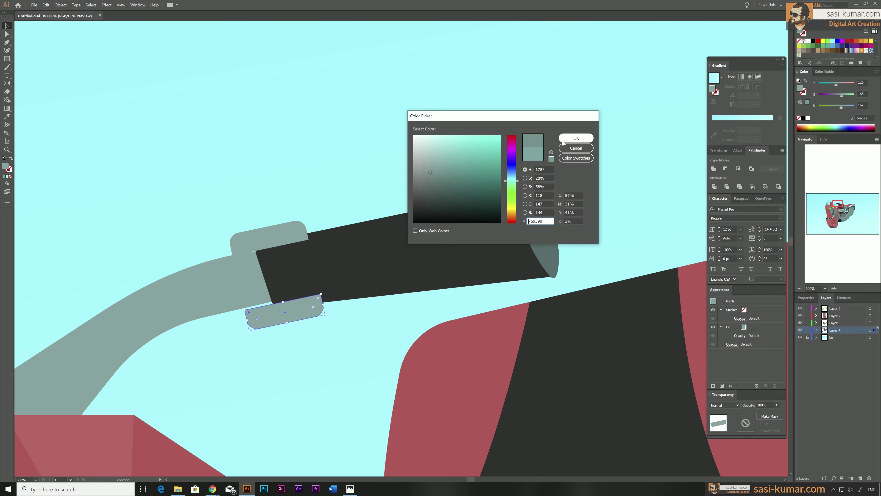
Step: Set the clamp fill to the new grey colour
key(p)
click(260, 250)
click(289, 243)
click(303, 298)
Step: Draw a grey highlight strip along the grip with a rounded left end
click(270, 304)
click(502, 215)
click(512, 250)
click(247, 293)
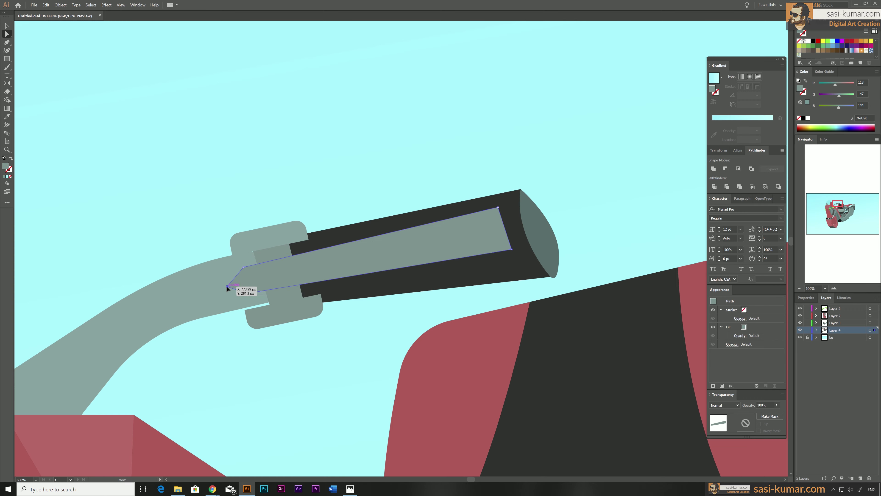
drag(243, 267, 257, 264)
scroll(364, 137, down, 5)
scroll(353, 154, up, 3)
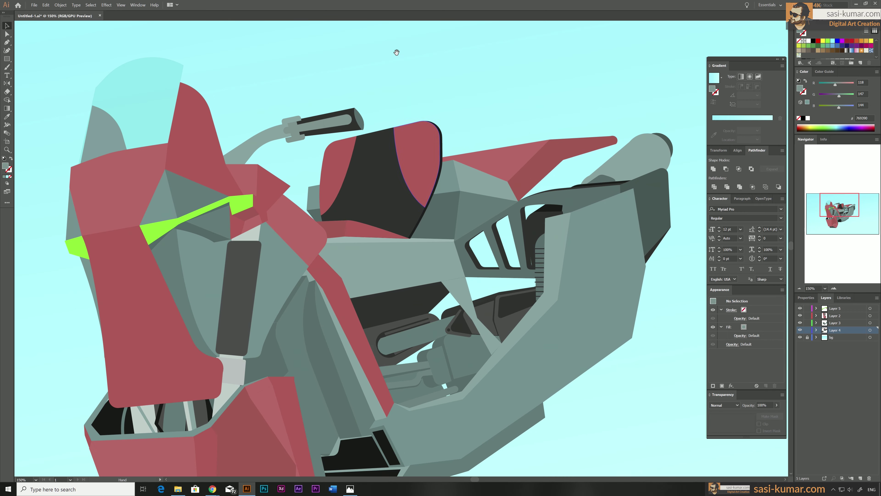
Step: Give the new cable path a thick sampled dark stroke and adjust its points
key(p)
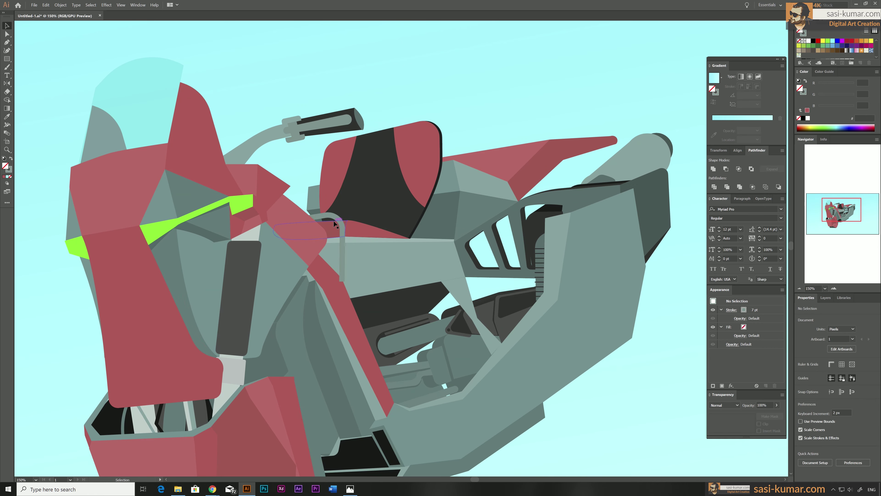
key(i)
click(217, 187)
key(v)
click(510, 71)
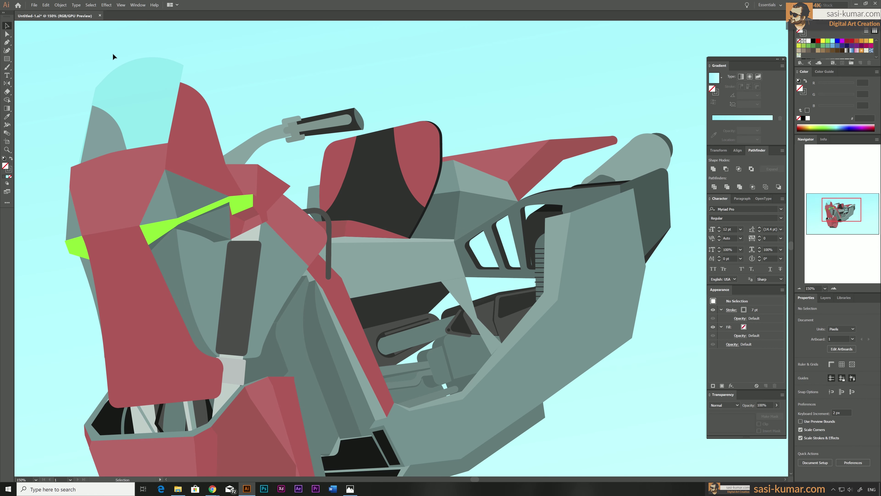
key(a)
click(384, 361)
scroll(381, 376, up, 6)
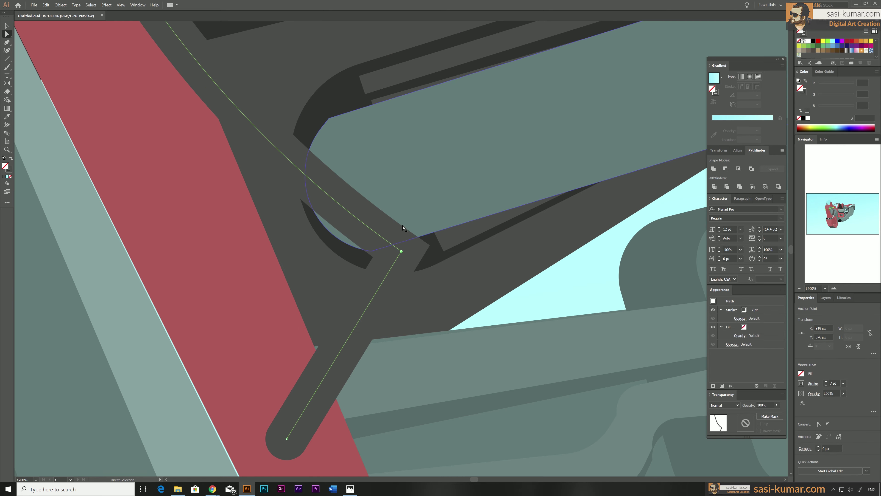
scroll(404, 228, down, 6)
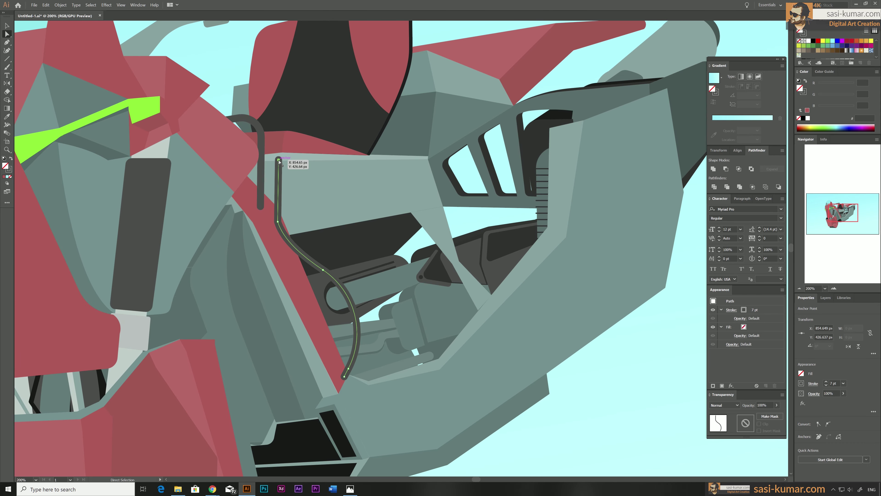
key(v)
scroll(443, 301, up, 2)
scroll(443, 301, down, 3)
click(462, 83)
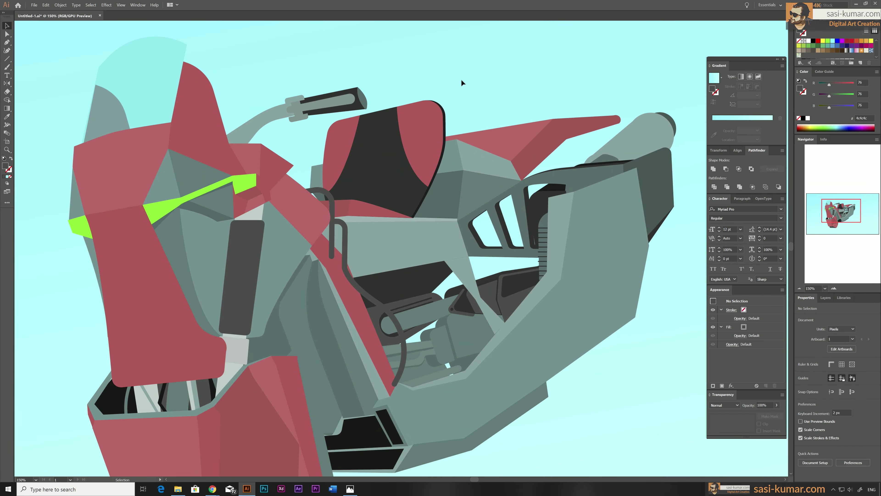
Step: Draw the tiny dark-red shading shape in the cockpit
key(p)
scroll(361, 259, up, 5)
click(213, 240)
click(214, 239)
scroll(236, 256, up, 5)
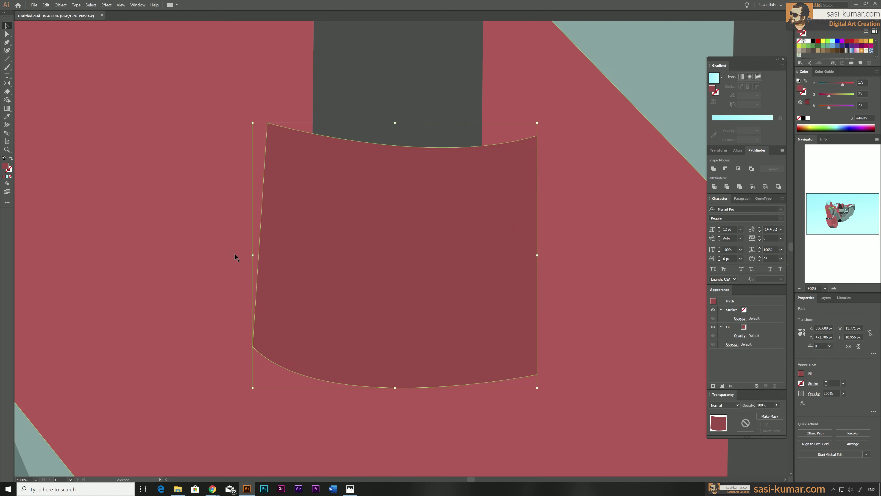
Step: Draw the curved dark grey bracket along the top and select it for editing
click(263, 174)
drag(431, 181, 462, 177)
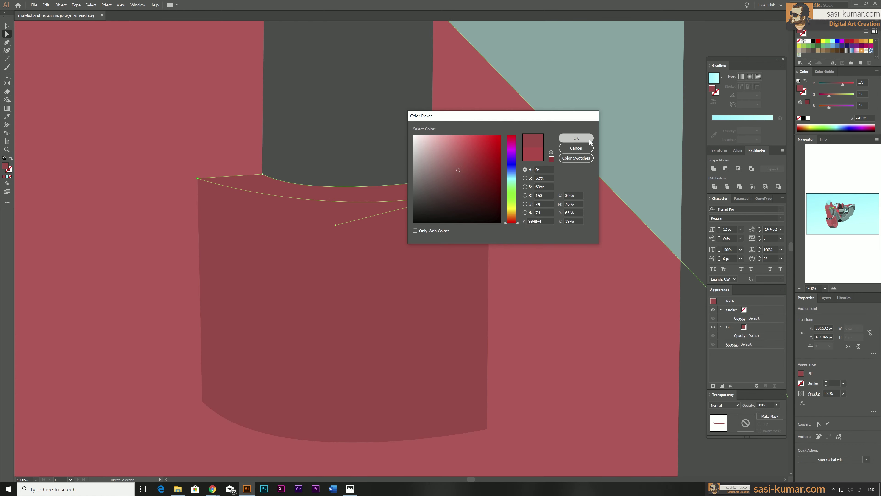
key(a)
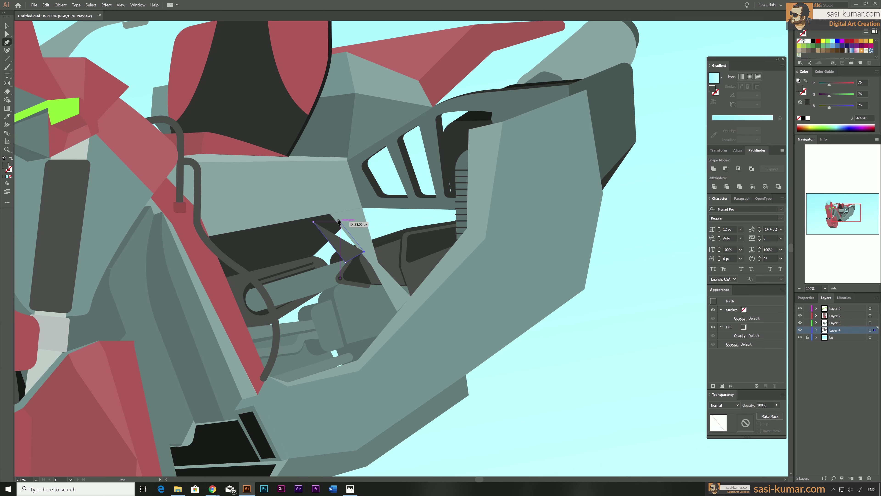
click(338, 236)
scroll(347, 240, up, 3)
scroll(347, 240, up, 3)
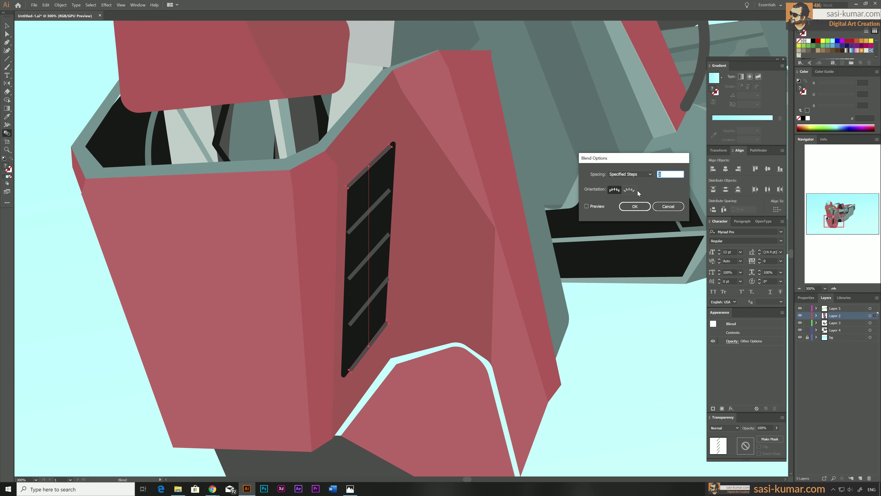
Step: Leave the striped blend's isolation and zoom out to see the whole vehicle
double_click(363, 358)
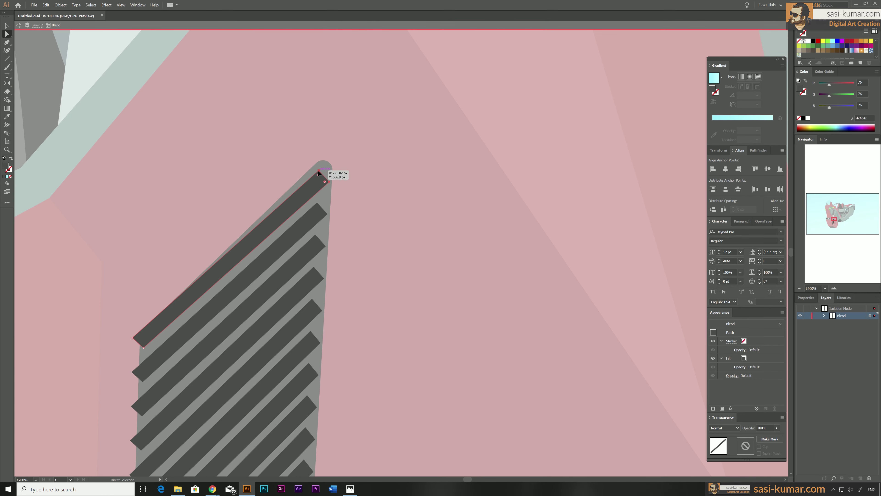
key(Escape)
key(ctrl+minus)
key(ctrl+minus)
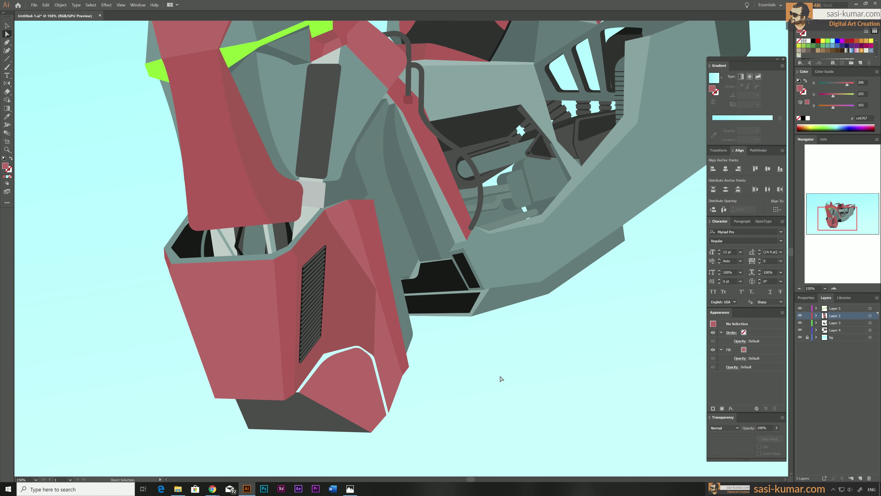
key(v)
click(129, 75)
key(ctrl+minus)
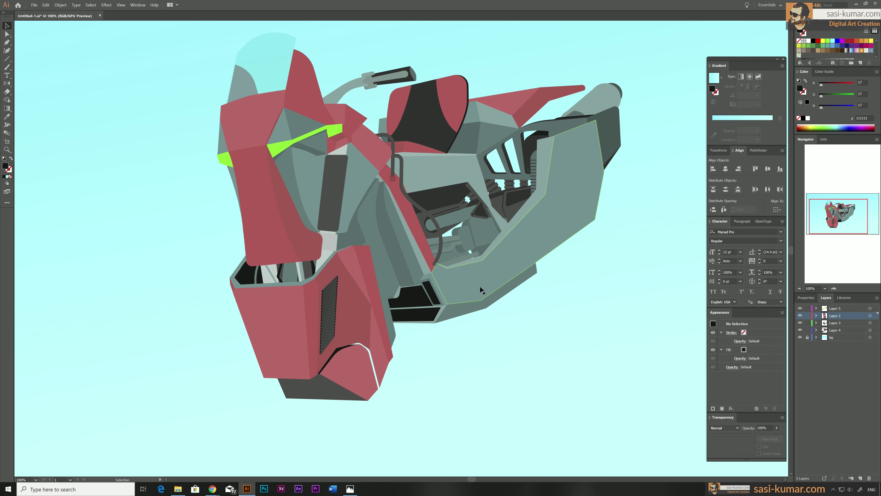
scroll(480, 286, up, 1)
scroll(370, 409, up, 5)
Step: Outline the black vent on the lower front panel, sampling the panel's pink
key(a)
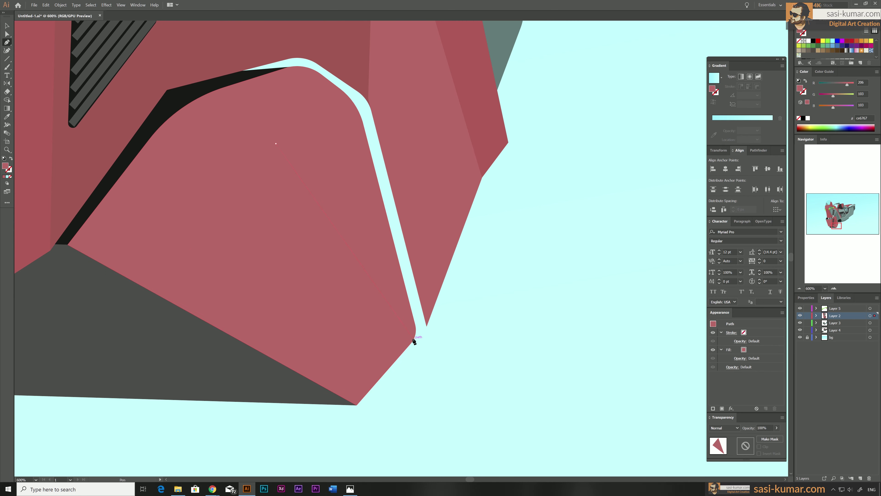
click(200, 254)
click(215, 234)
click(376, 382)
key(i)
click(242, 312)
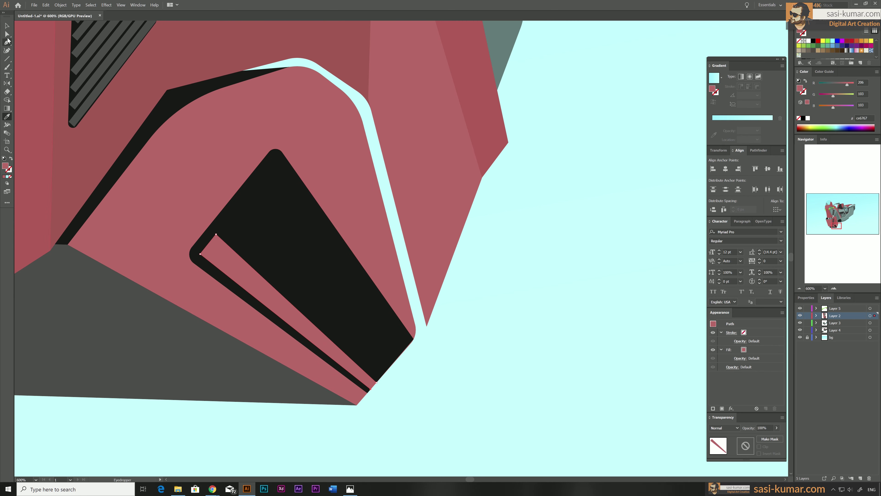
Step: Draw two pink strips inside the black vent
click(255, 193)
click(393, 363)
click(384, 373)
click(228, 222)
ctrl+click(524, 309)
click(284, 168)
scroll(283, 168, up, 2)
click(381, 375)
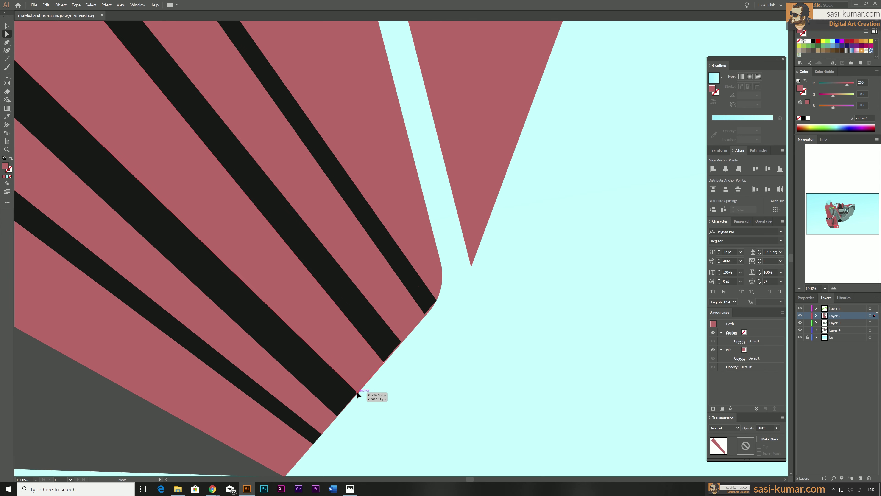
scroll(374, 394, down, 2)
click(210, 257)
ctrl+click(232, 249)
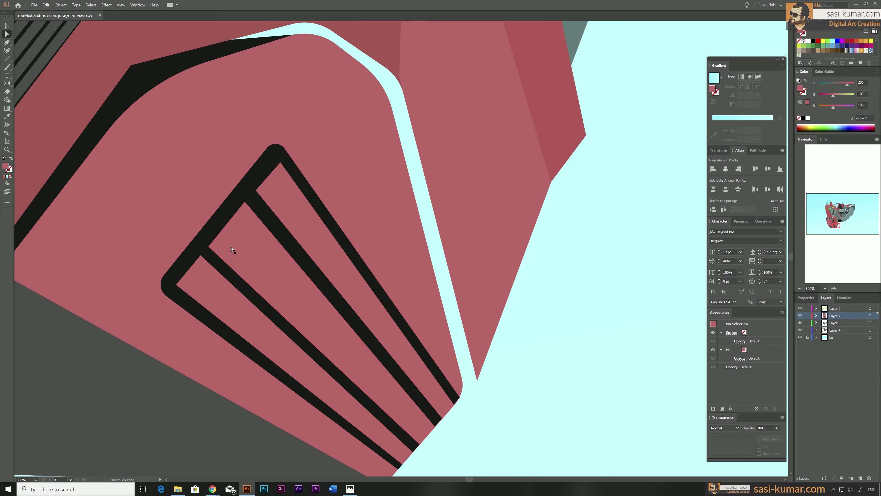
Step: In isolation, colour a strip body grey and blend copies into slats across the under-body vent
key(ctrl+0)
scroll(455, 328, up, 3)
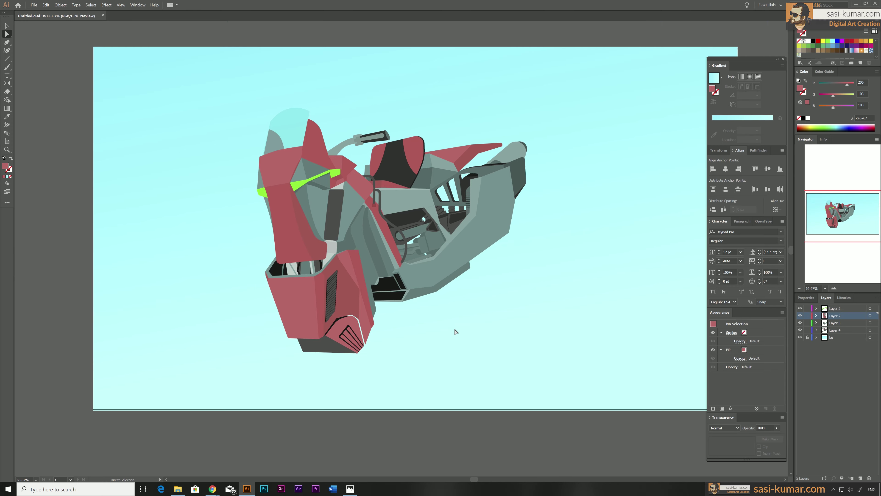
key(v)
double_click(373, 285)
scroll(379, 278, up, 3)
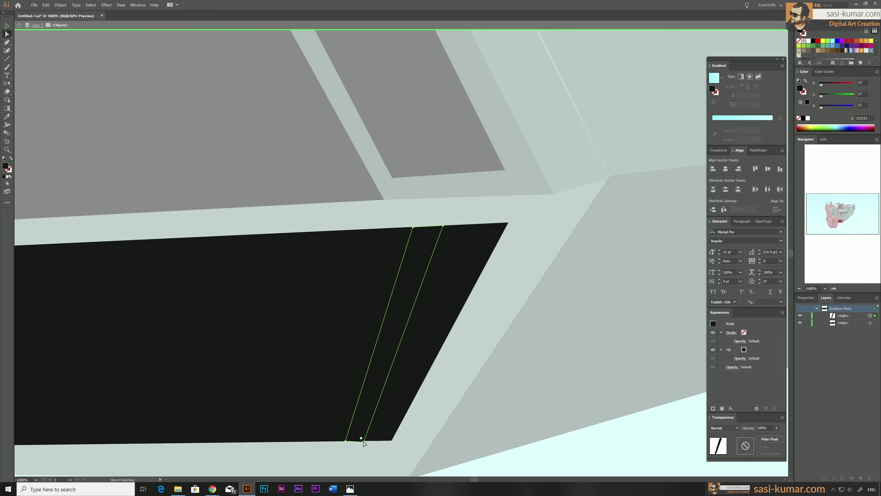
key(i)
click(438, 227)
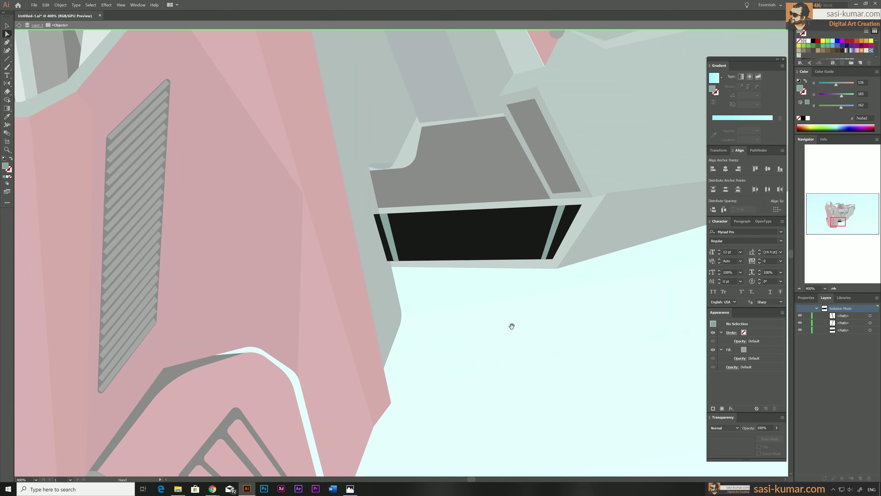
key(ctrl+alt+b)
key(a)
scroll(367, 227, up, 3)
scroll(393, 256, up, 3)
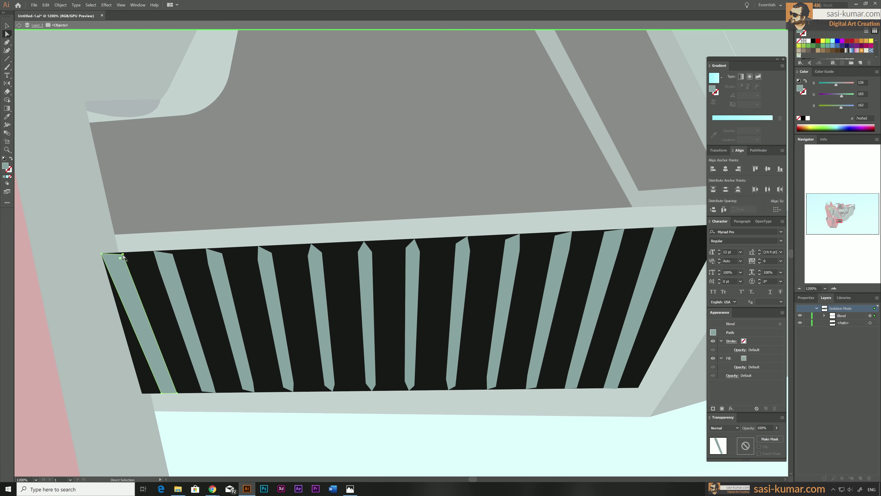
drag(163, 393, 178, 395)
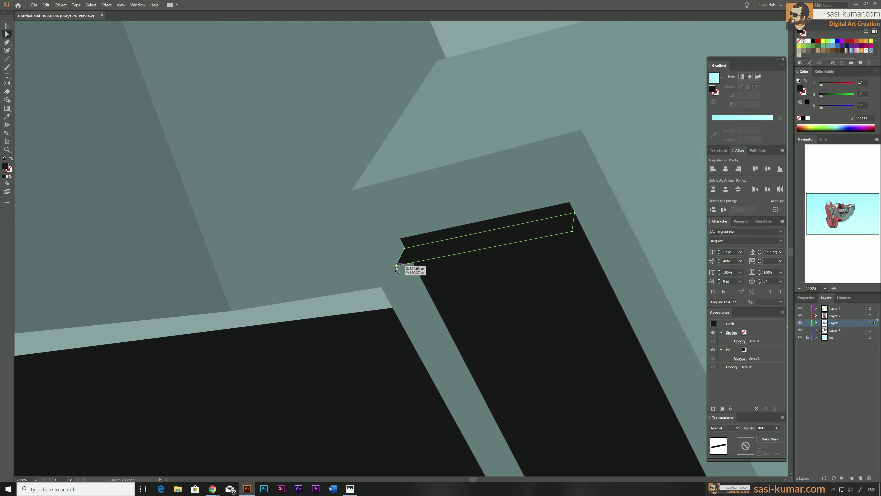
drag(396, 269, 437, 216)
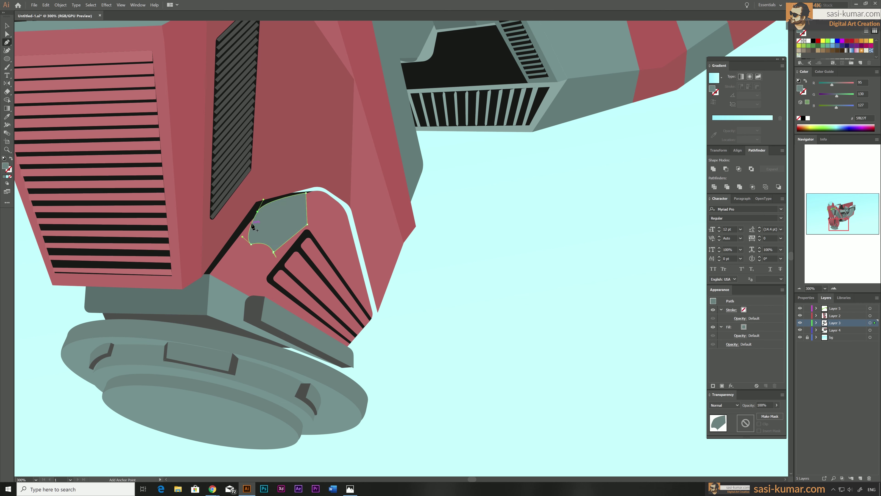
Step: Send the grey piece behind the panel and outline the curved dark hook detail
key(ctrl+shift+bracketleft)
click(240, 233)
click(241, 234)
click(239, 235)
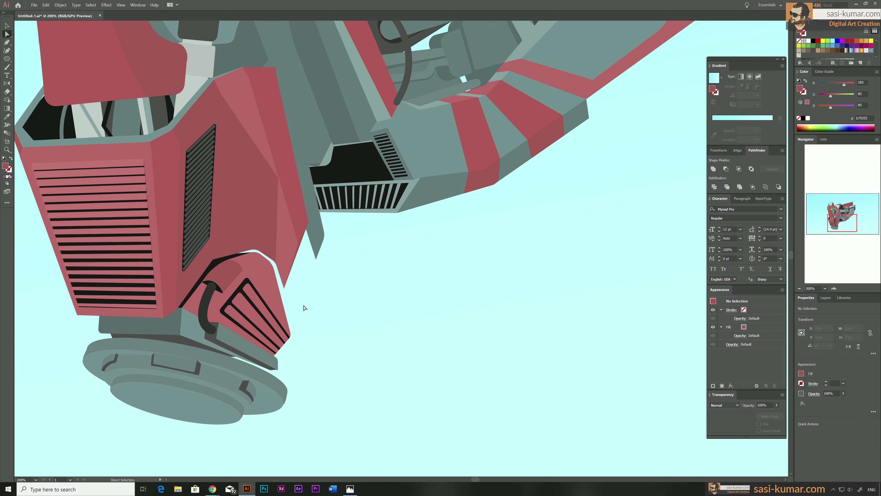
Step: Draw a small oval thruster disc by the front and check its group in isolation
click(303, 290)
drag(299, 229, 345, 331)
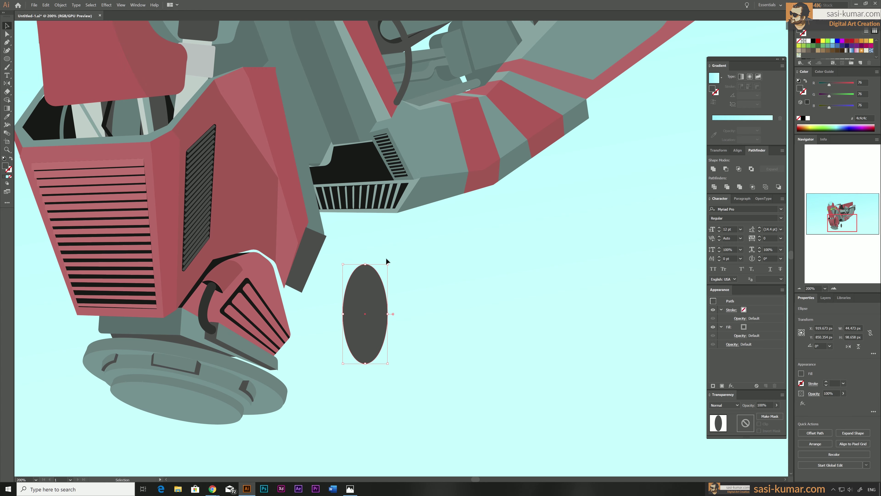
double_click(323, 273)
scroll(399, 255, up, 2)
scroll(374, 154, up, 2)
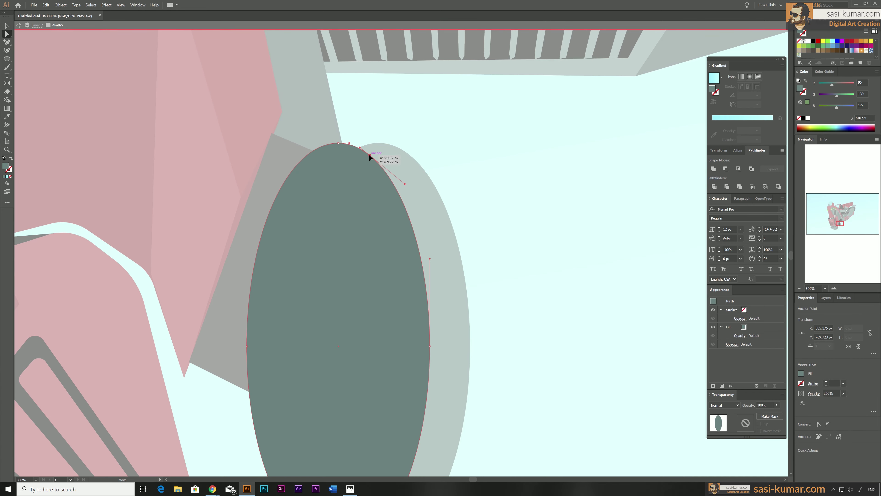
key(plus)
key(Escape)
scroll(373, 346, down, 4)
key(v)
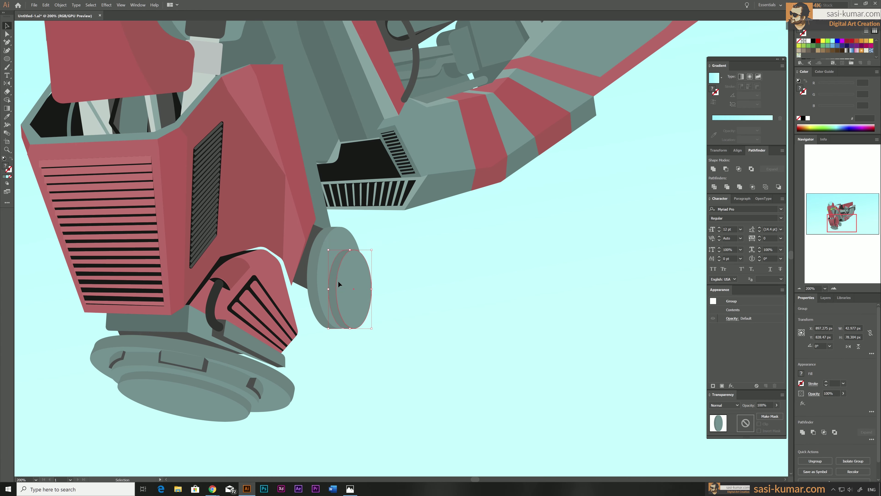
click(338, 281)
click(380, 234)
Step: Zoom out, show the Layers panel and place a large disc under the rear
key(ctrl+minus)
key(ctrl+minus)
key(minus)
key(v)
key(ctrl+minus)
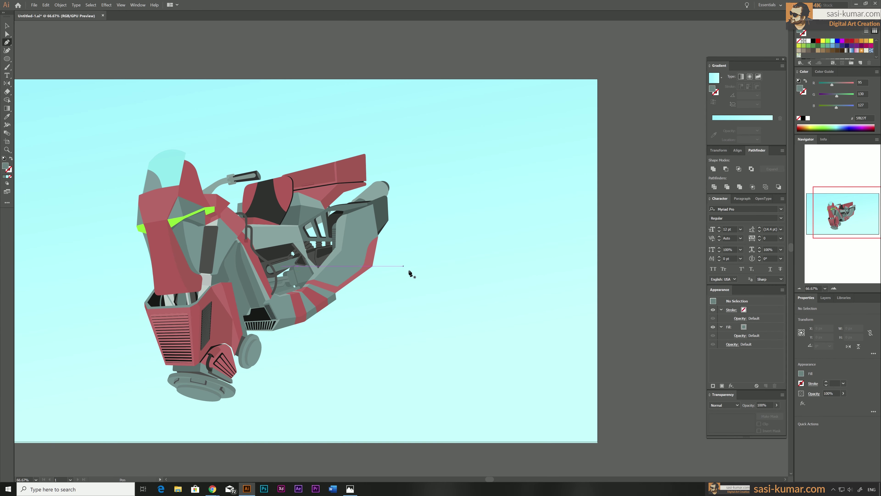
key(F7)
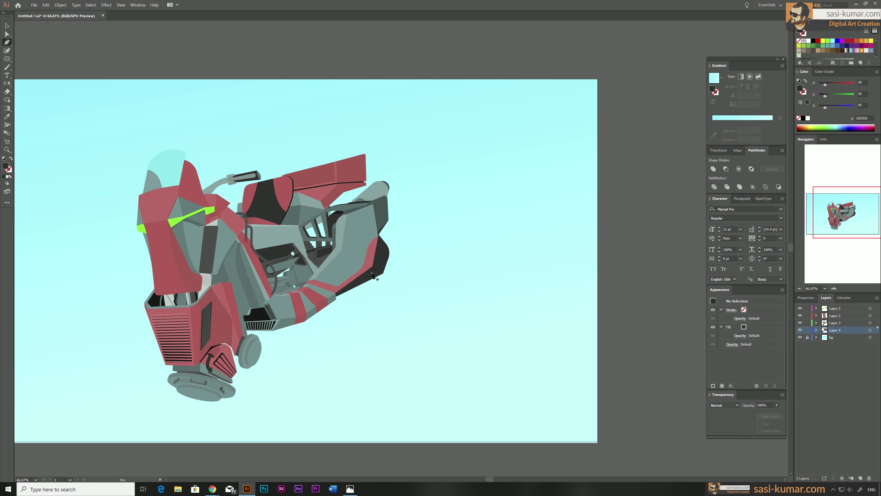
drag(311, 384, 394, 292)
Step: Duplicate the small disc toward the rear of the vehicle
scroll(374, 285, up, 3)
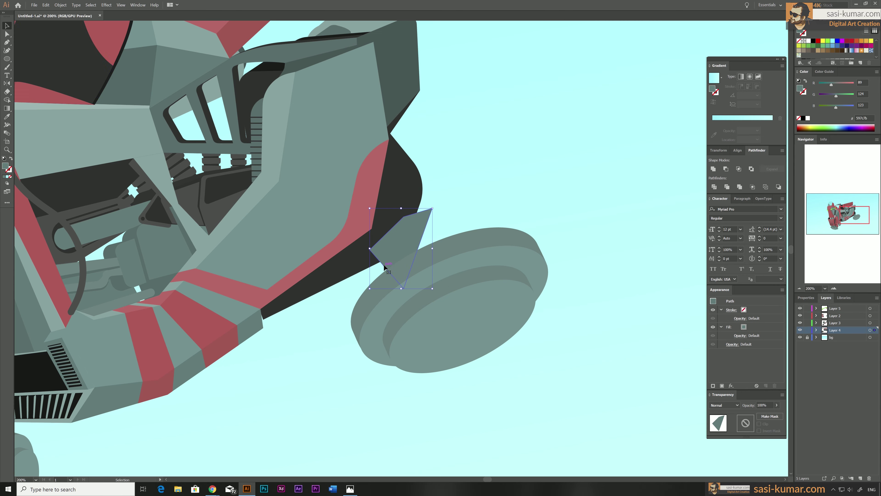
drag(405, 235, 405, 235)
key(ctrl+minus)
key(ctrl+minus)
key(ctrl+minus)
key(v)
click(366, 274)
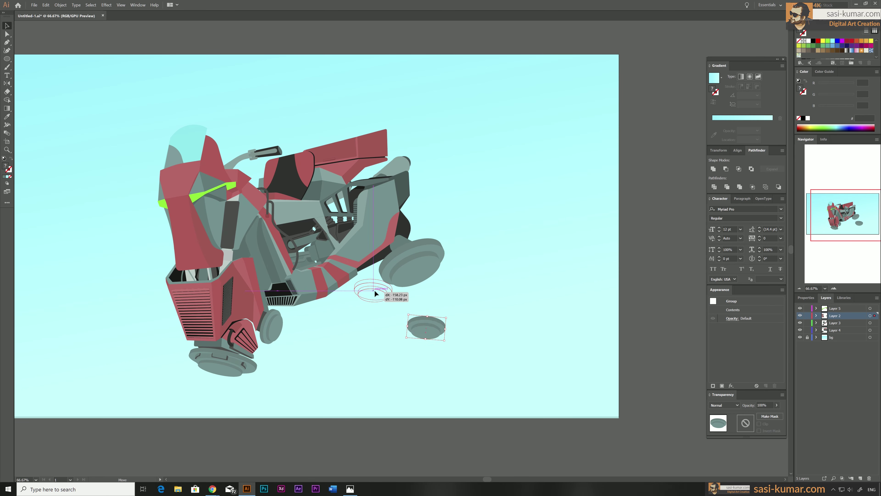
right_click(374, 278)
click(531, 252)
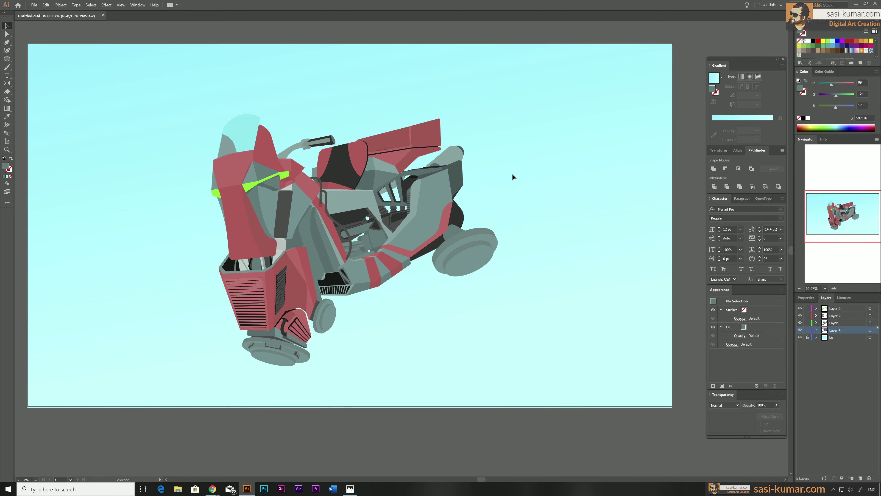
Step: Draw the lever shape in the cockpit on Layer 4
key(ctrl+plus)
key(ctrl+plus)
key(p)
drag(875, 323, 876, 331)
scroll(567, 422, up, 3)
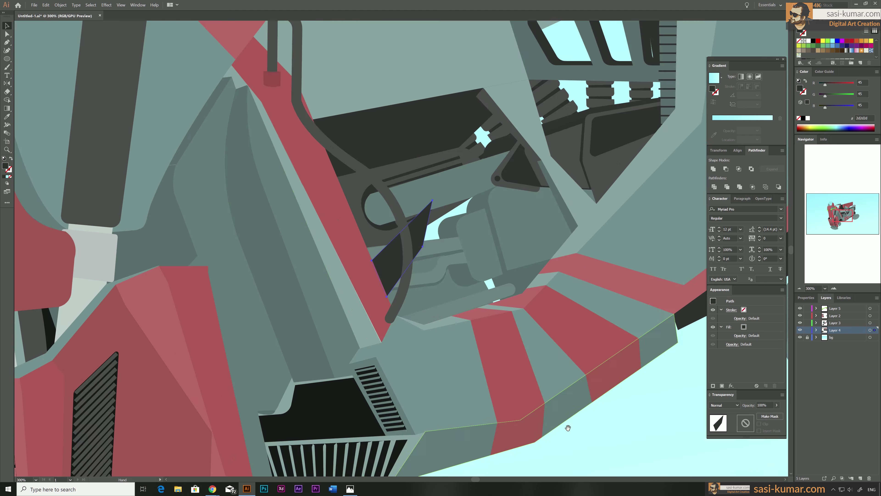
scroll(564, 404, down, 5)
scroll(422, 336, up, 5)
key(a)
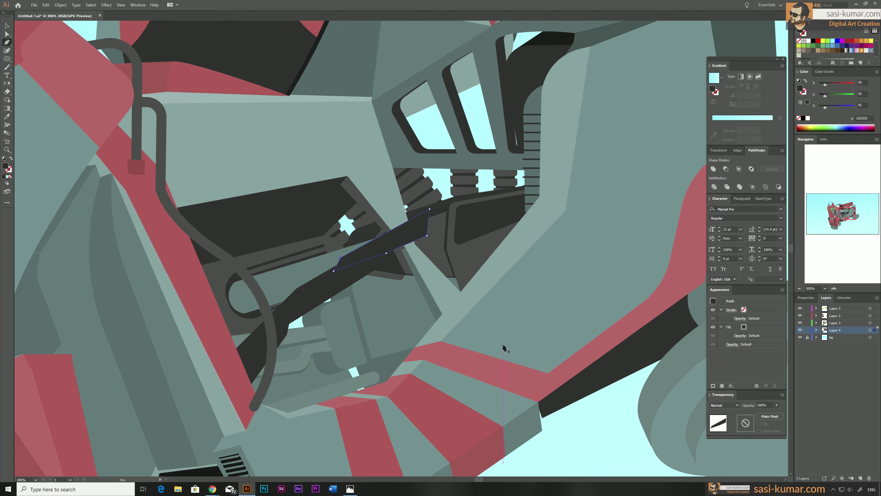
key(v)
Step: Select the lever shape to fill it pink and review the whole artwork
key(ctrl+minus)
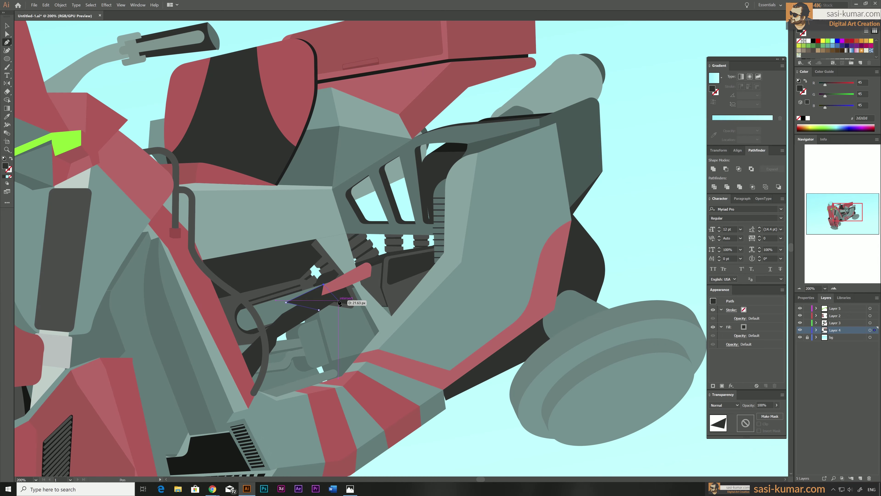
click(306, 306)
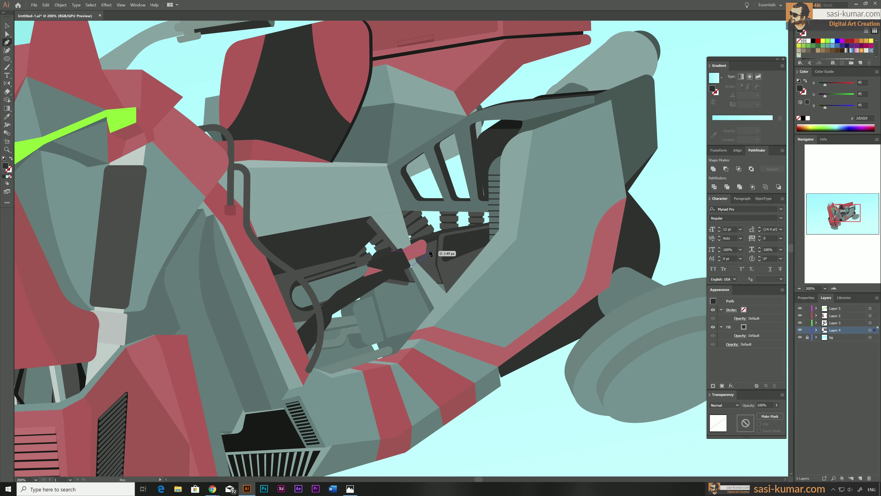
key(v)
scroll(475, 375, down, 3)
scroll(475, 374, down, 2)
scroll(475, 375, up, 4)
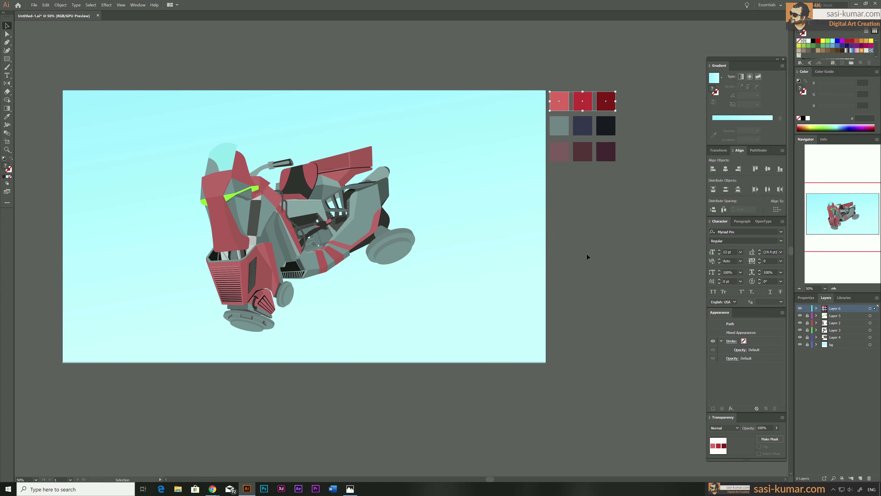
Step: Run a diagonal red gradient across the left red front block
key(ctrl+plus)
click(167, 222)
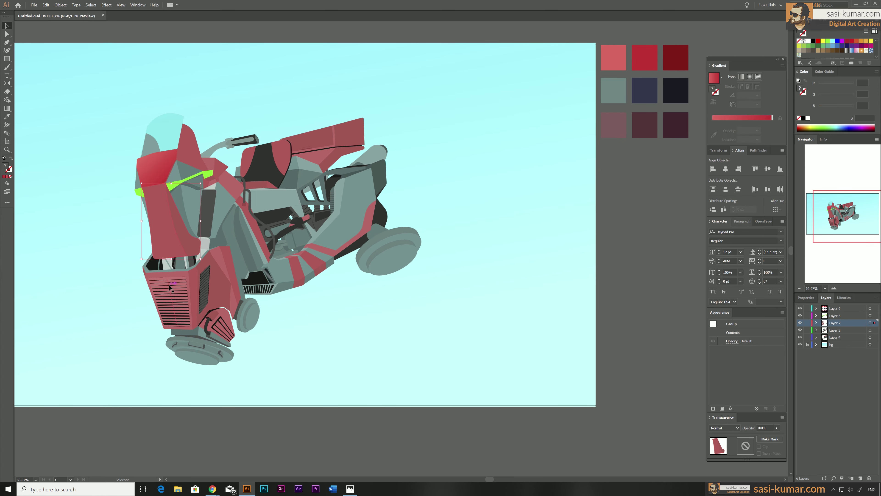
drag(166, 183, 195, 246)
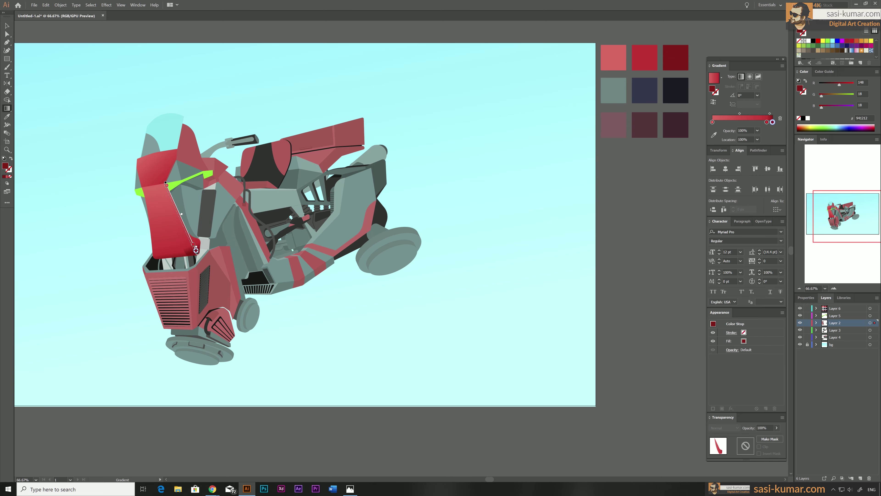
key(ctrl+plus)
Step: Copy the block's red gradient onto the grille panel and re-angle it along the thin strip
key(v)
click(273, 254)
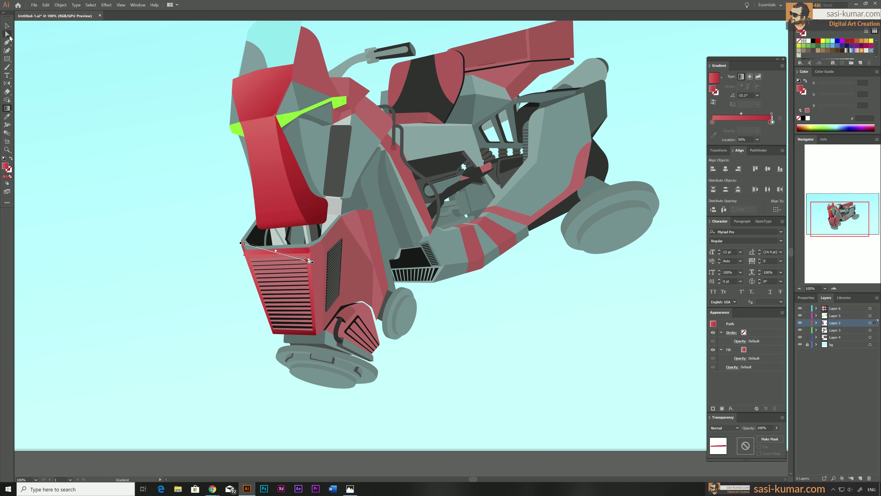
key(i)
click(252, 342)
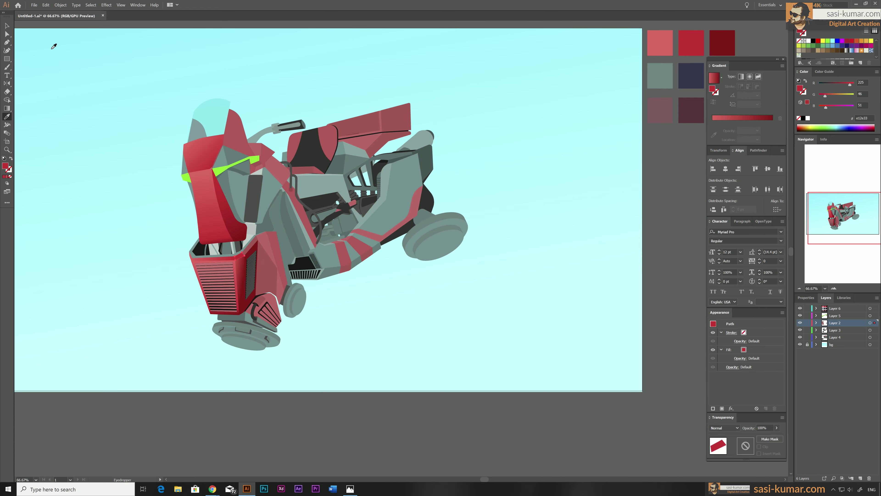
key(g)
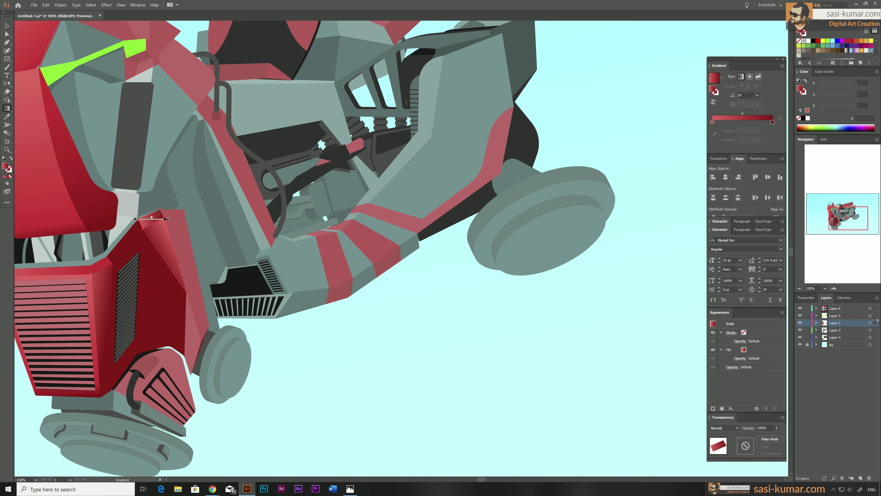
drag(168, 241, 193, 237)
click(311, 370)
key(ctrl+plus)
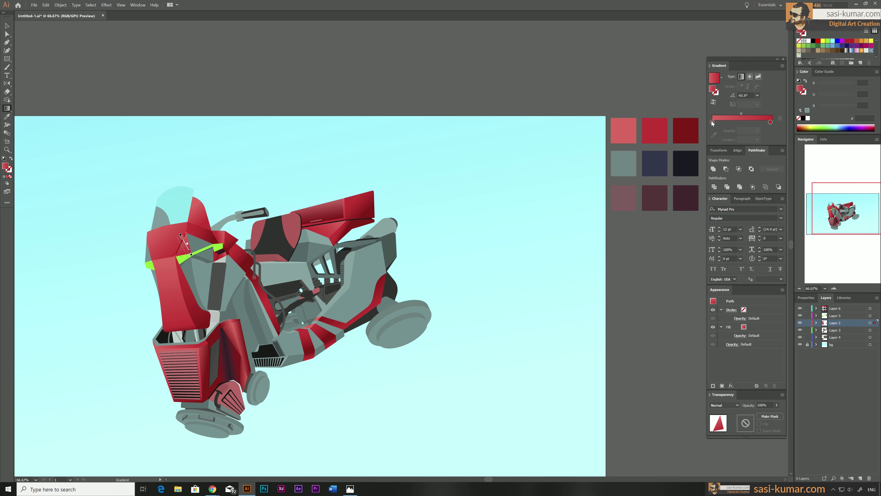
Step: Lay a dark gradient across an inner panel with a swatch colour on its end stop
key(v)
click(147, 259)
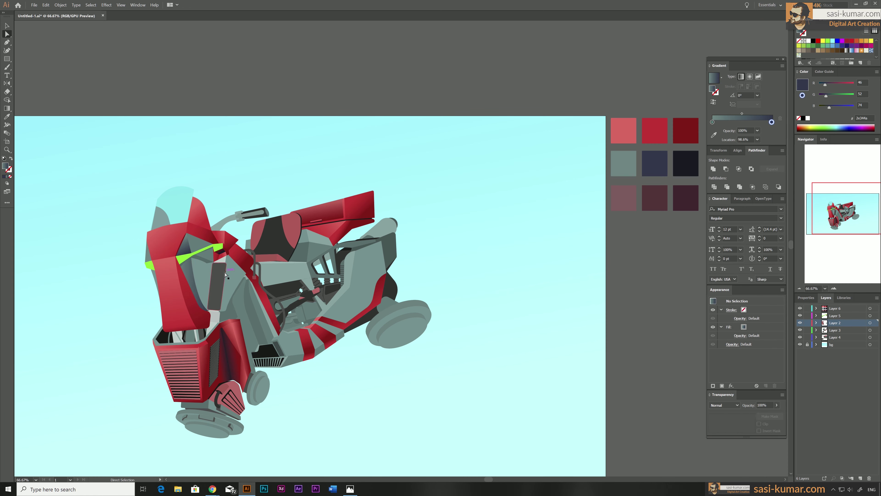
key(g)
drag(194, 269, 224, 277)
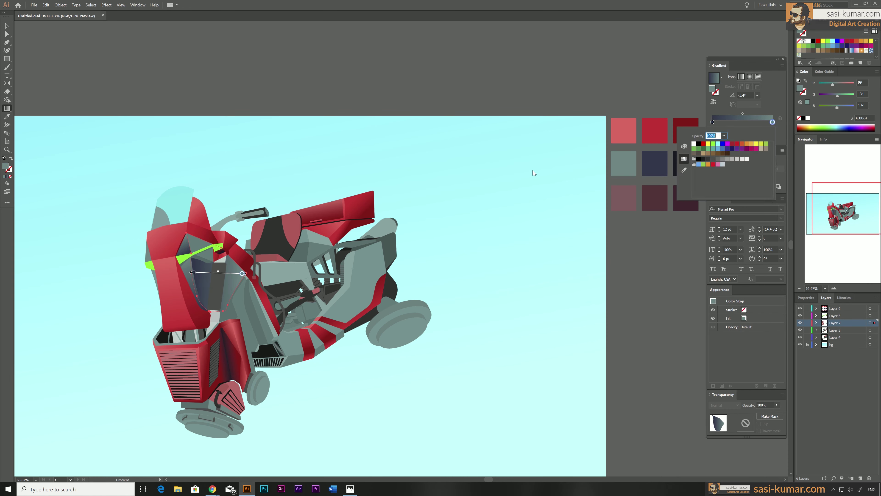
key(v)
click(208, 74)
Step: Move the panel's gradient stop to about 32% and make its left stop teal
key(g)
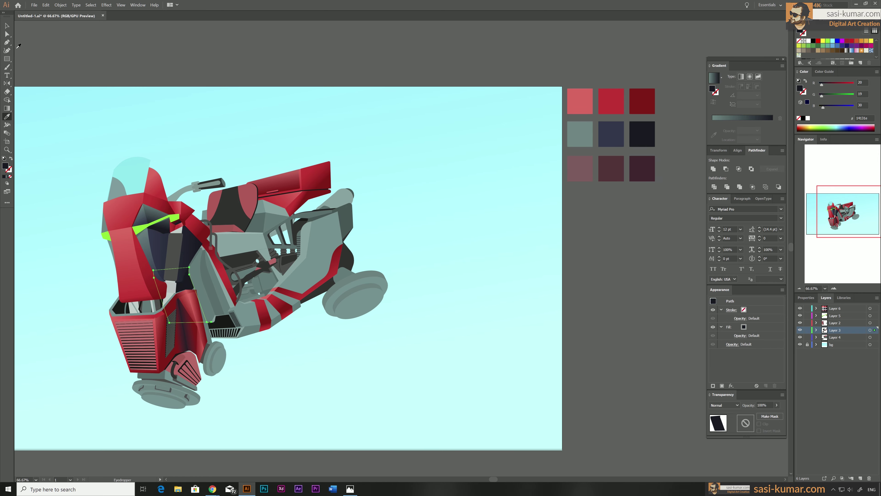
click(208, 292)
key(ctrl+1)
drag(740, 123, 731, 122)
click(714, 135)
key(ctrl+minus)
click(685, 114)
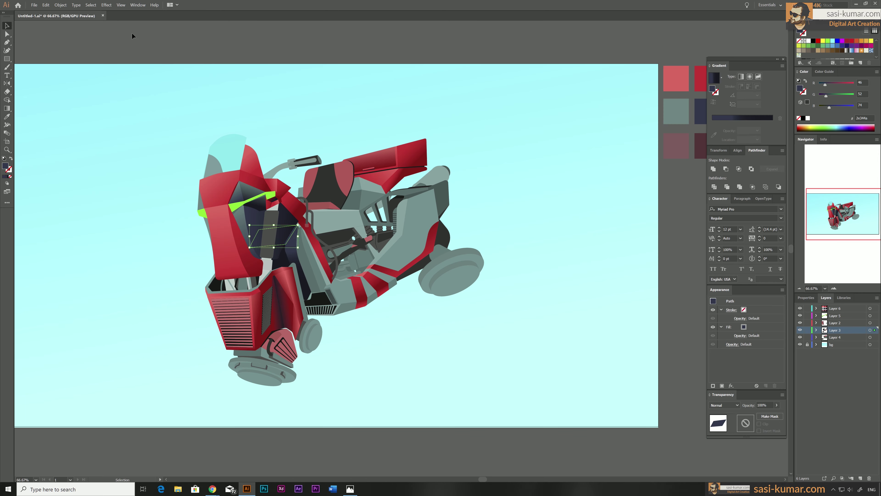
key(ctrl+1)
key(ctrl+minus)
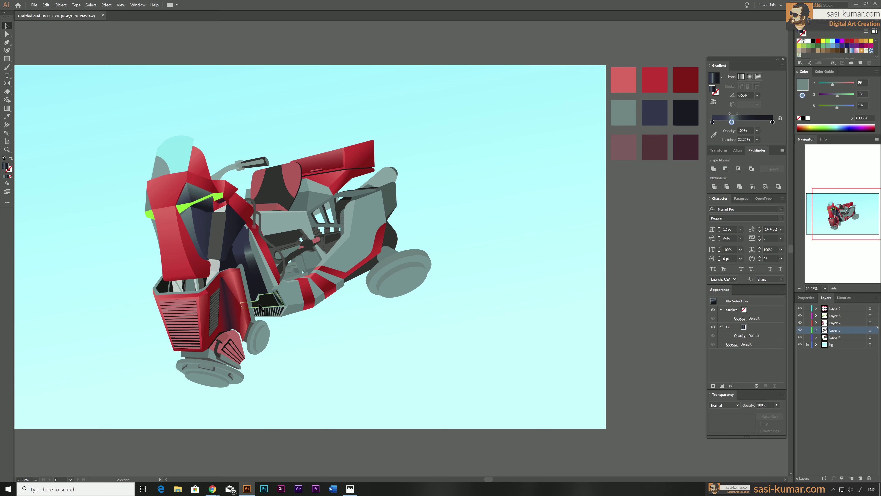
Step: Apply and adjust a navy-to-grey gradient on the thin dark shape
click(263, 264)
key(g)
click(713, 122)
click(714, 135)
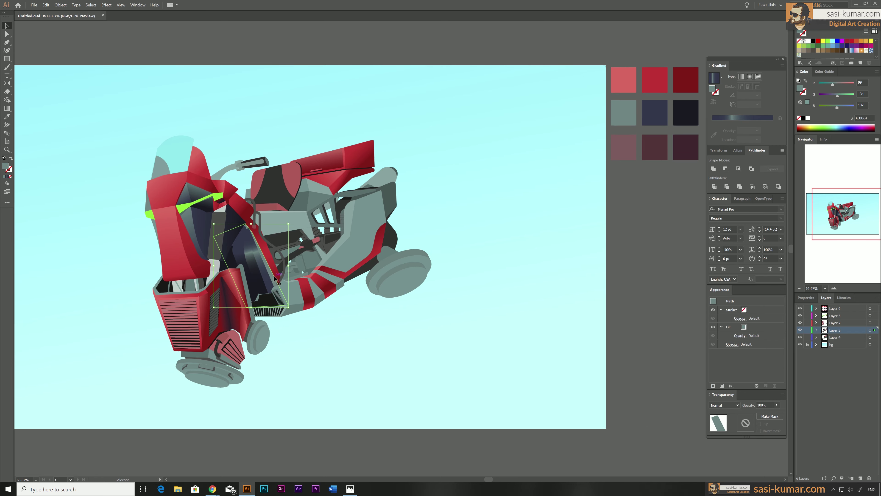
key(g)
key(ctrl+plus)
key(ctrl+plus)
key(ctrl+minus)
key(ctrl+minus)
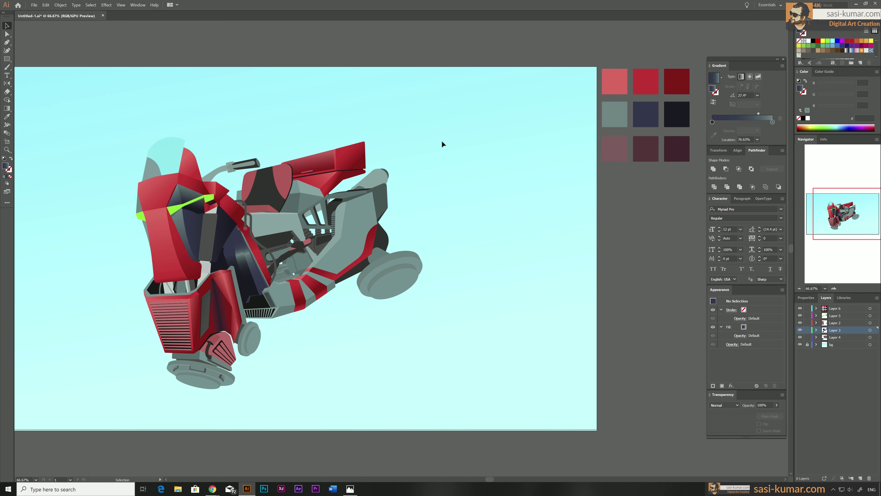
click(263, 264)
key(ctrl+plus)
key(ctrl+plus)
key(g)
click(185, 324)
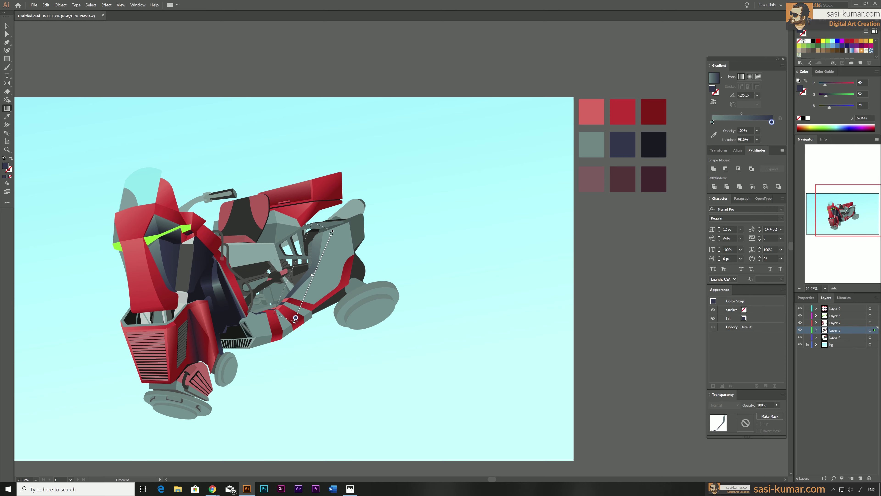
Step: Try the Live Paint Bucket on a shape and dismiss its alert
key(k)
click(316, 277)
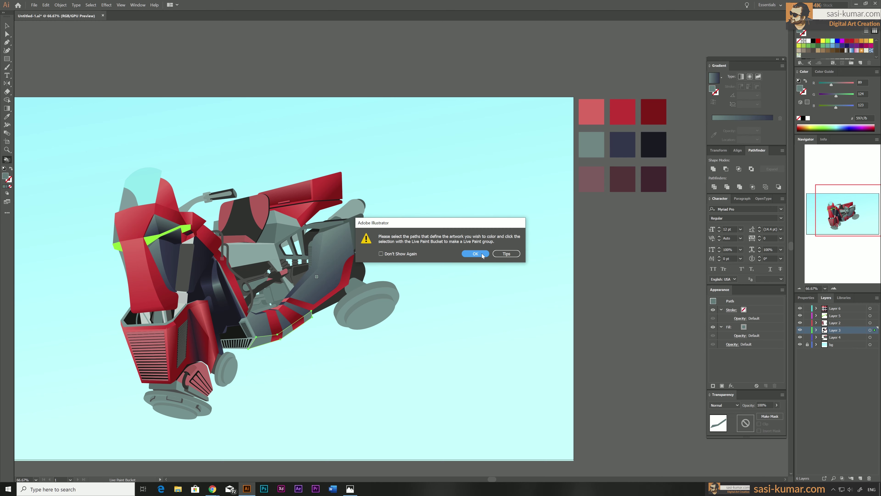
click(483, 256)
Step: Eyedrop a darker style onto the engine path and select two engine curves for recolouring
key(i)
alt+scroll(278, 333, up, 2)
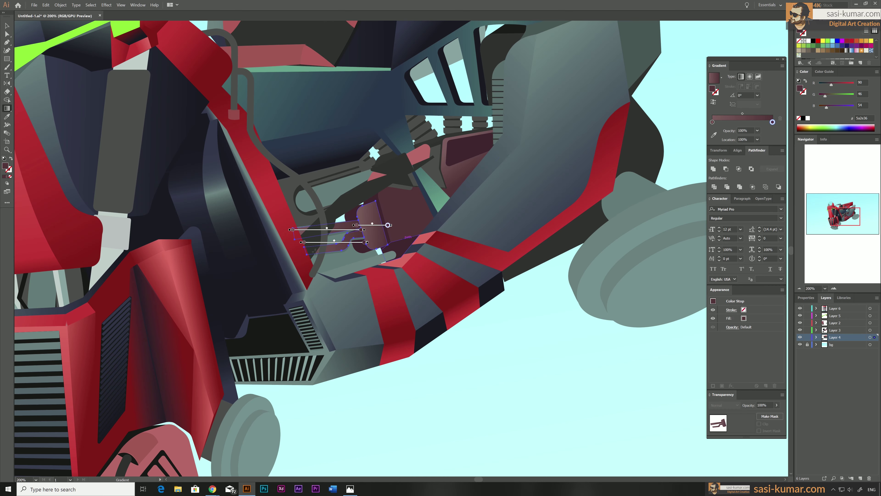
click(402, 245)
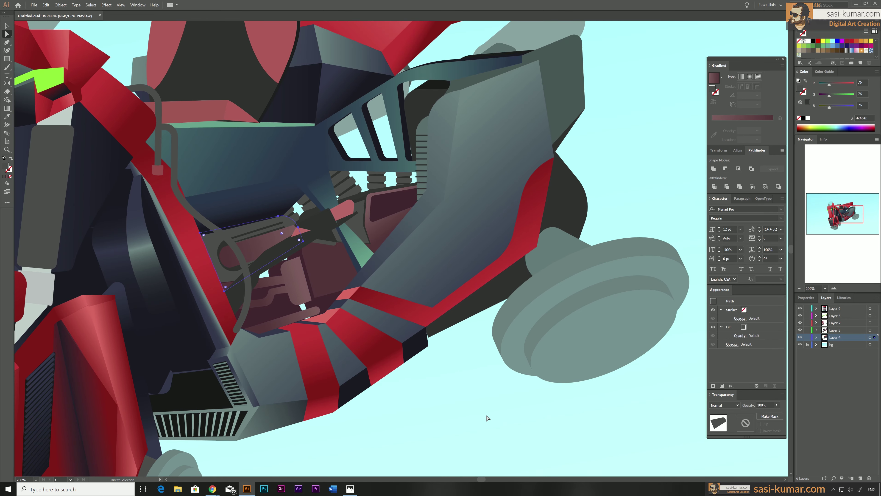
click(288, 231)
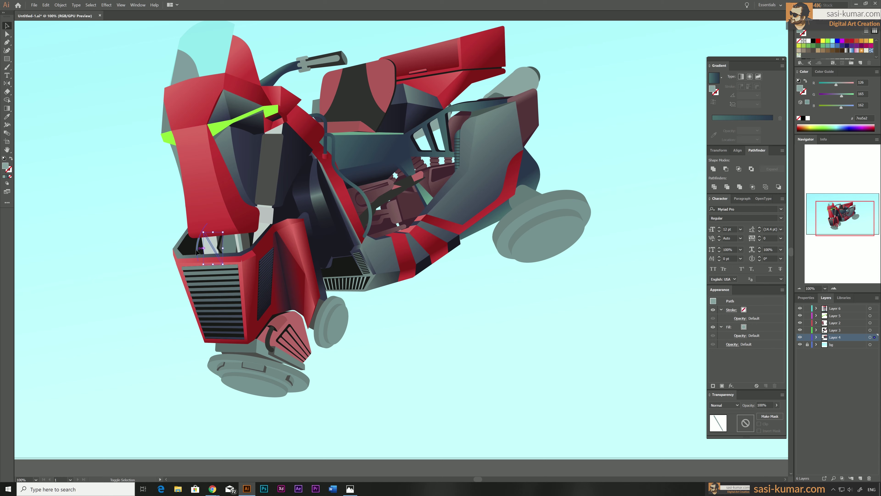
shift+click(196, 252)
key(i)
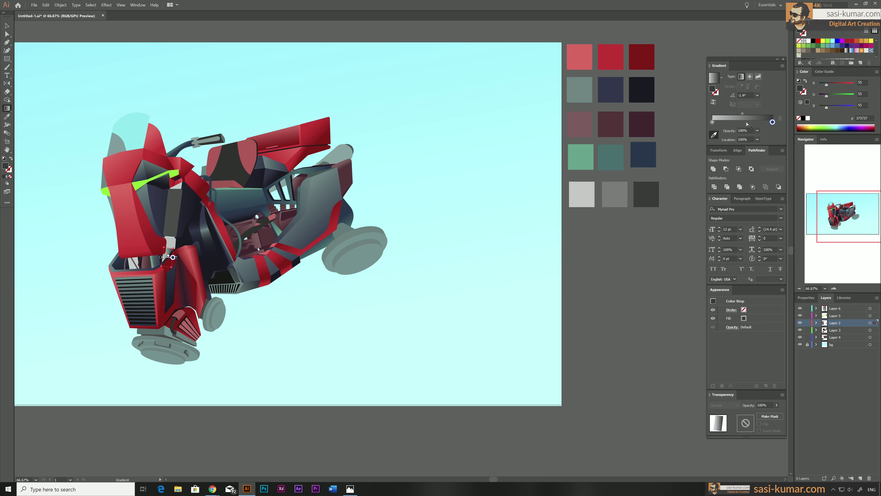
Step: Select the grey and red seat-side shapes, then start a pale facet at the visor's edge
click(174, 246)
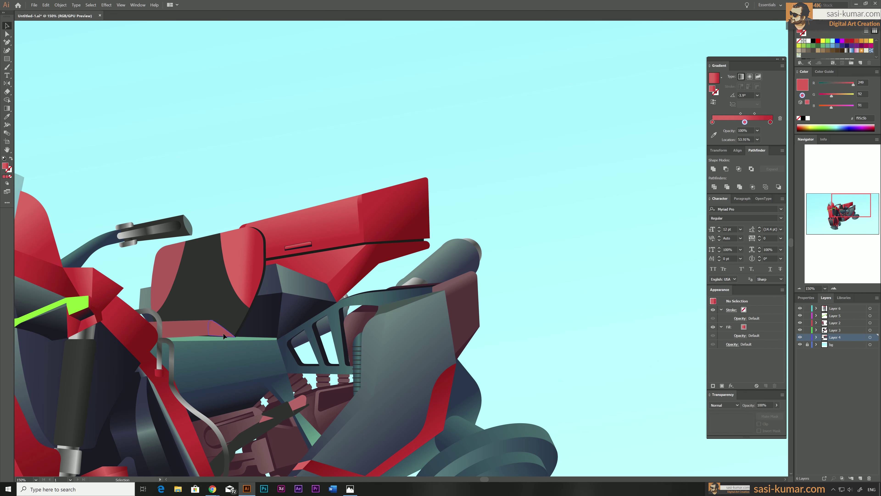
key(a)
click(166, 265)
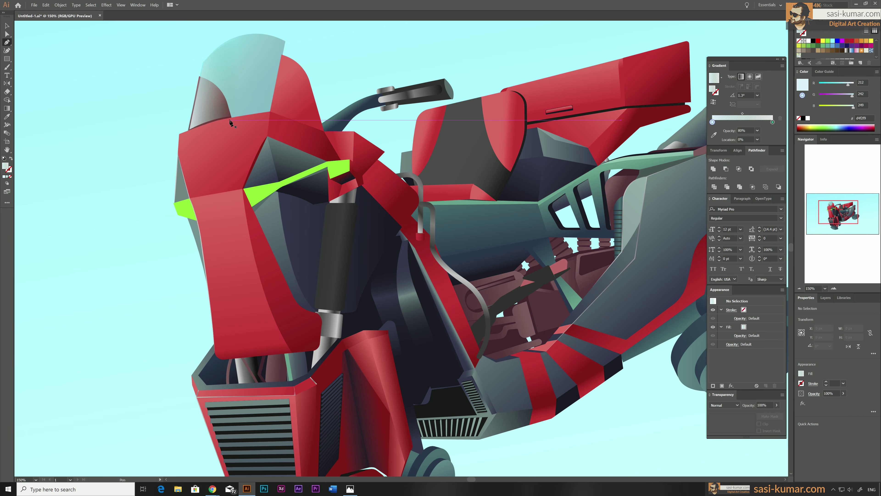
click(190, 198)
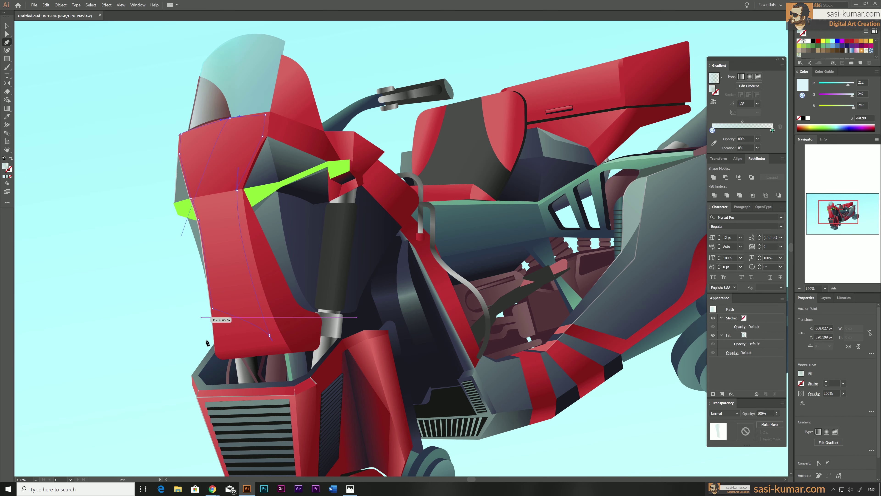
key(a)
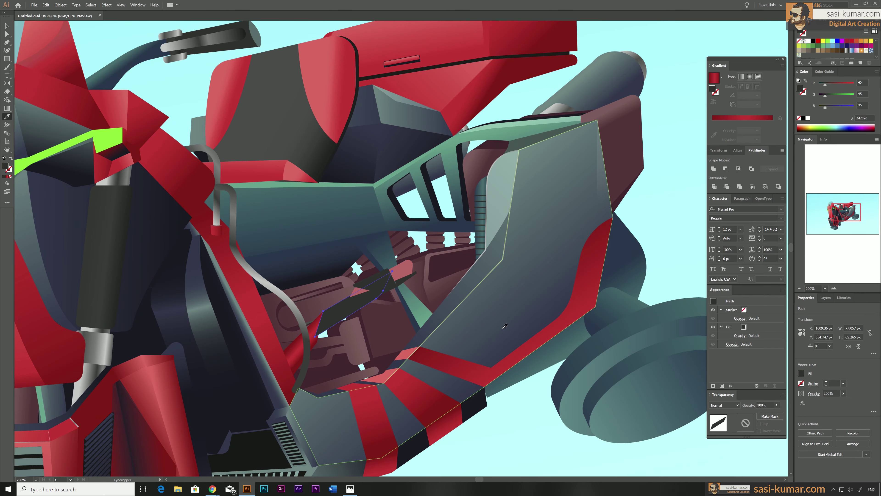
Step: Give the dark lever shape a teal gradient and the red tip a vertical gradient
key(g)
drag(348, 297, 357, 313)
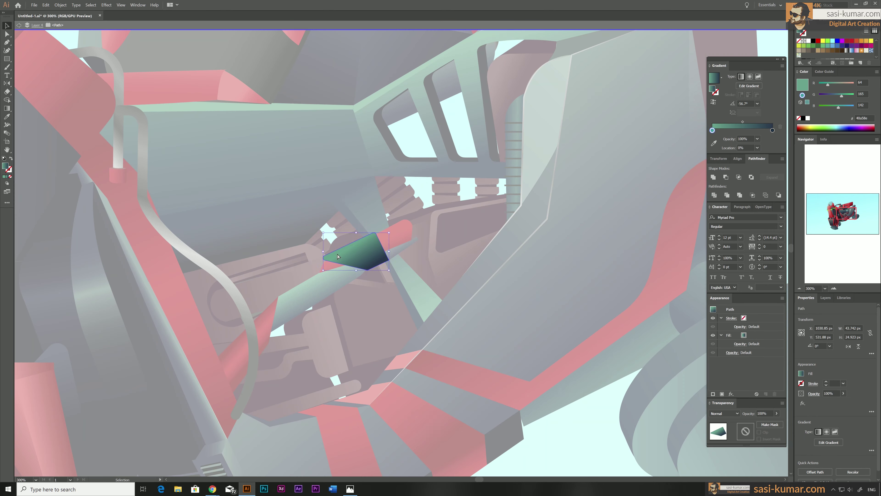
click(345, 265)
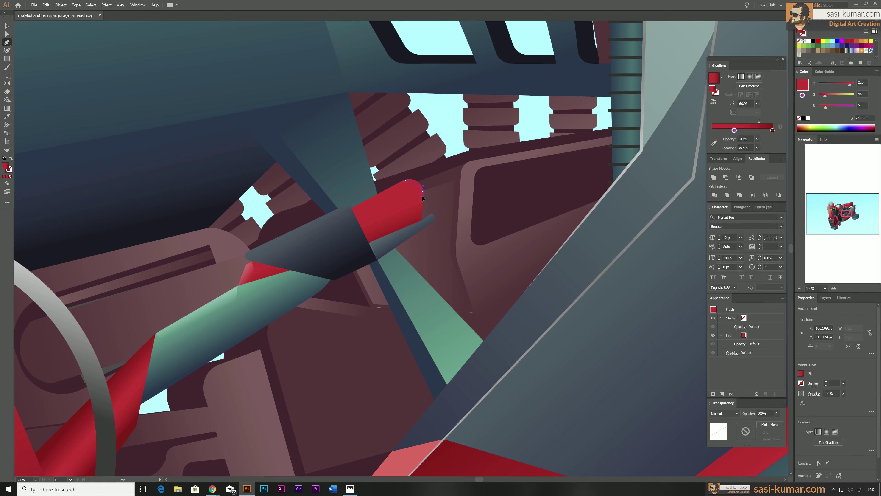
key(g)
drag(405, 182, 404, 220)
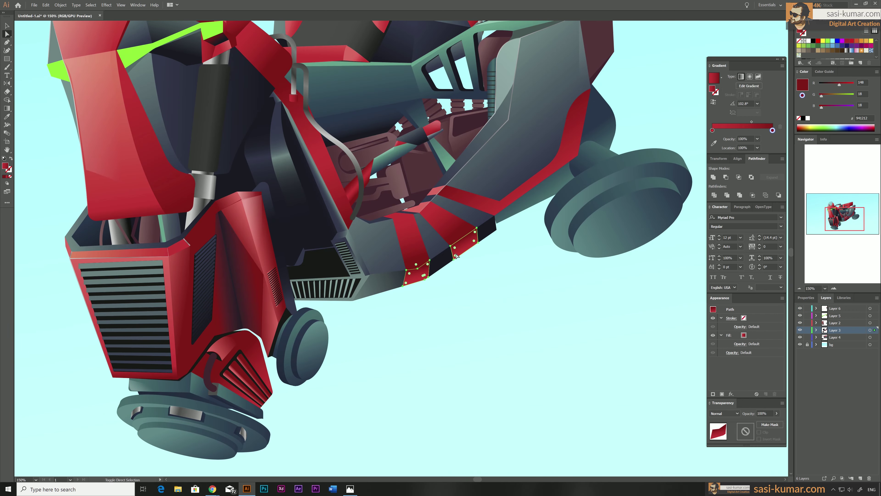
key(i)
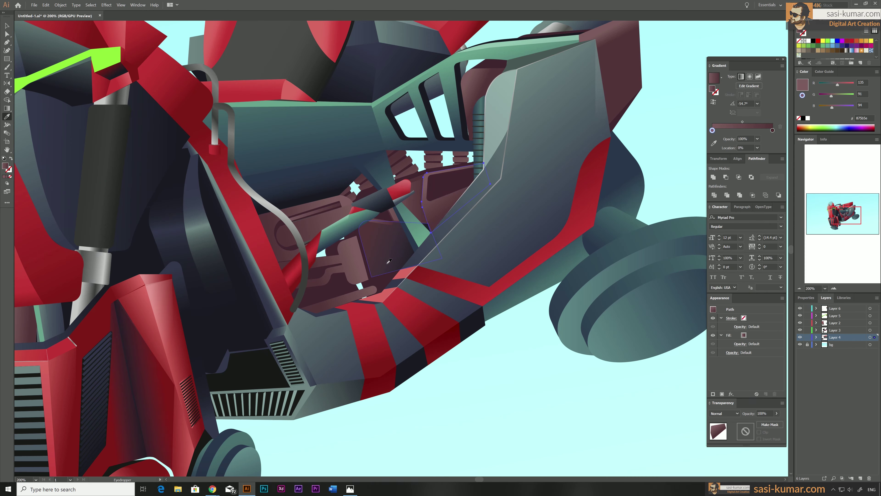
key(v)
click(527, 405)
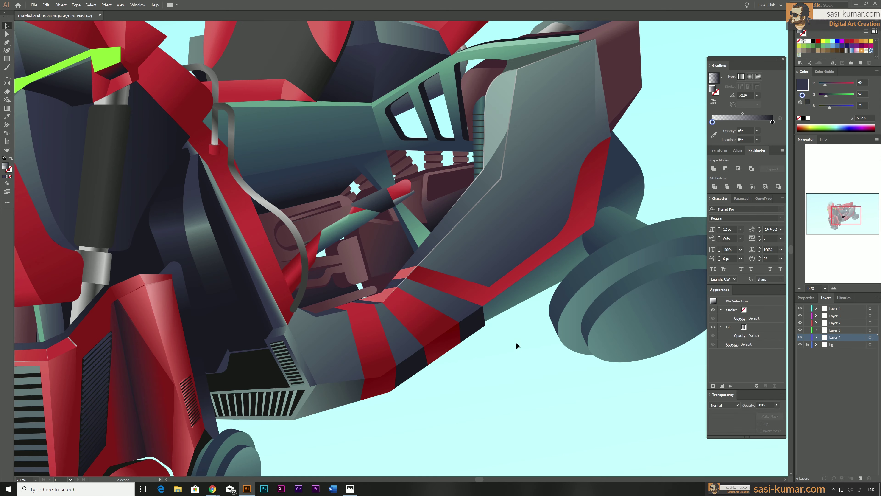
click(518, 347)
Step: Paste a copy of the five maroon ridges inside their group, then adjust the pale edge sliver's gradient
double_click(322, 265)
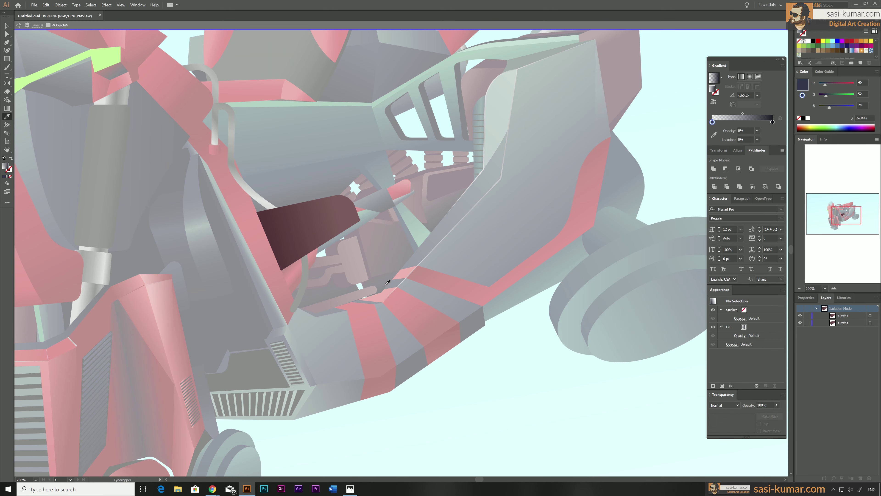
key(ctrl+v)
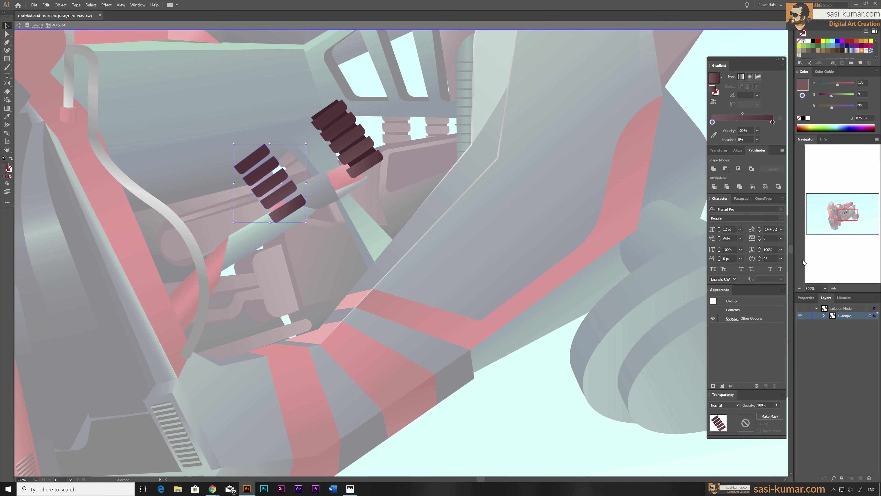
key(v)
key(Escape)
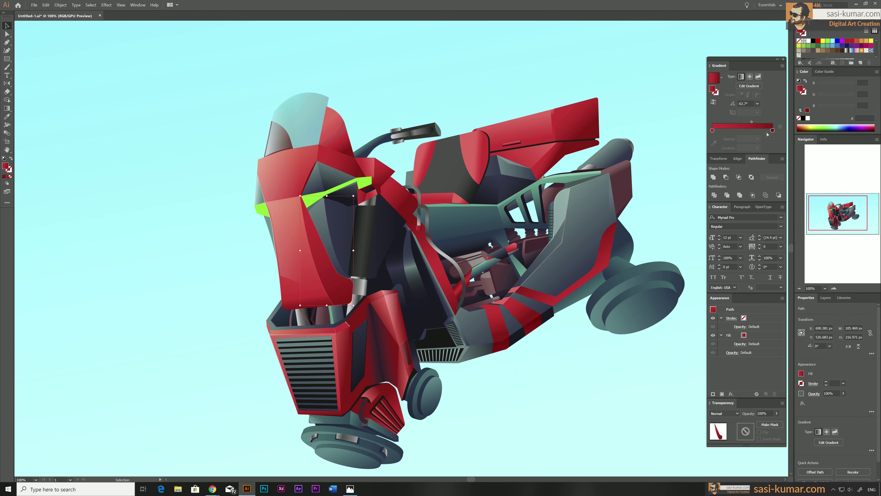
click(772, 130)
key(g)
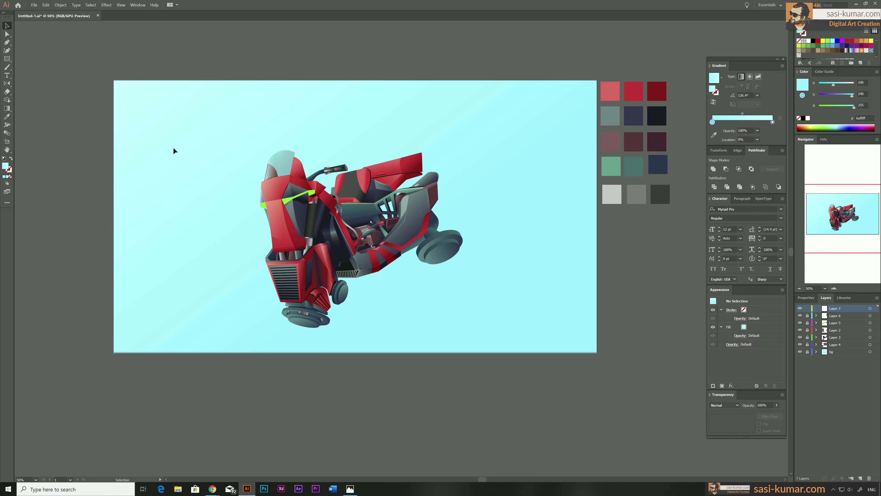
Step: Draw and close the rider's light-cyan torso outline
key(ctrl+plus)
key(ctrl+plus)
key(ctrl+plus)
click(315, 199)
drag(329, 234, 339, 240)
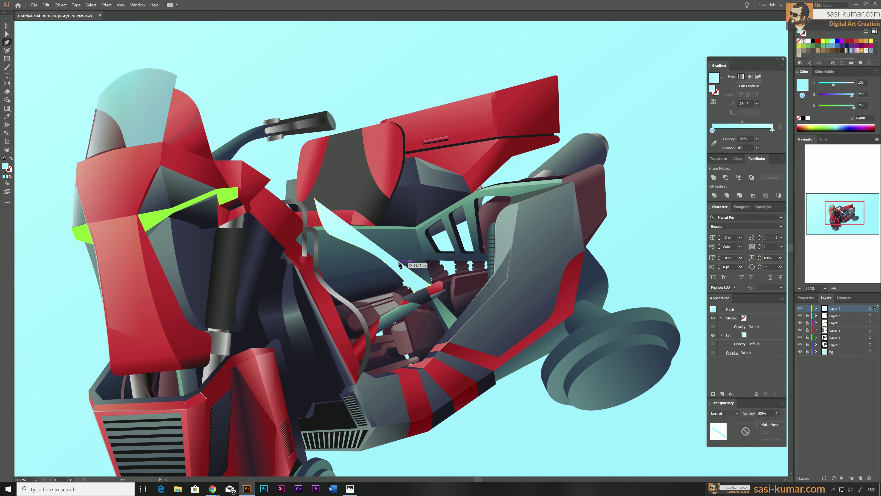
key(p)
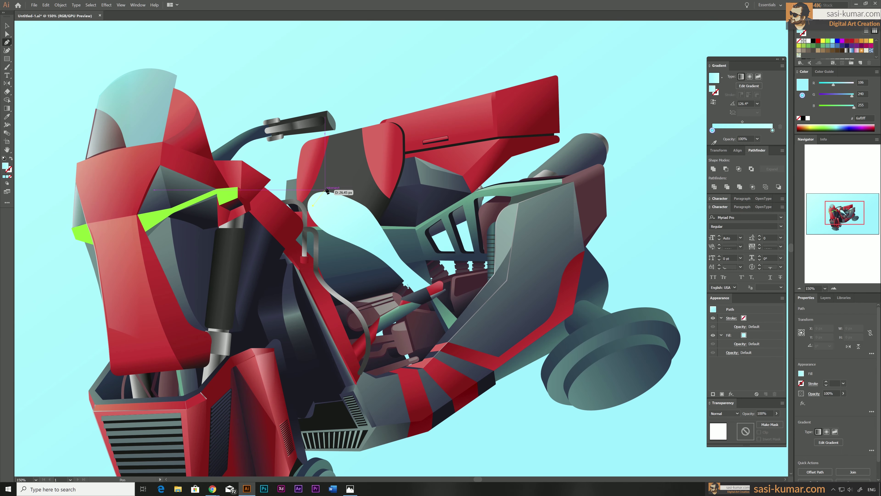
click(376, 195)
key(ctrl+plus)
key(ctrl+plus)
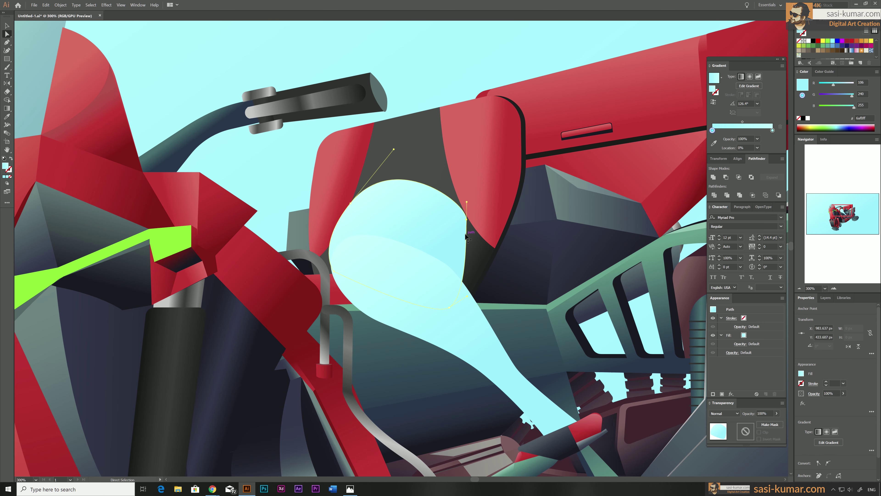
key(ctrl+minus)
Step: Add a second curved light-cyan body shape beside the torso
key(p)
drag(428, 219, 413, 201)
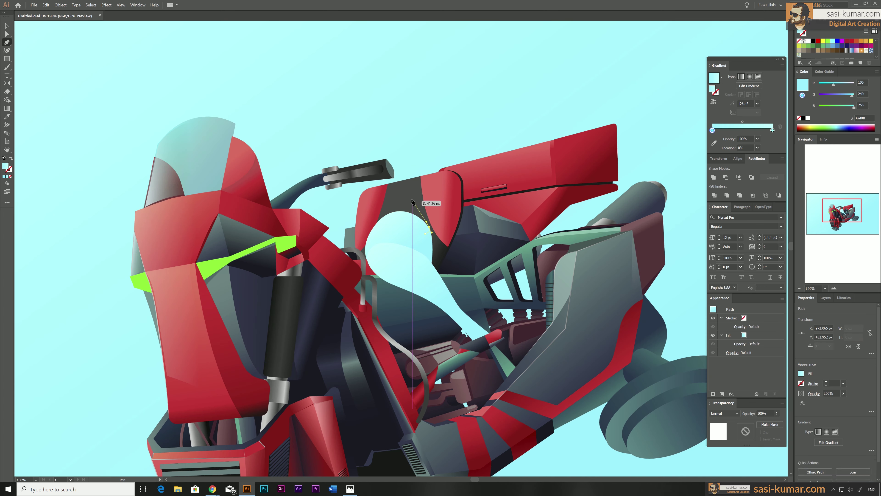
click(367, 256)
key(ctrl+plus)
right_click(389, 250)
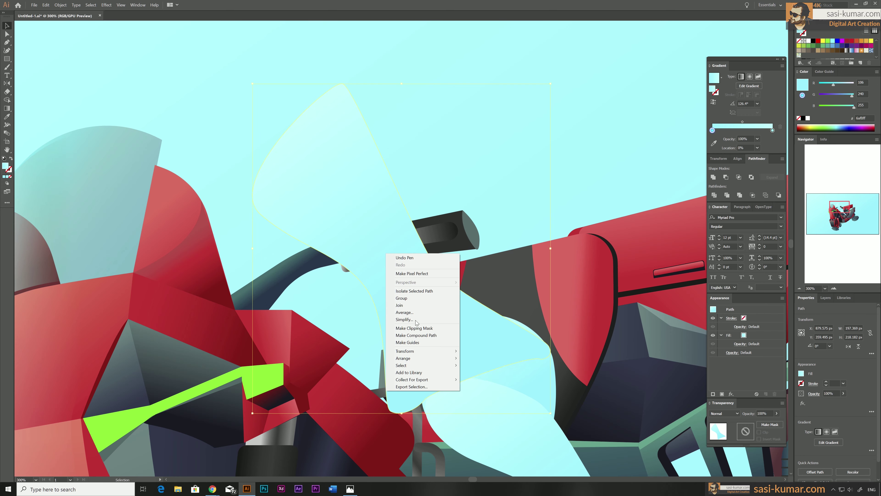
key(Escape)
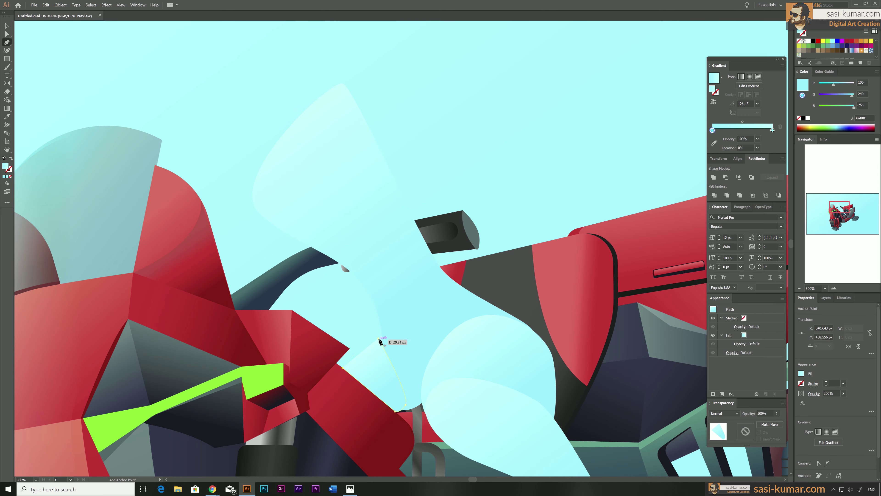
key(ctrl+minus)
Step: Draw a four-sided forearm piece and give it the grey gradient
drag(390, 286, 367, 241)
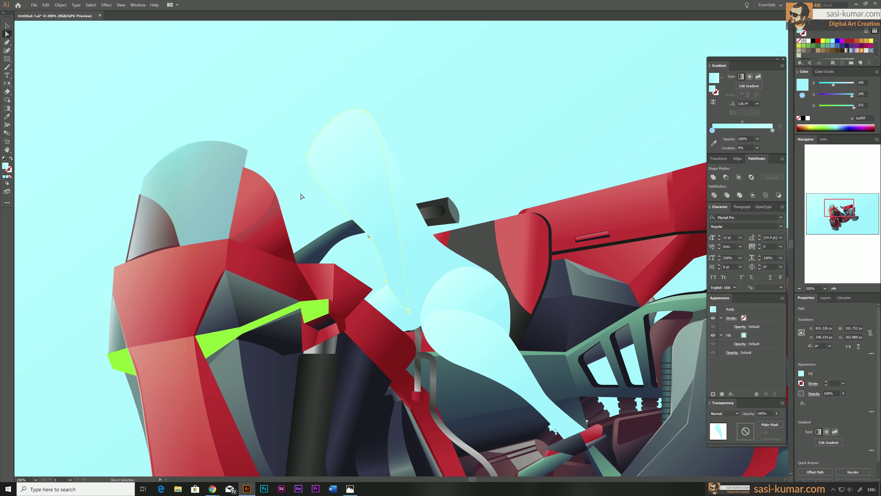
key(ctrl+minus)
key(p)
click(400, 227)
click(430, 220)
click(434, 244)
click(404, 248)
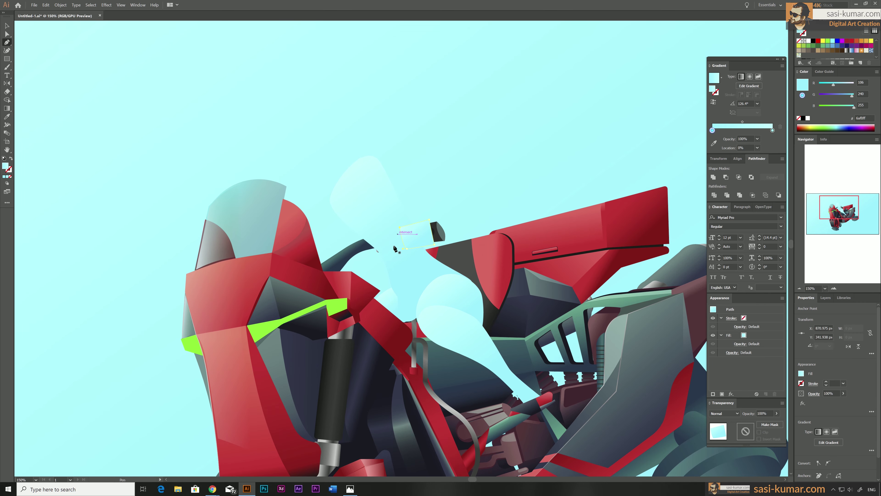
key(period)
key(ctrl+plus)
key(ctrl+plus)
Step: Draw the curved upper arm path and pull its elbow corner up-left
click(399, 205)
drag(406, 177, 406, 120)
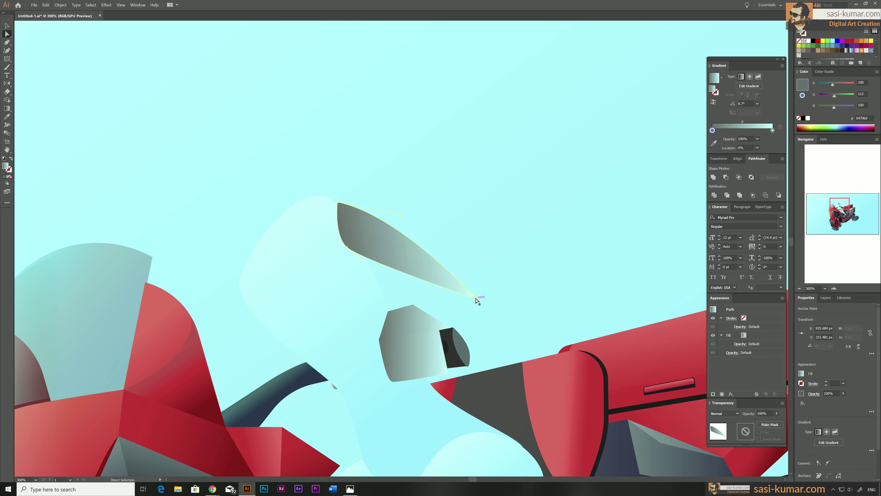
click(7, 34)
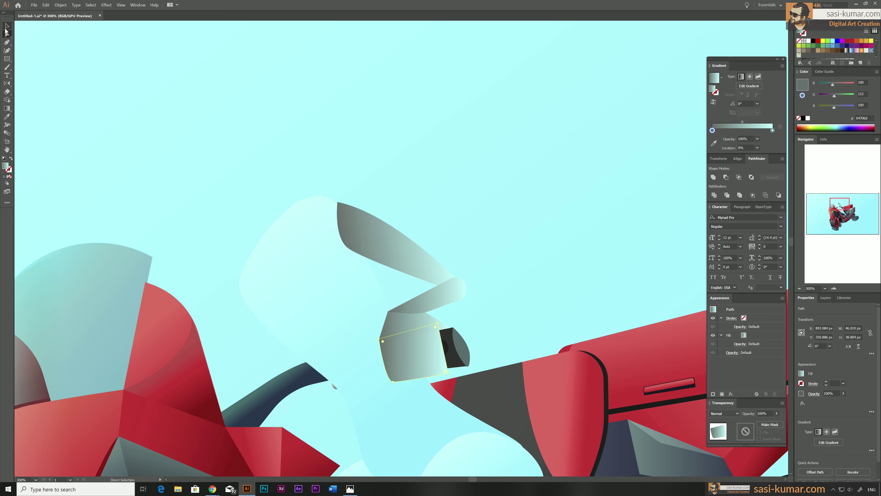
key(ctrl+plus)
key(ctrl+plus)
key(ctrl+plus)
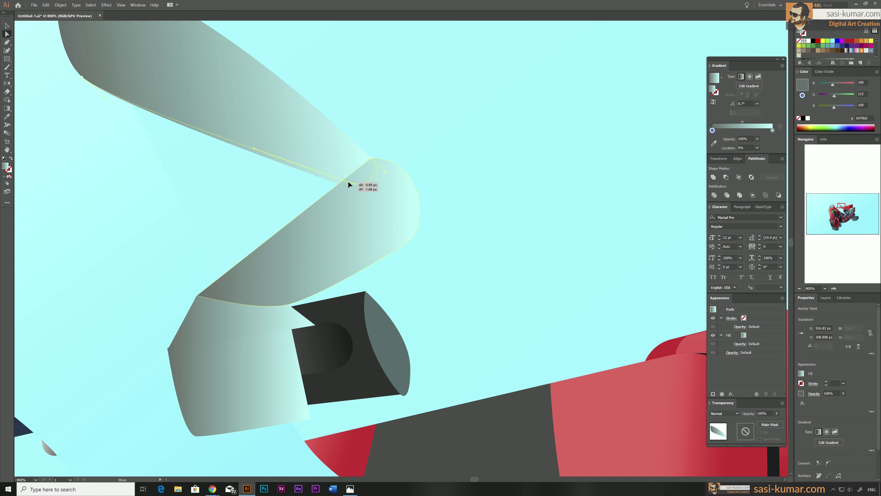
drag(349, 181, 300, 148)
click(409, 165)
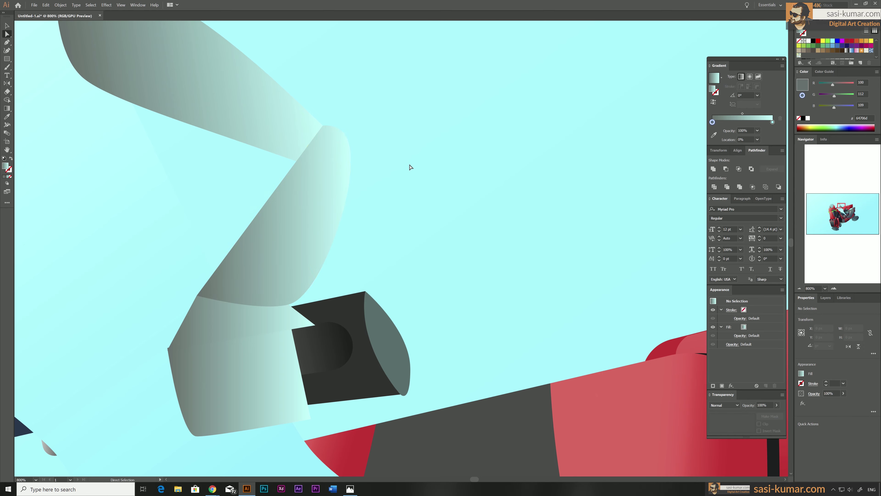
key(ctrl+minus)
key(ctrl+minus)
key(ctrl+minus)
Step: Draw a small shoulder piece at the rider's shoulder
key(p)
click(293, 224)
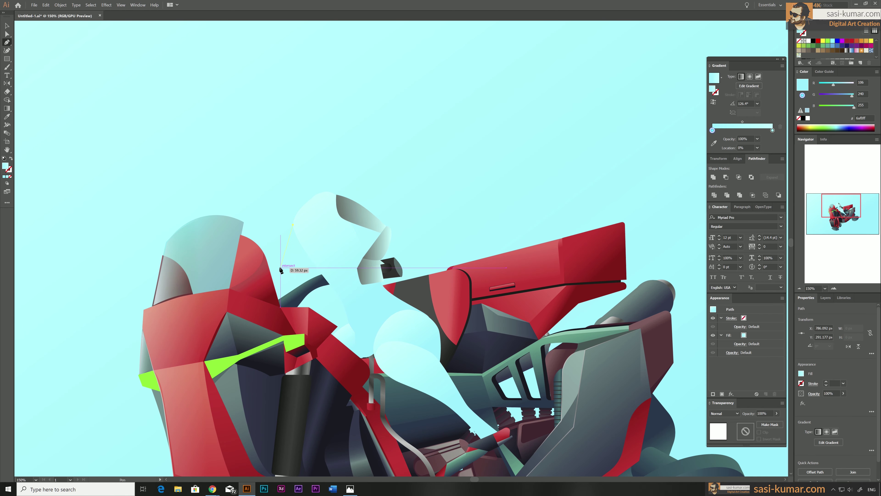
drag(355, 206, 310, 210)
key(p)
click(257, 208)
click(264, 220)
click(283, 210)
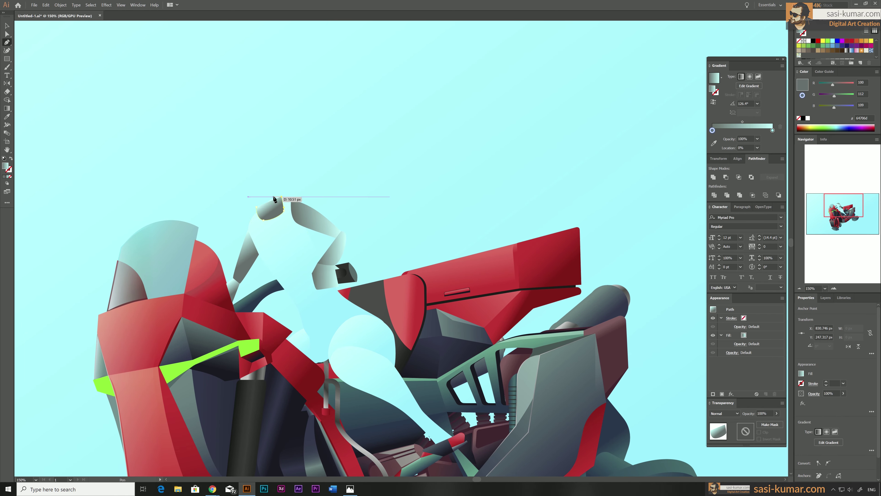
scroll(284, 209, up, 4)
Step: Nudge an anchor on the light torso path slightly
key(a)
click(277, 125)
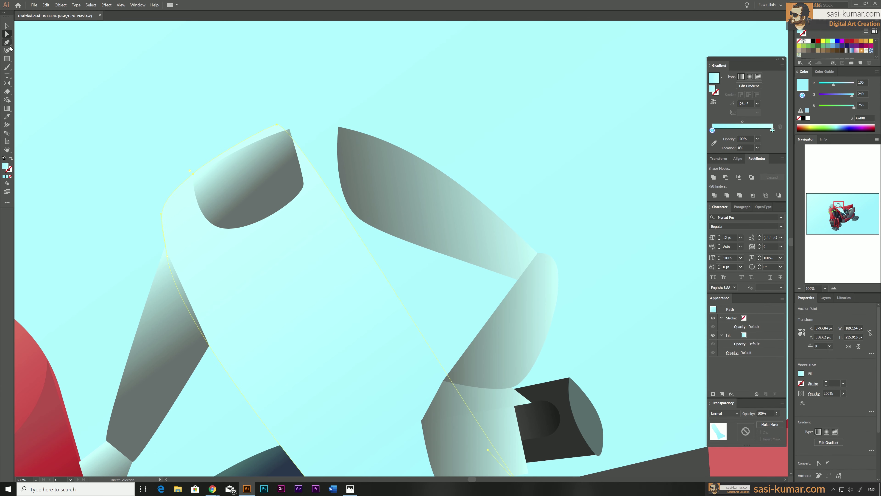
drag(352, 133, 352, 133)
scroll(361, 139, down, 3)
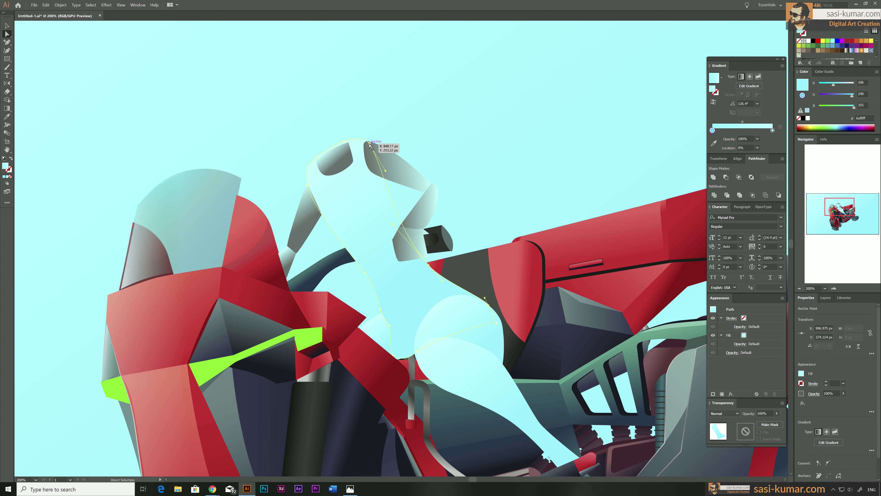
Step: Start the rider's neck path, then deselect the head
scroll(370, 145, down, 2)
key(ctrl+shift+a)
scroll(380, 213, up, 4)
scroll(246, 233, up, 1)
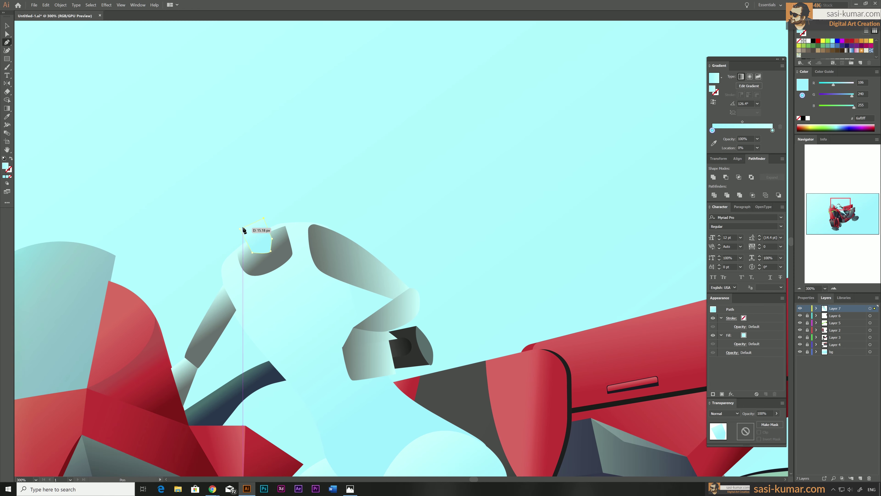
click(243, 233)
key(p)
key(v)
click(413, 130)
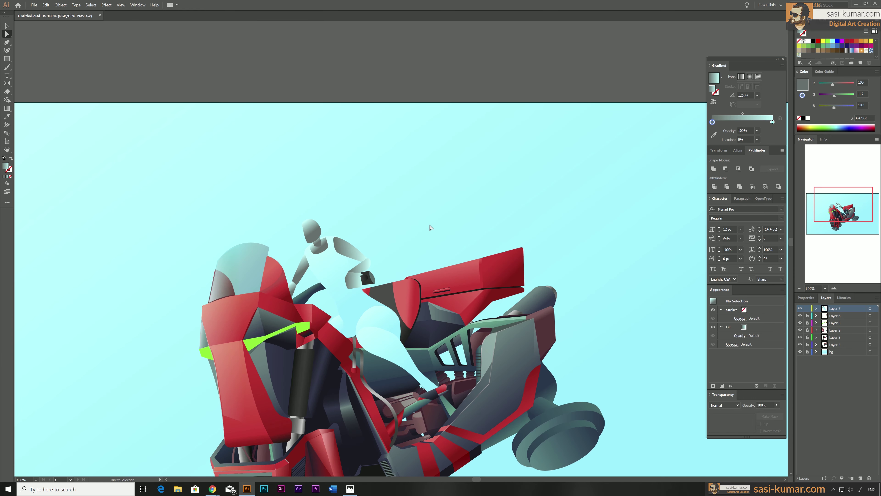
scroll(384, 256, down, 3)
scroll(368, 312, up, 2)
right_click(210, 260)
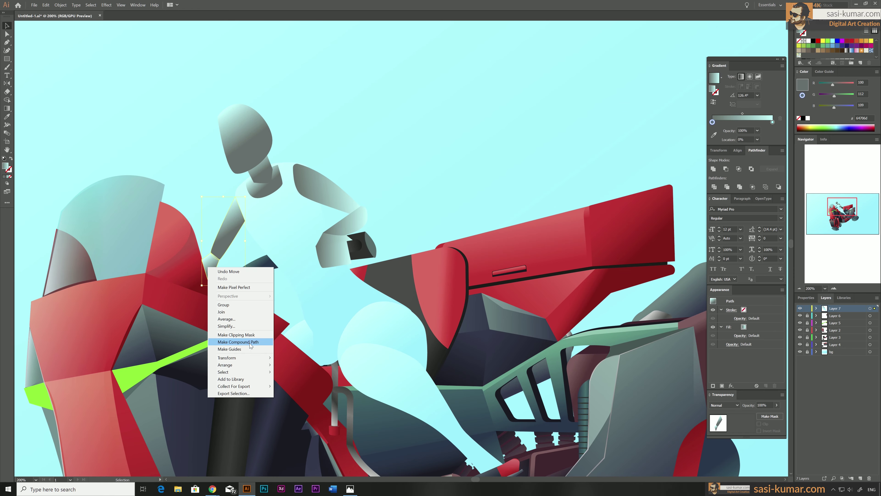
key(Escape)
Step: Reshape the rider's leg outline by dragging its anchors
key(a)
drag(372, 334, 427, 351)
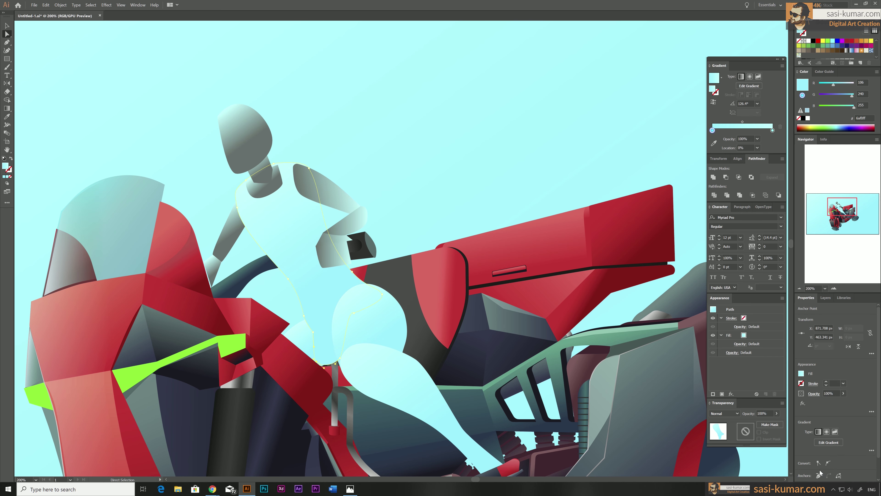
scroll(282, 332, up, 4)
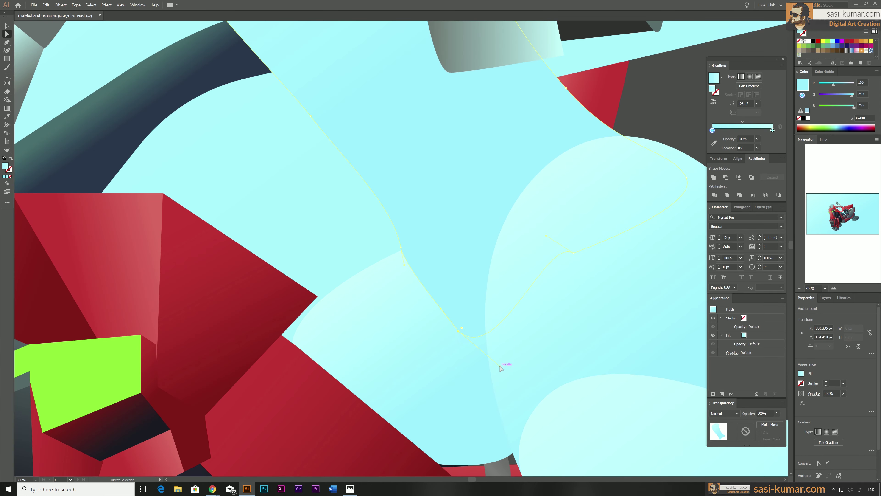
scroll(281, 185, down, 5)
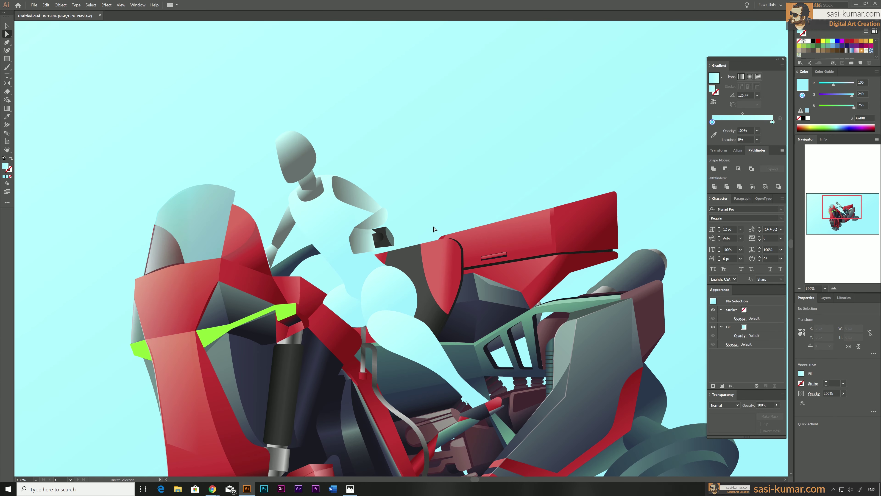
Step: Select the grey and light-cyan torso paths for refinement
key(p)
scroll(237, 260, up, 2)
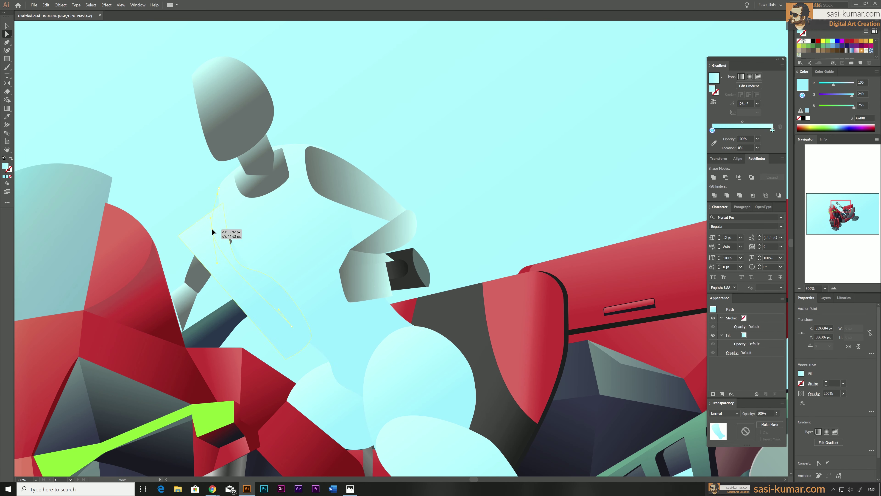
scroll(321, 266, up, 4)
scroll(399, 248, up, 3)
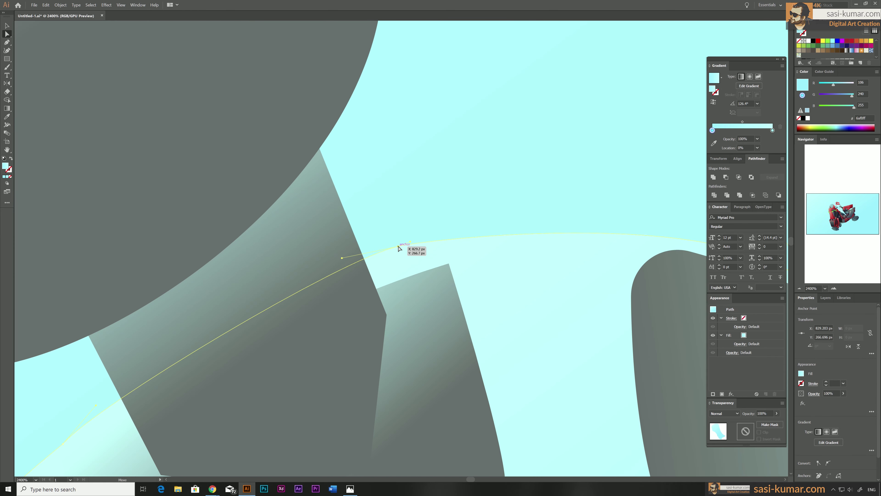
scroll(398, 248, down, 5)
click(600, 308)
click(188, 295)
scroll(188, 295, down, 6)
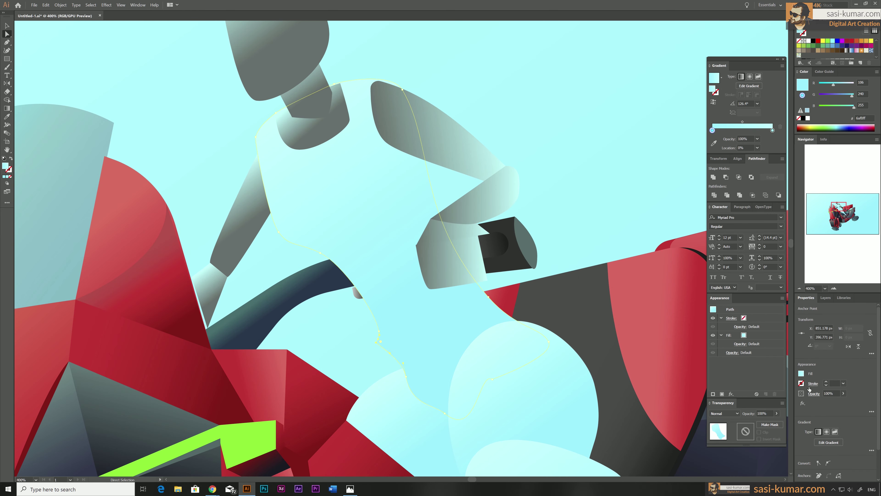
scroll(325, 251, down, 5)
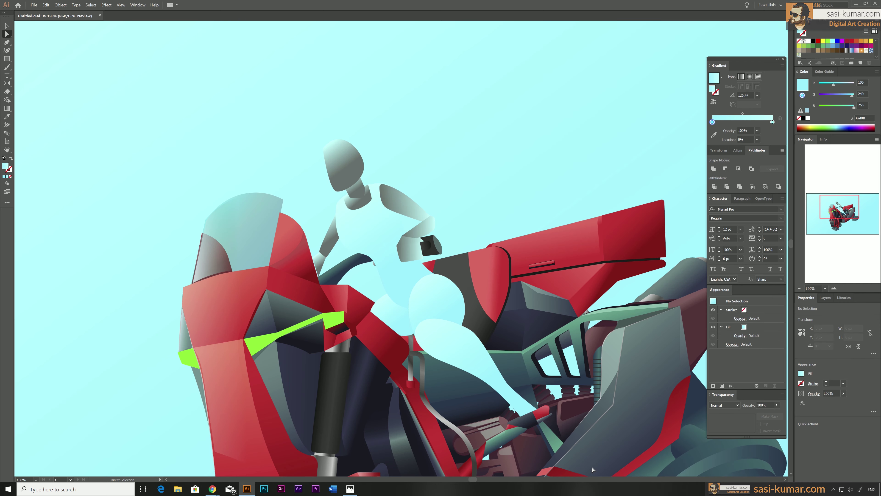
Step: Shape the lower leg toward the boot and set its tan gradient stops
key(g)
click(446, 291)
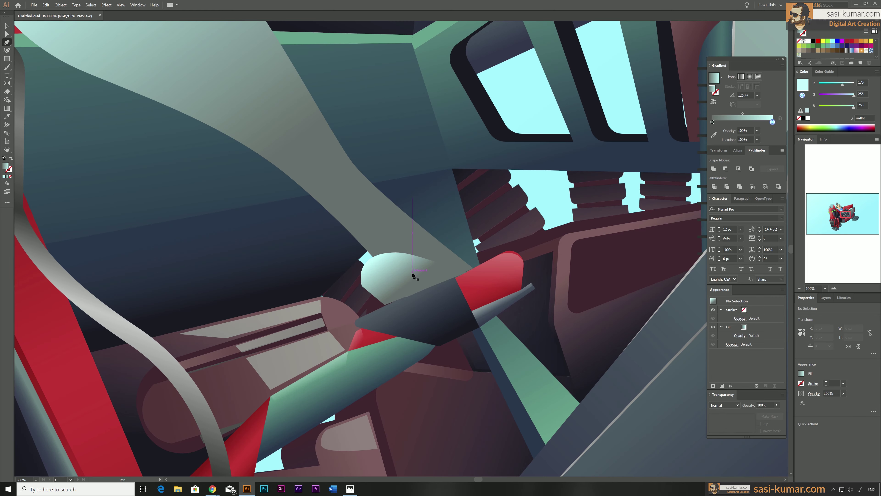
drag(464, 271, 465, 273)
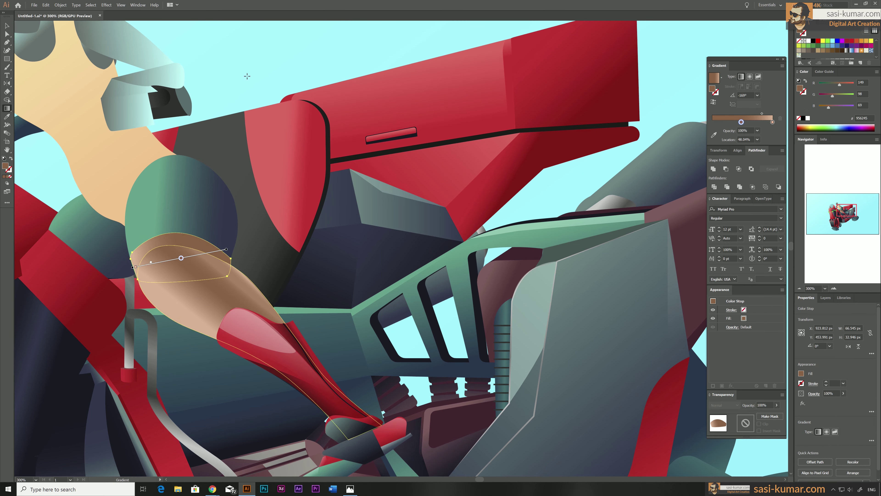
key(v)
click(713, 130)
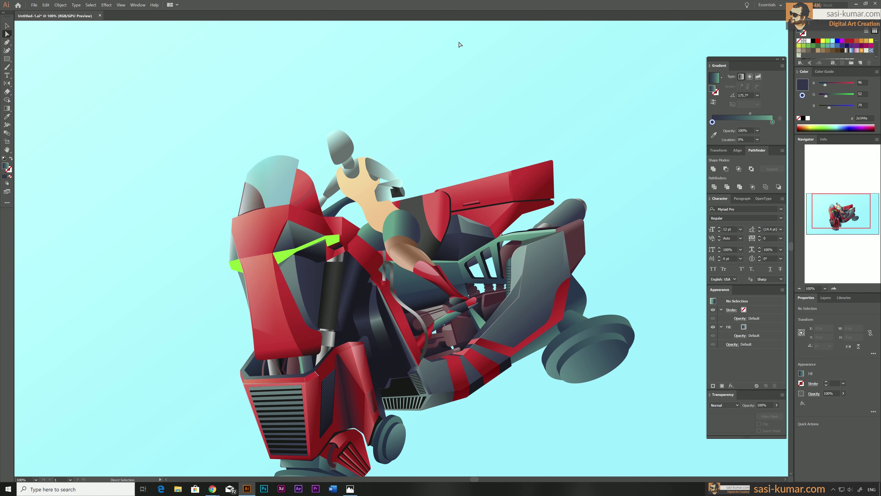
Step: Reshape the thigh by moving an anchor, then select the leg shape
click(399, 243)
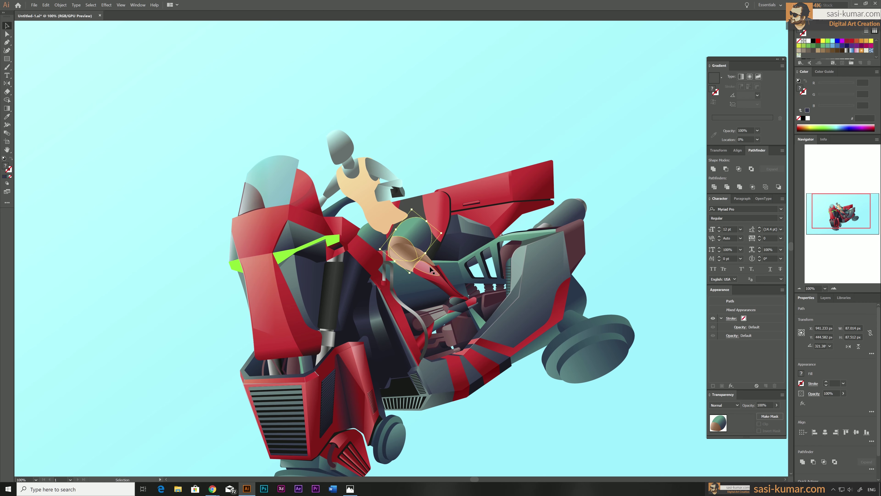
key(ctrl+plus)
key(ctrl+plus)
drag(396, 291, 395, 291)
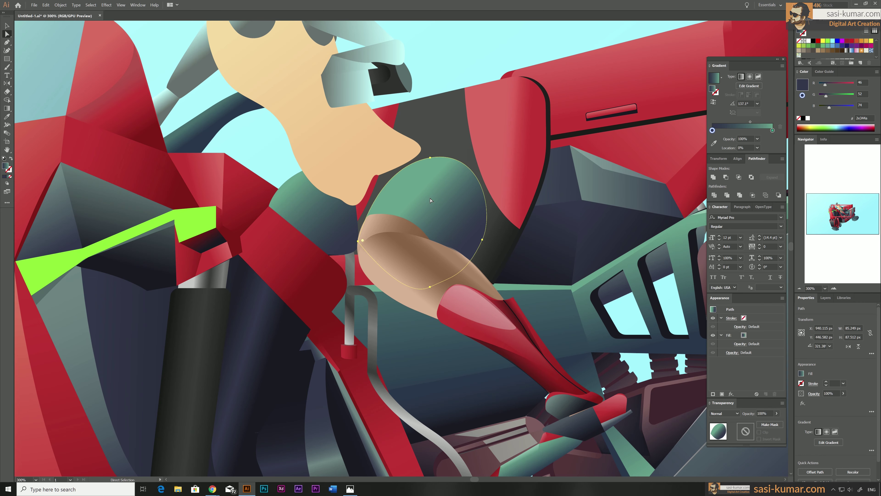
key(v)
click(379, 264)
key(ctrl+minus)
Step: Close the dark-green shirt shape and select the skin-toned neck
click(356, 225)
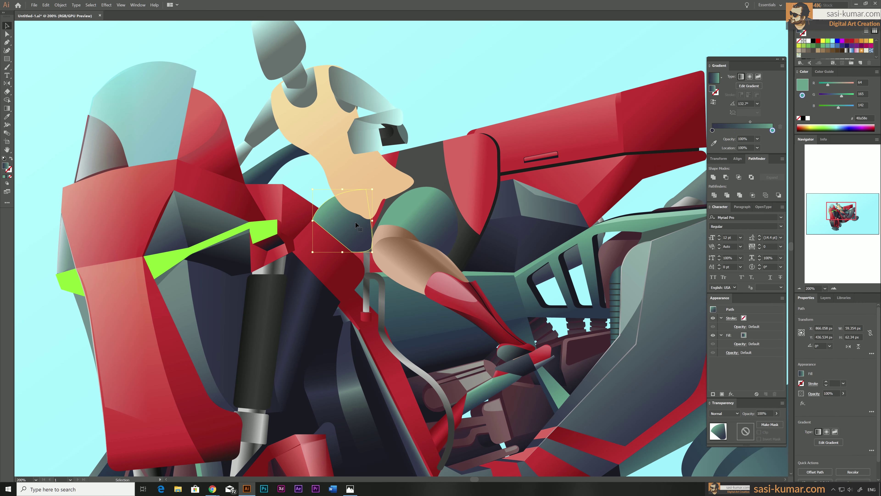
click(372, 255)
click(441, 189)
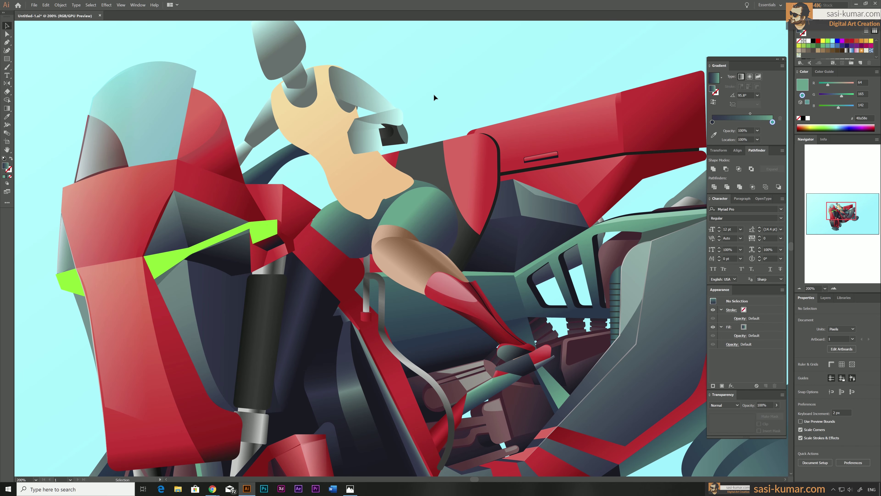
key(a)
key(ctrl+plus)
key(ctrl+plus)
click(342, 229)
Step: Give the torso a red gradient top in place of the flat peach
key(ctrl+minus)
key(ctrl+minus)
key(ctrl+minus)
click(440, 133)
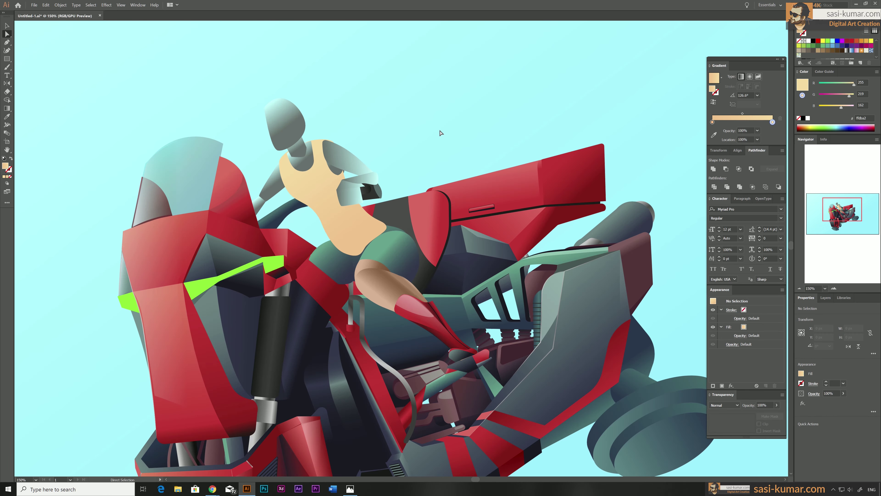
click(320, 187)
key(ctrl+minus)
key(g)
key(ctrl+plus)
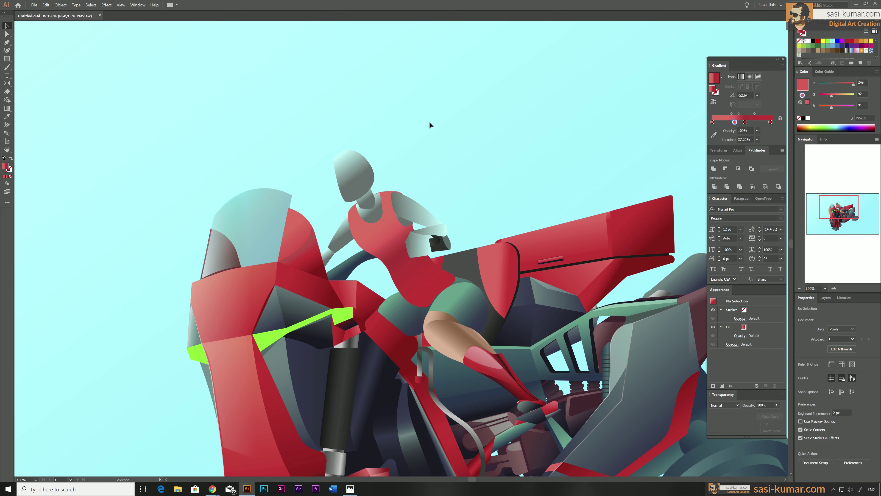
click(372, 210)
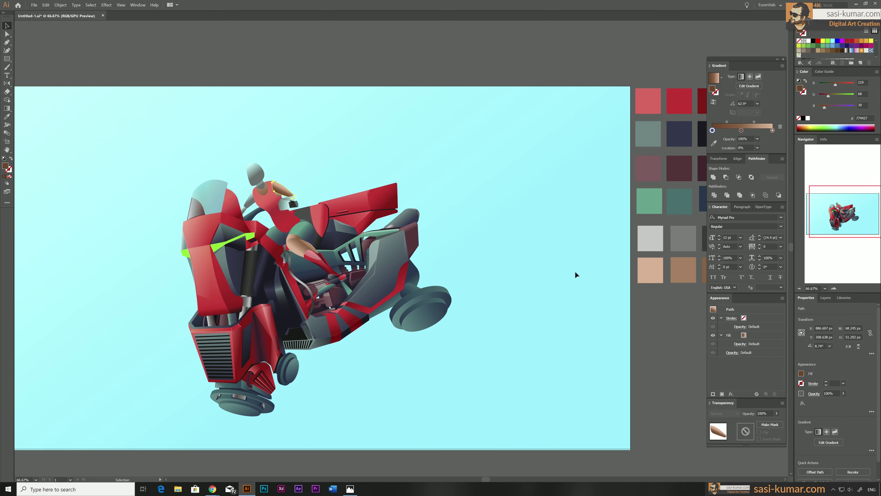
Step: Re-angle the gradient shading on the rider's forearm and fit the artboard in view
key(v)
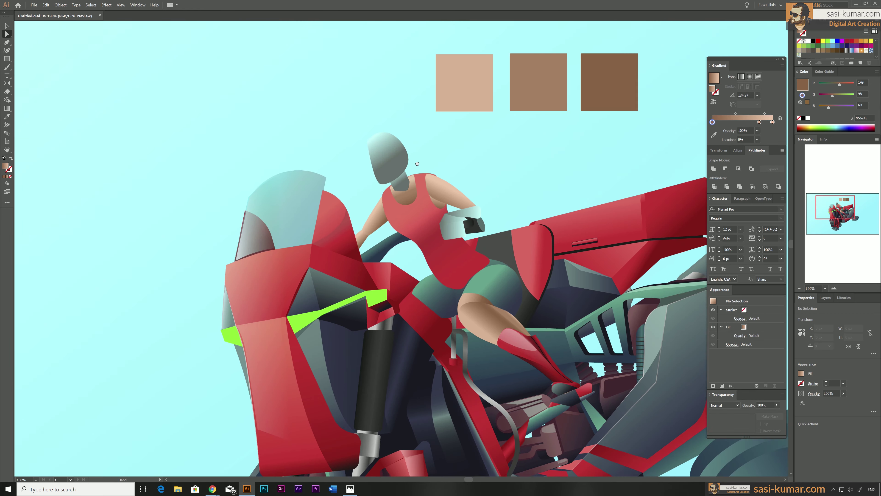
drag(440, 272, 434, 237)
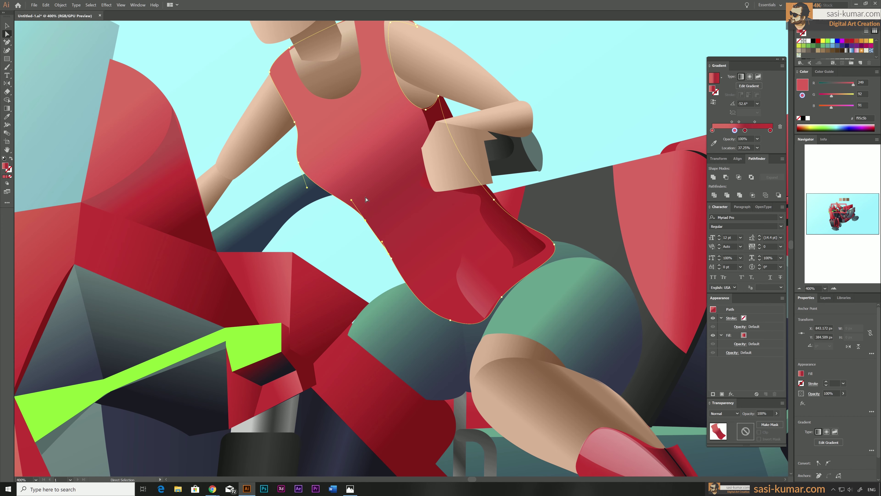
key(ctrl+0)
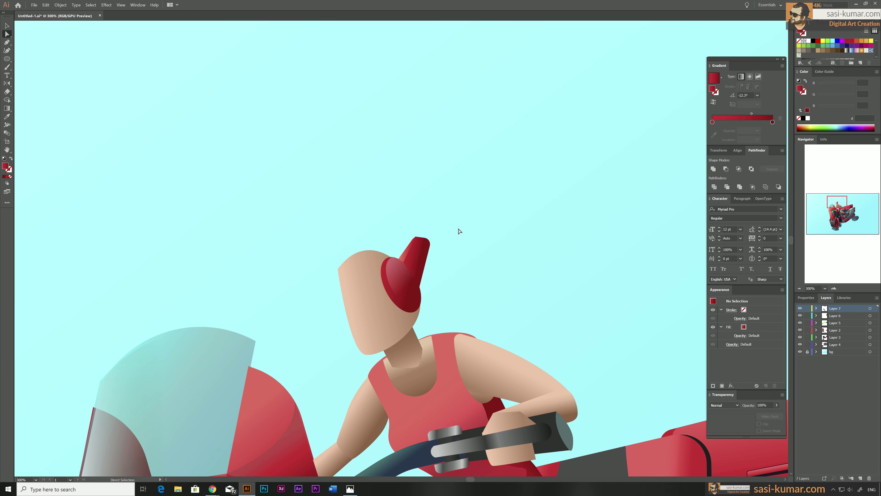
Step: Draw and reshape the helmet cap, then angle the helmet and visor gradients
key(p)
click(413, 239)
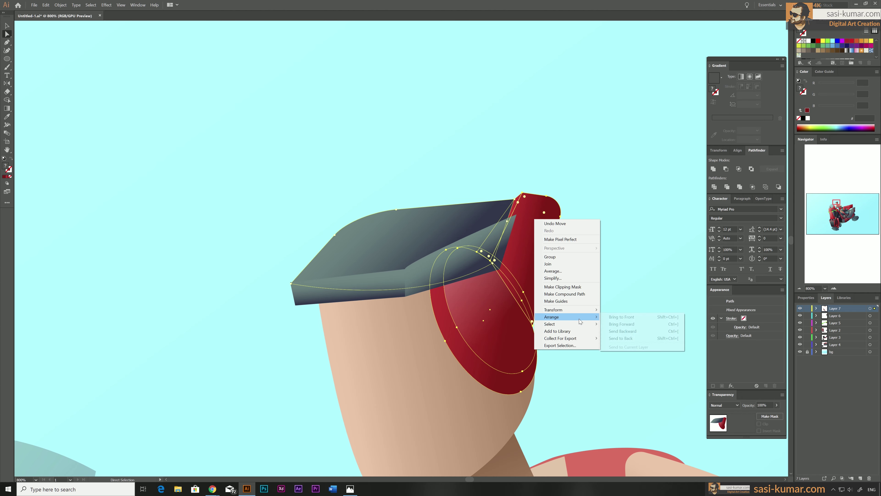
click(398, 288)
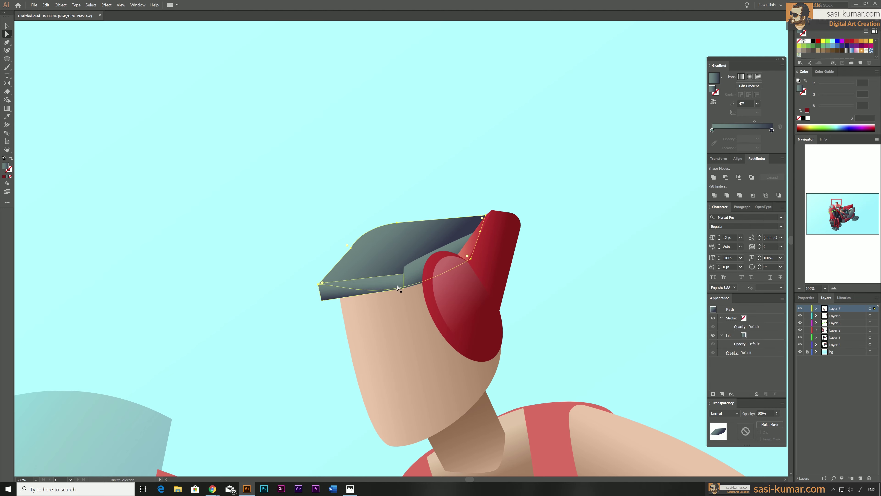
key(p)
drag(321, 255, 326, 264)
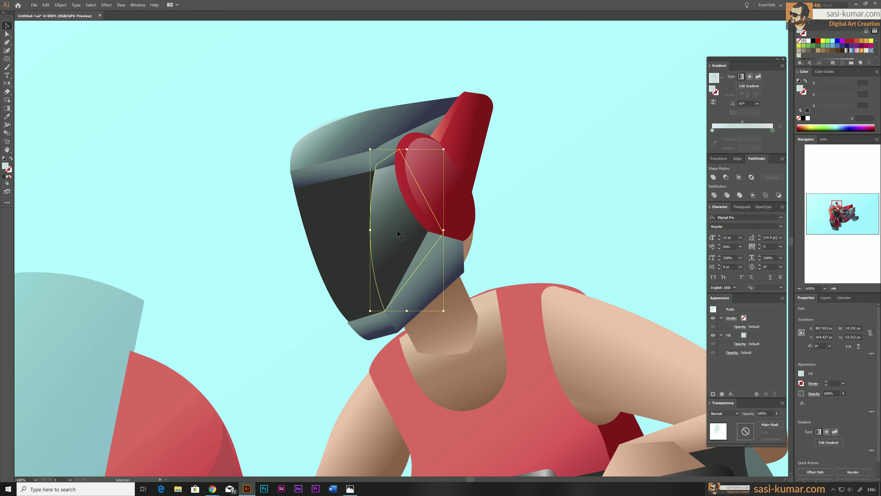
key(g)
drag(322, 163, 434, 270)
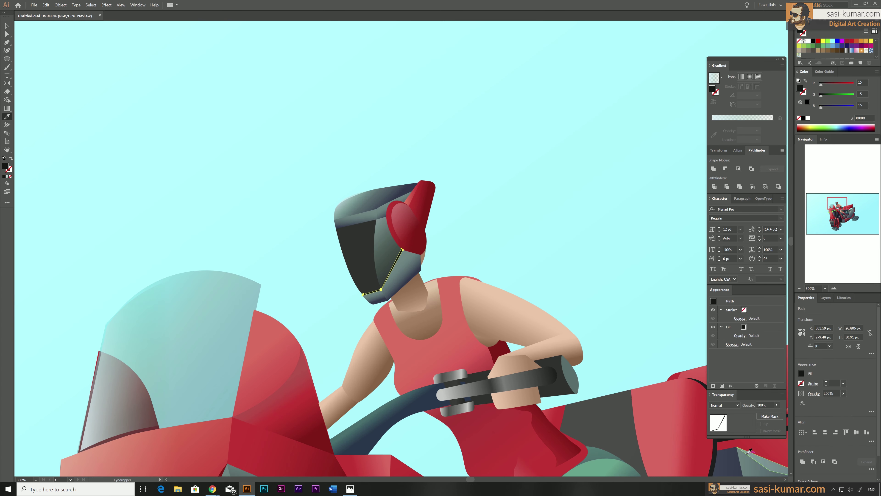
drag(388, 250, 418, 268)
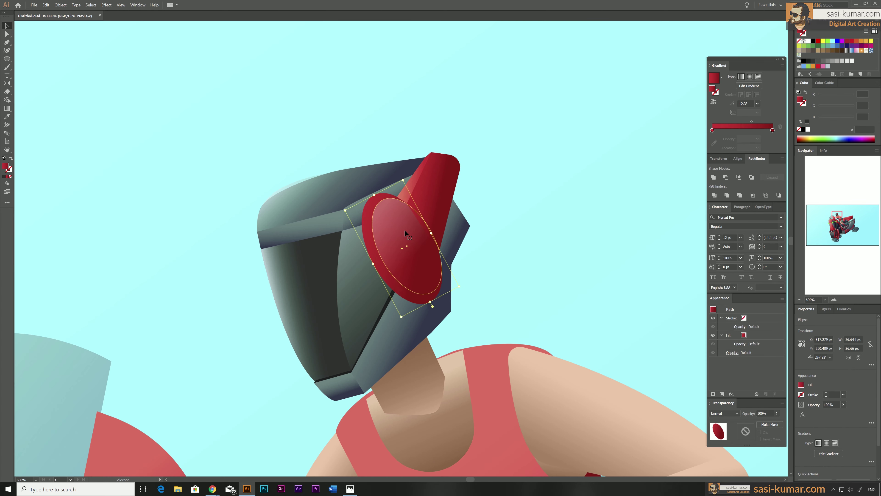
Step: Bring the red ear ellipse in front of the helmet and duplicate it slightly offset
right_click(405, 230)
click(439, 331)
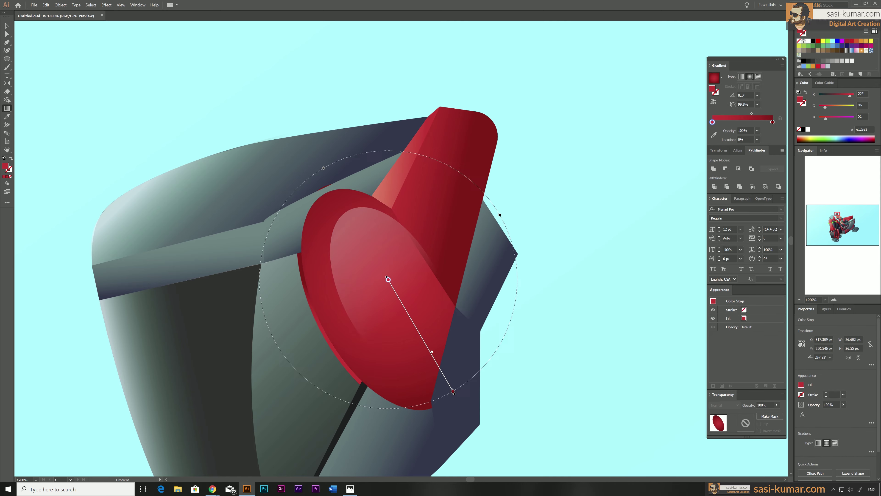
key(v)
drag(355, 266, 355, 265)
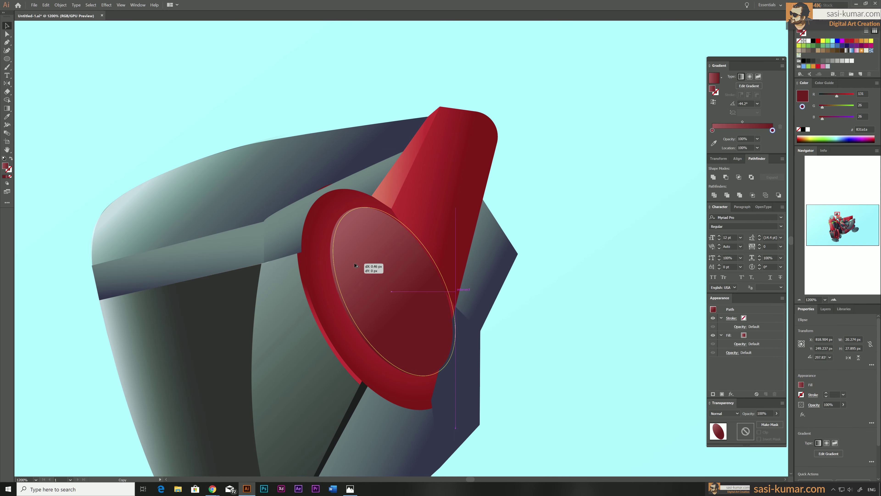
key(ctrl+shift+a)
key(ctrl+minus)
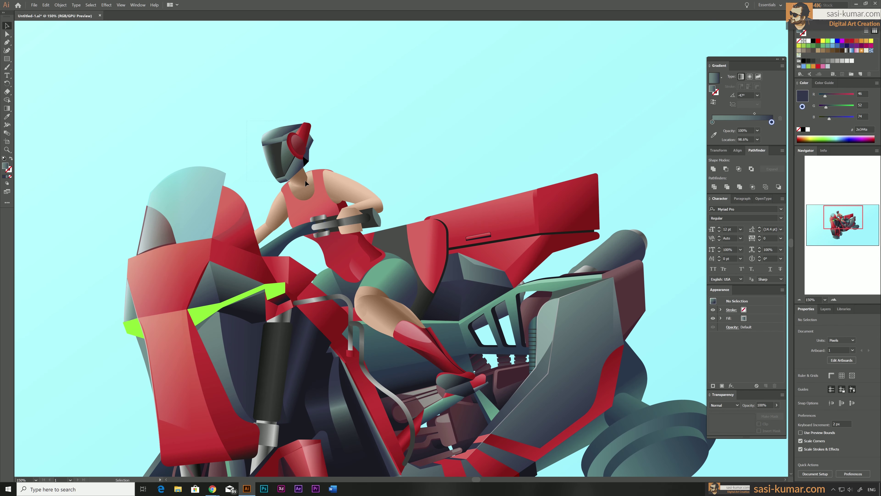
Step: Isolate the lower thruster group and select its inner disc for the yellow glow
click(343, 206)
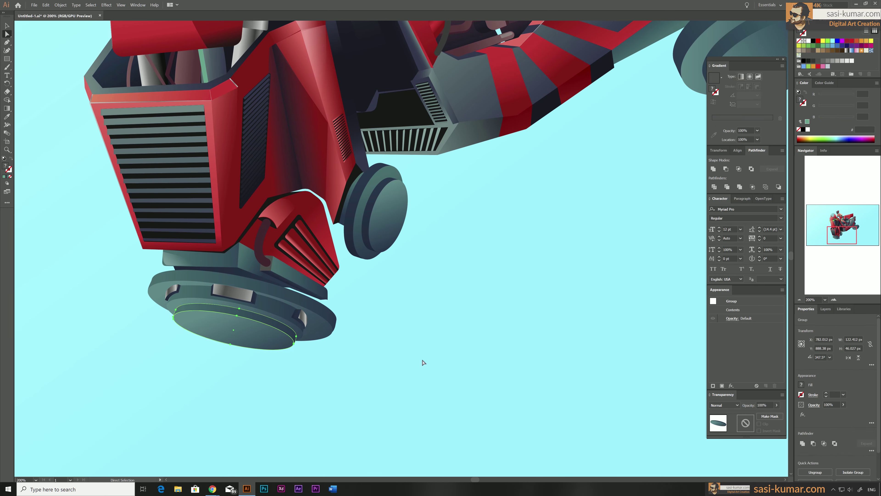
drag(208, 345, 210, 335)
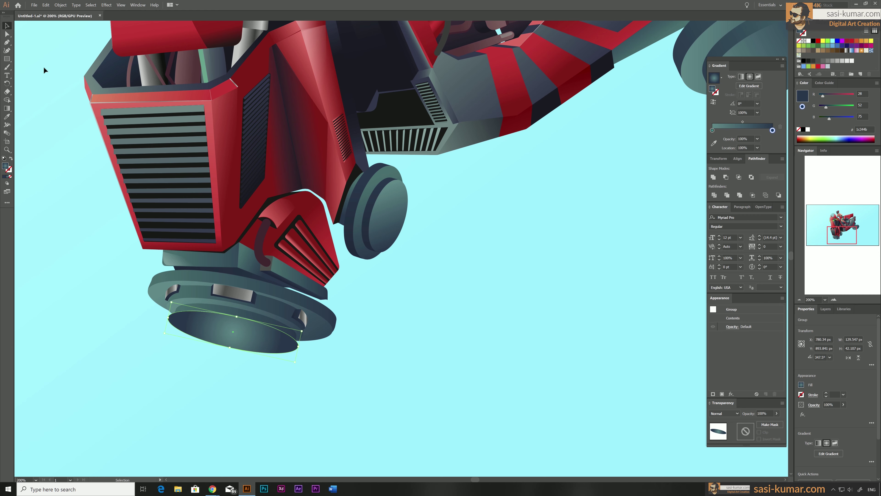
double_click(232, 332)
double_click(773, 130)
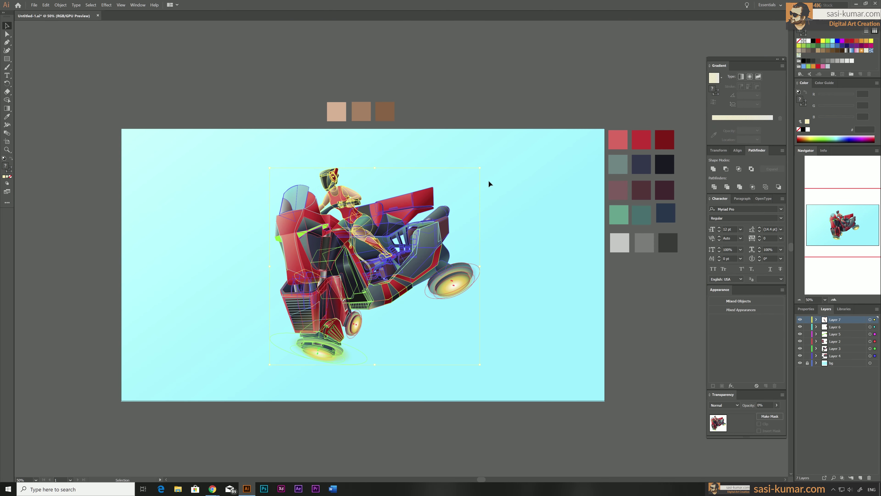
Step: Re-angle the cyan background gradient diagonally across the artboard
drag(246, 109, 448, 423)
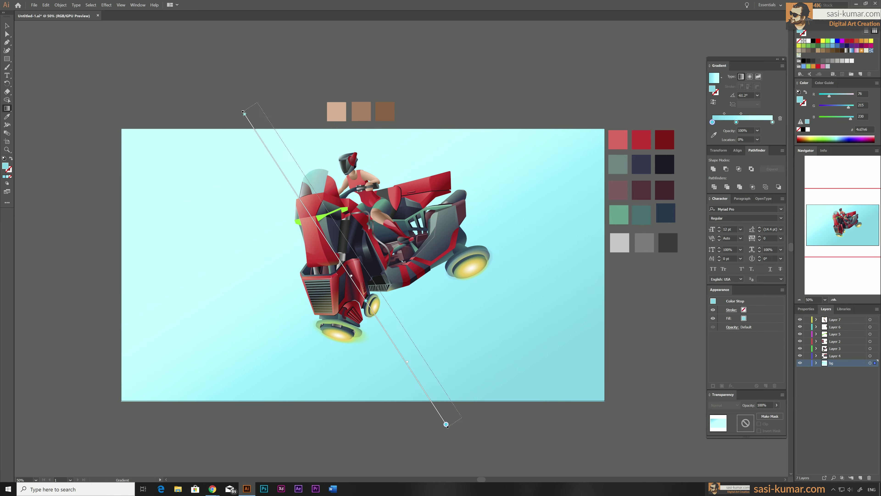
key(ctrl+equal)
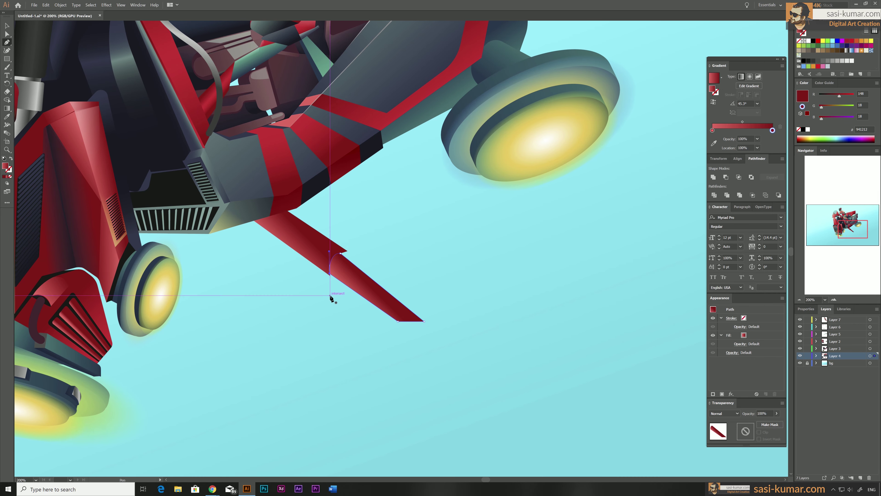
Step: Close the dark strut tip shape and set its gradient direction
click(331, 296)
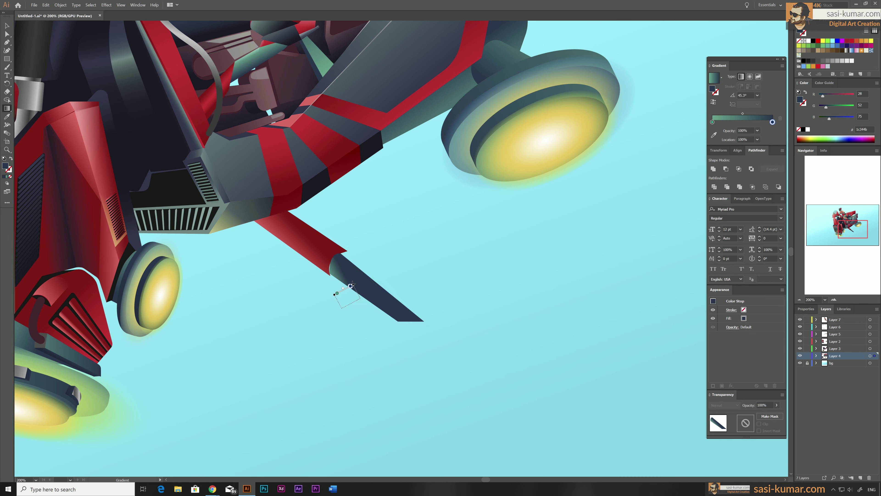
drag(328, 250, 425, 321)
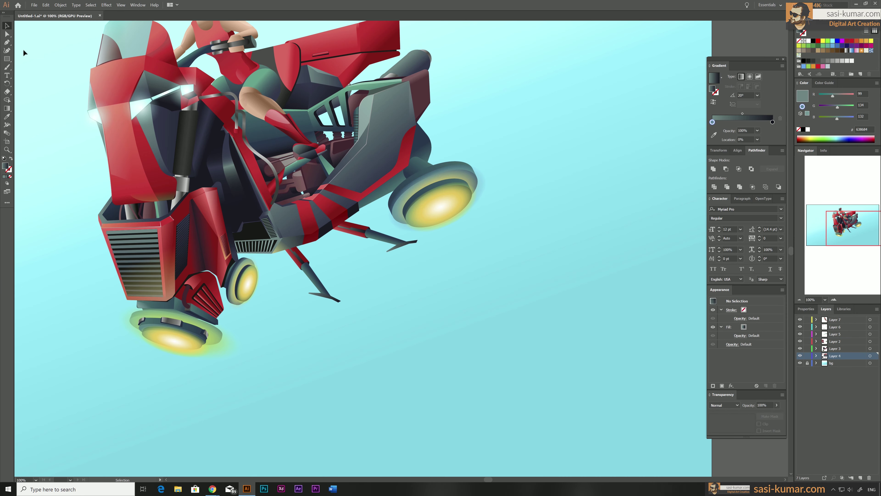
Step: Move the landing leg up and left, and refine the tip of the thruster glow shape
drag(328, 250, 289, 228)
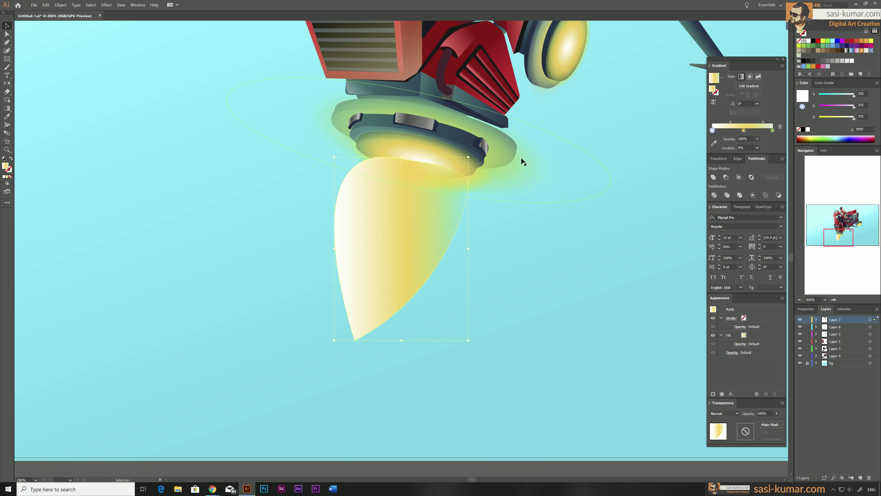
key(a)
drag(405, 162, 403, 161)
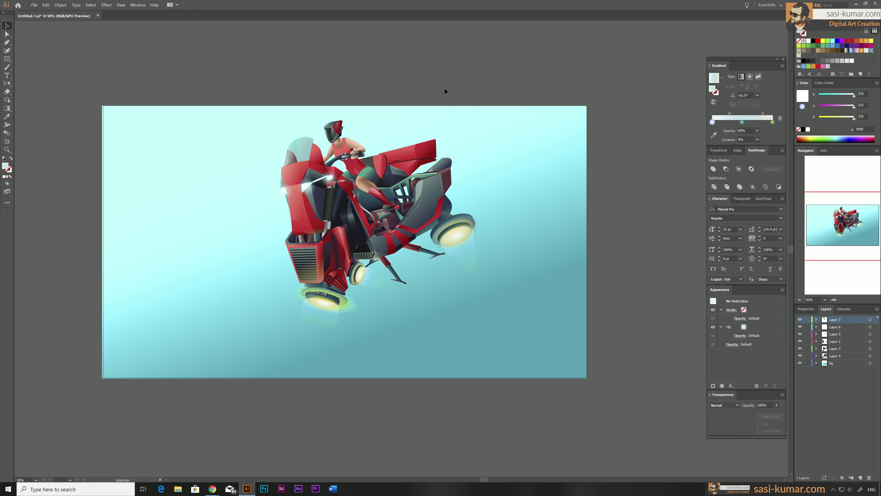
Step: Re-angle the background gradient to a new diagonal direction and reset fill and stroke to defaults
key(g)
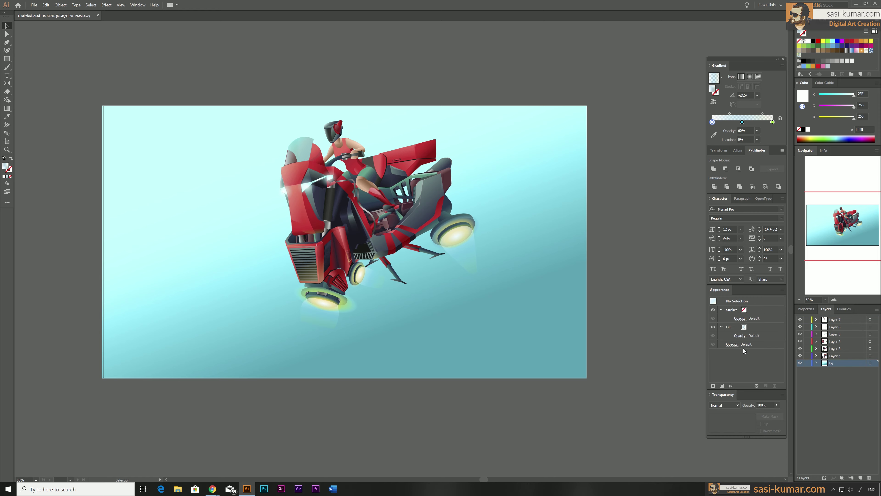
drag(134, 113, 258, 392)
mouse_move(240, 62)
mouse_down()
mouse_move(403, 332)
mouse_move(397, 315)
mouse_up()
key(ctrl+l)
Step: On a new layer, outline the first faceted piece of the vehicle's shadow
key(d)
key(p)
click(385, 343)
click(464, 326)
click(430, 333)
click(394, 327)
Step: Close the right shadow piece and outline another shadow piece at the lower left
key(a)
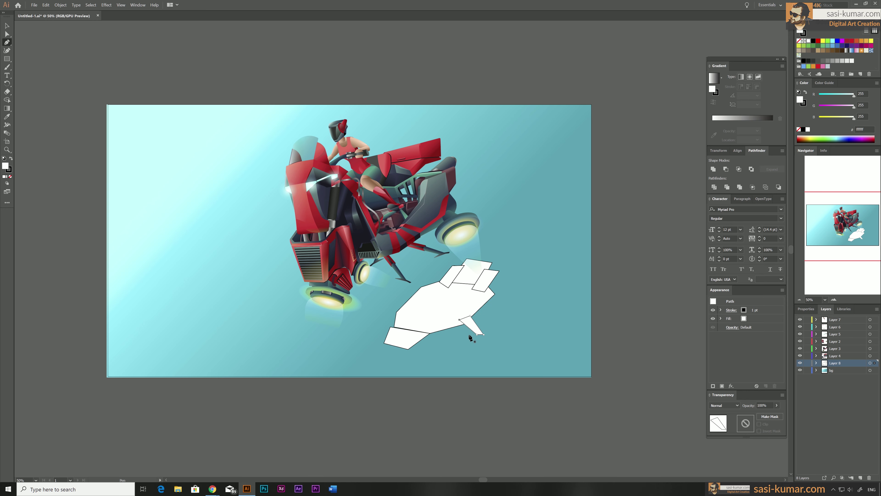
click(501, 273)
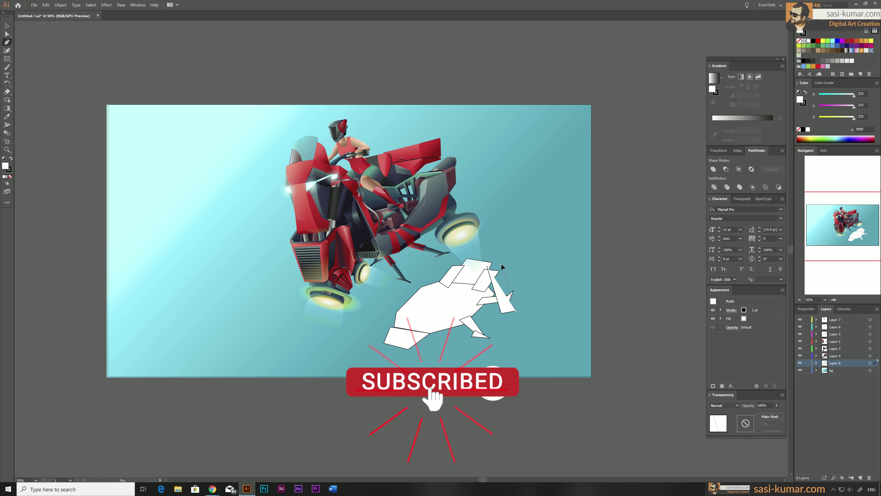
click(519, 299)
click(505, 312)
click(383, 353)
click(388, 348)
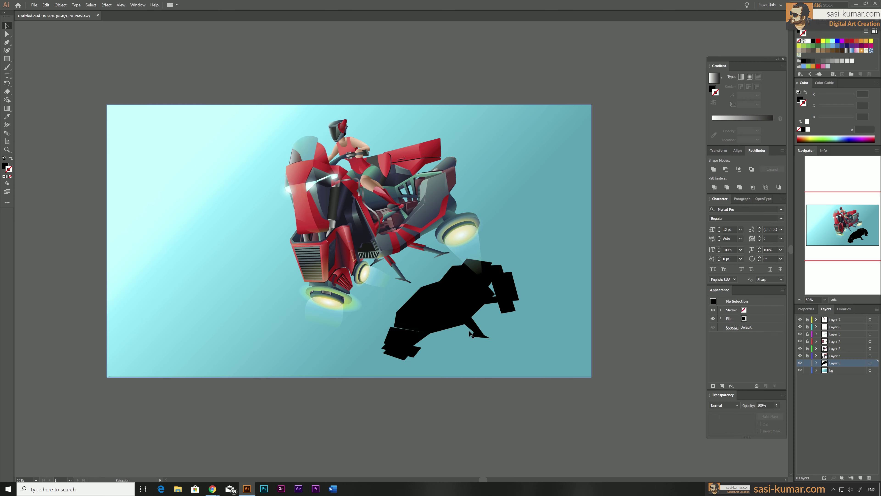
alt+scroll(447, 342, up, 3)
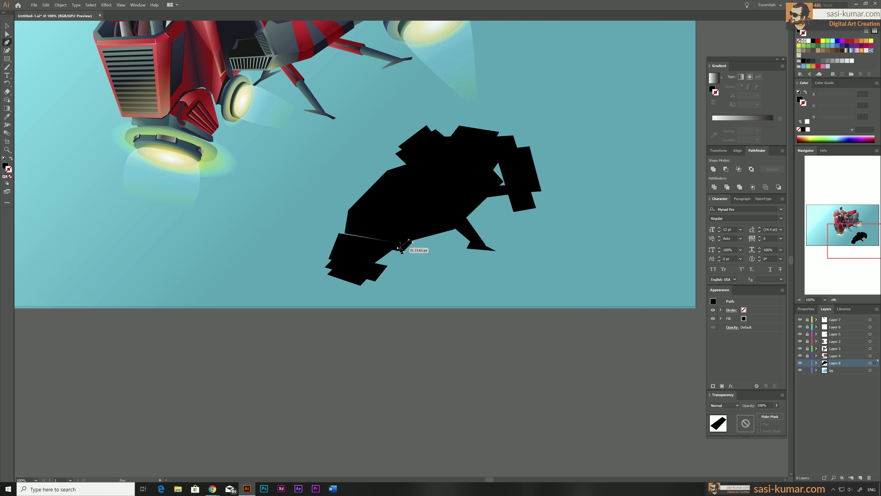